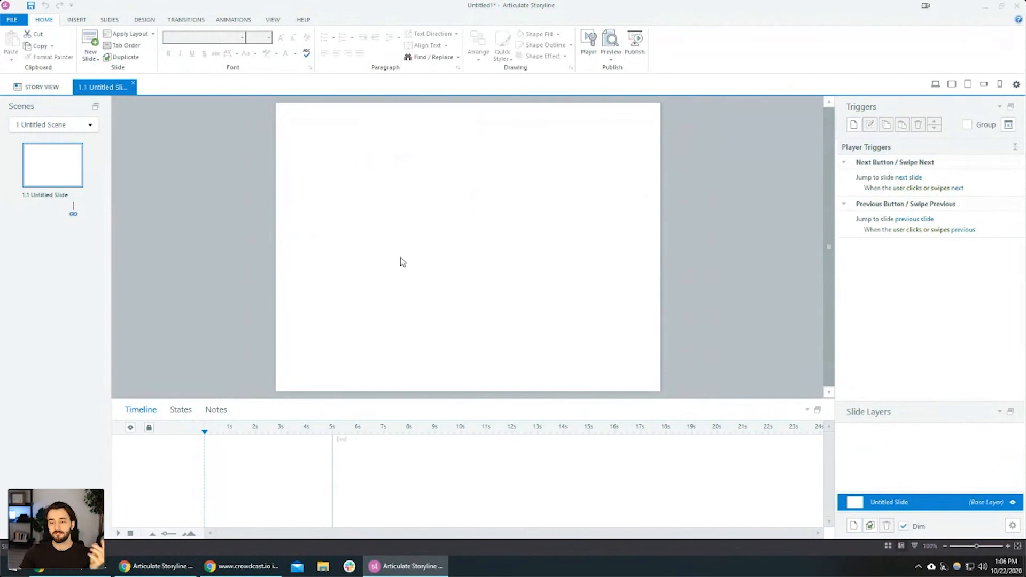
Change the story size to the 720x405 (16:9) preset
left_click(83, 19)
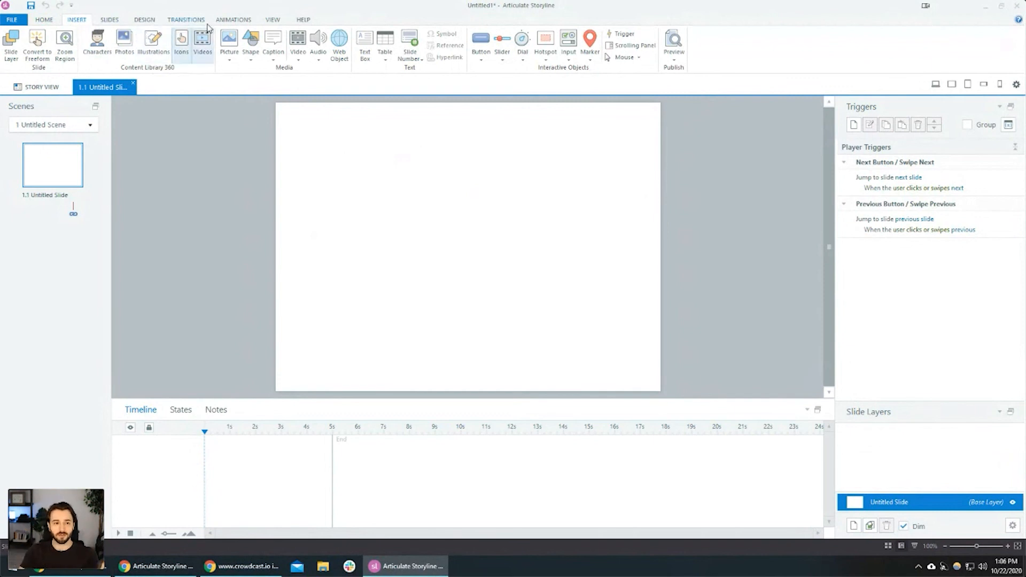
left_click(202, 21)
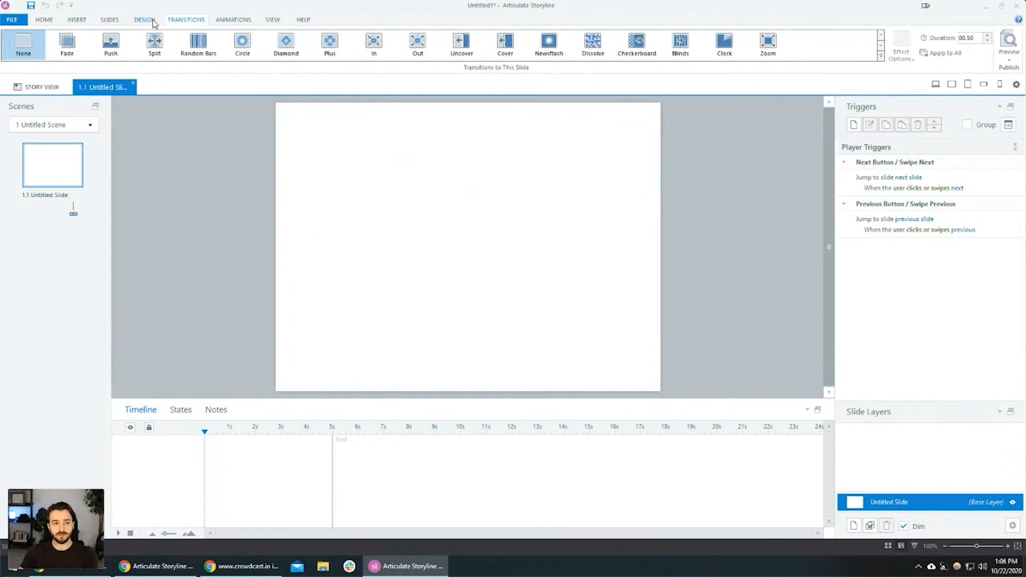
left_click(153, 23)
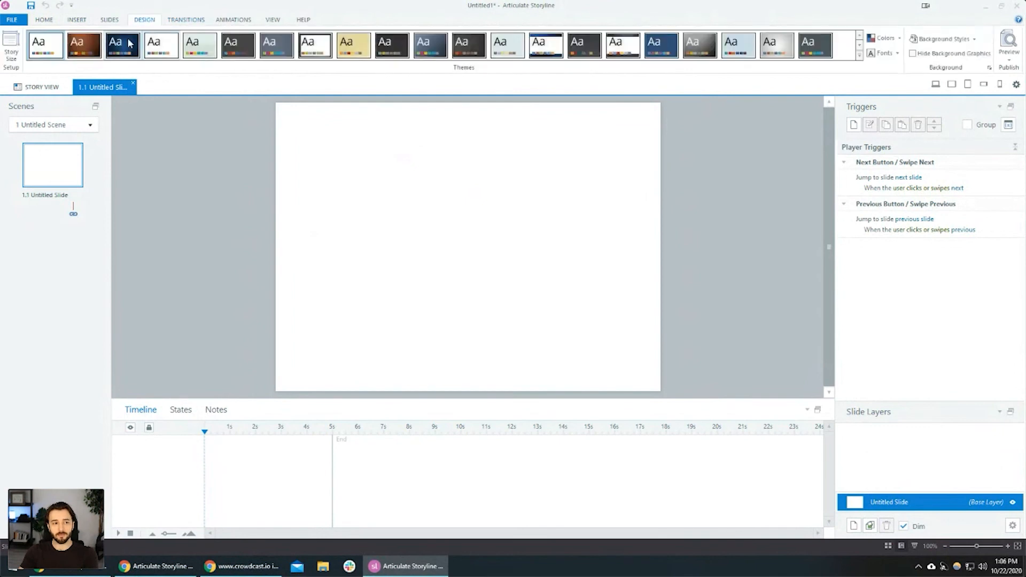
left_click(14, 55)
left_click_drag(470, 178, 630, 153)
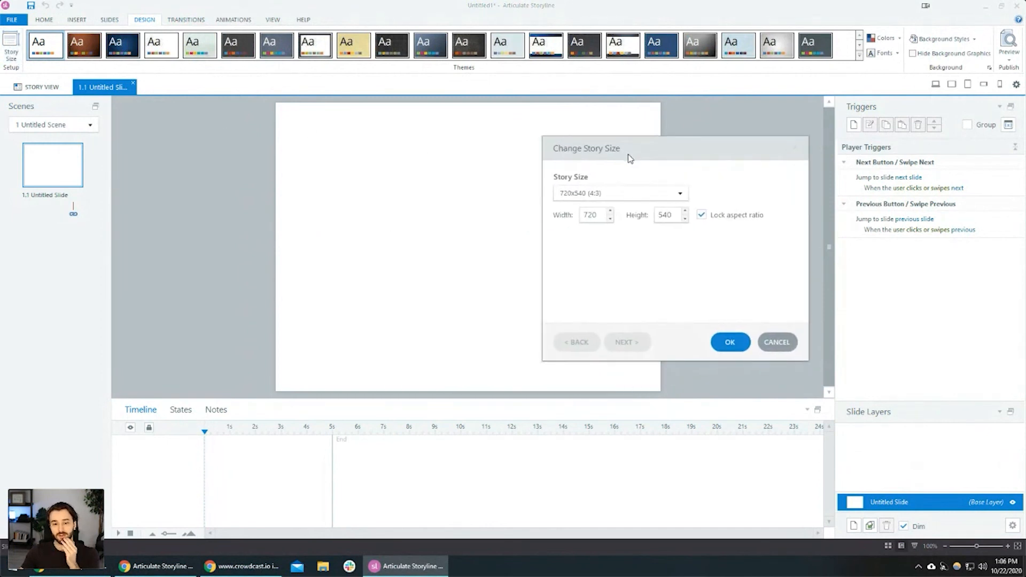
double_click(599, 213)
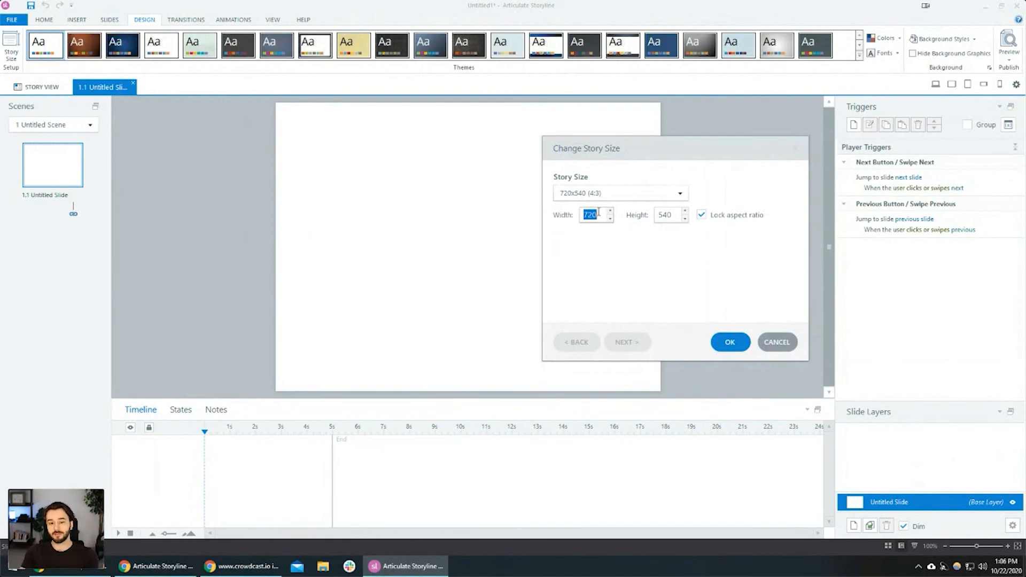
left_click(615, 195)
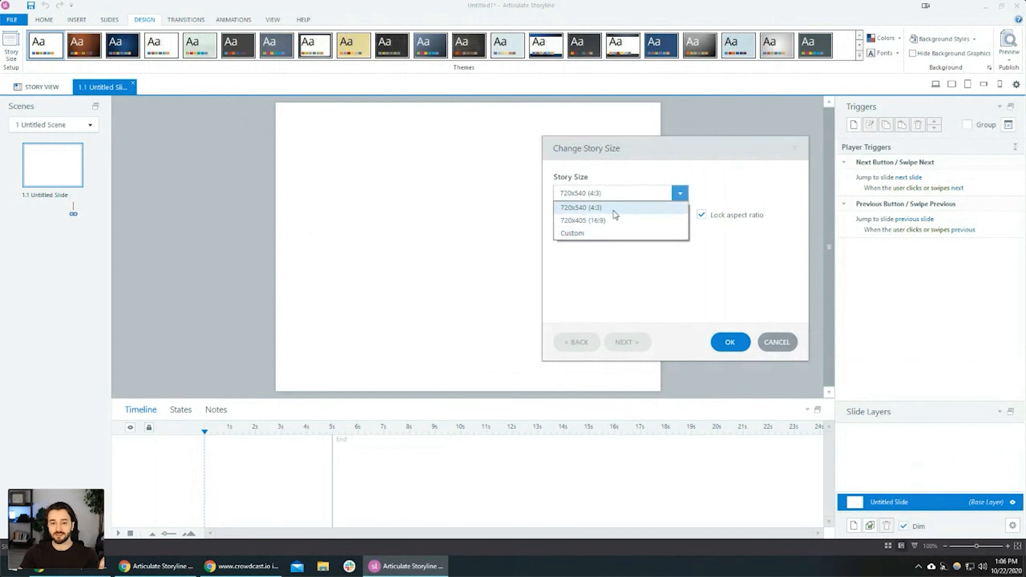
left_click(612, 212)
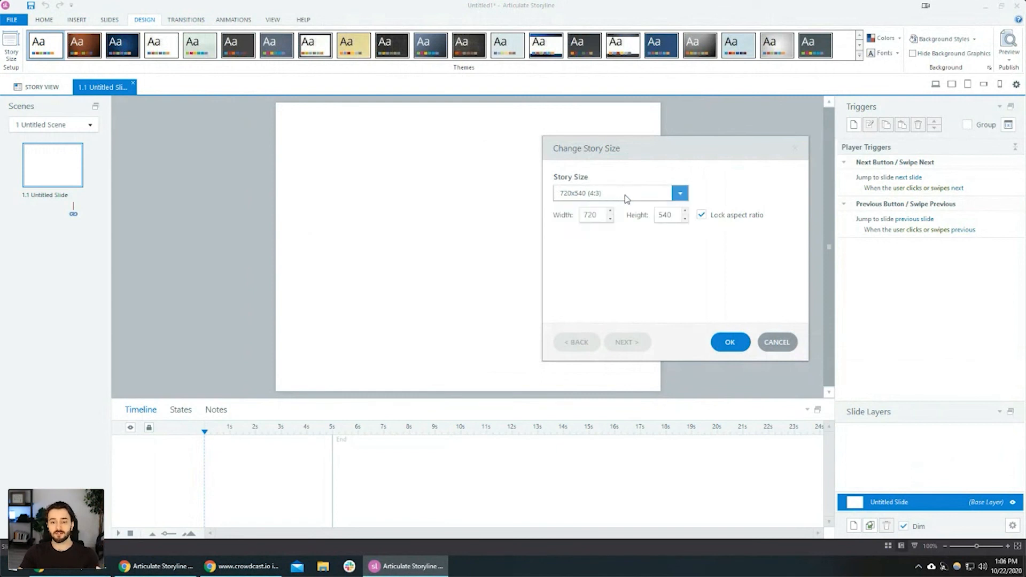
left_click_drag(676, 155, 721, 150)
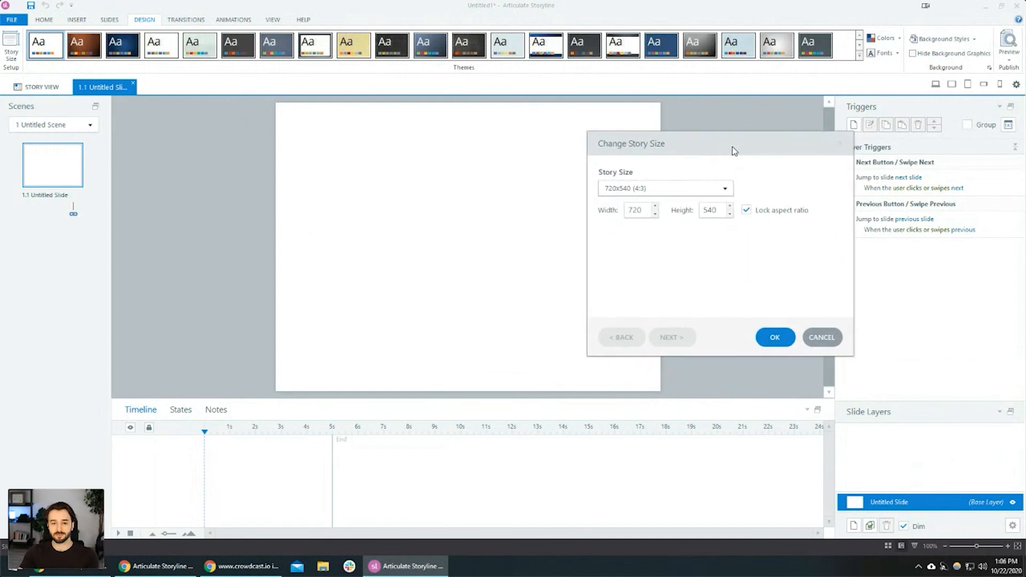
double_click(635, 211)
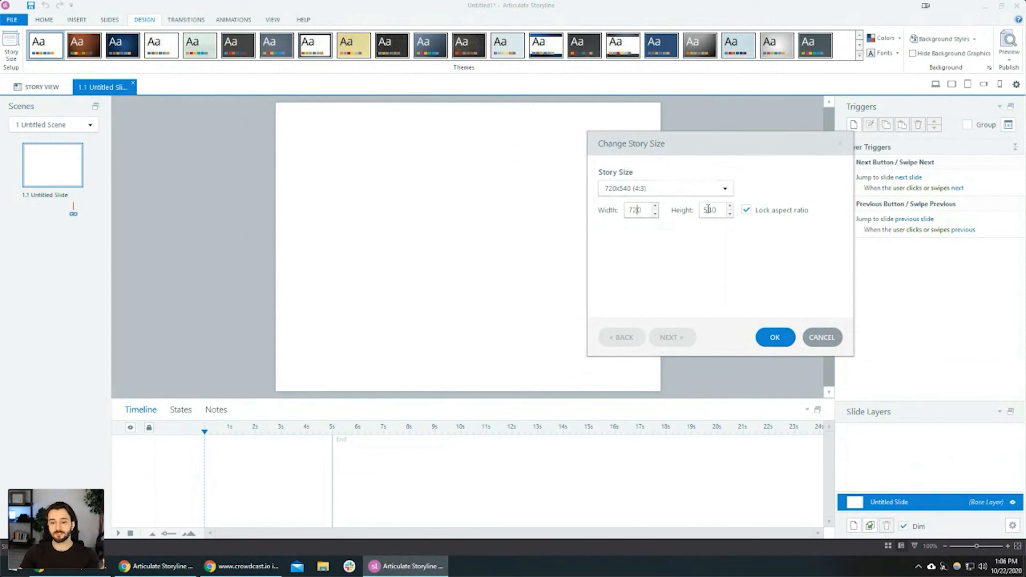
double_click(710, 210)
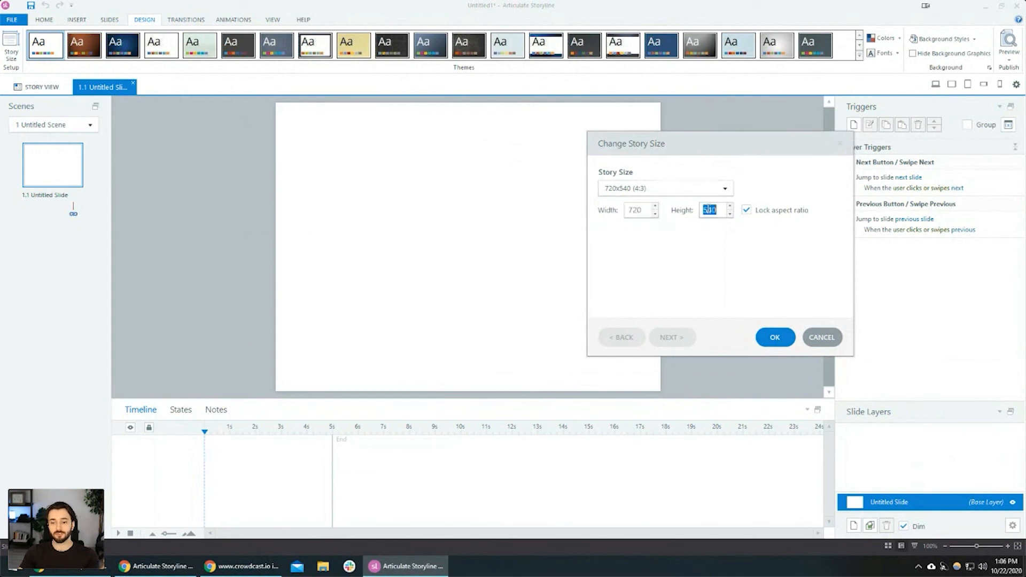
left_click(646, 191)
left_click(668, 213)
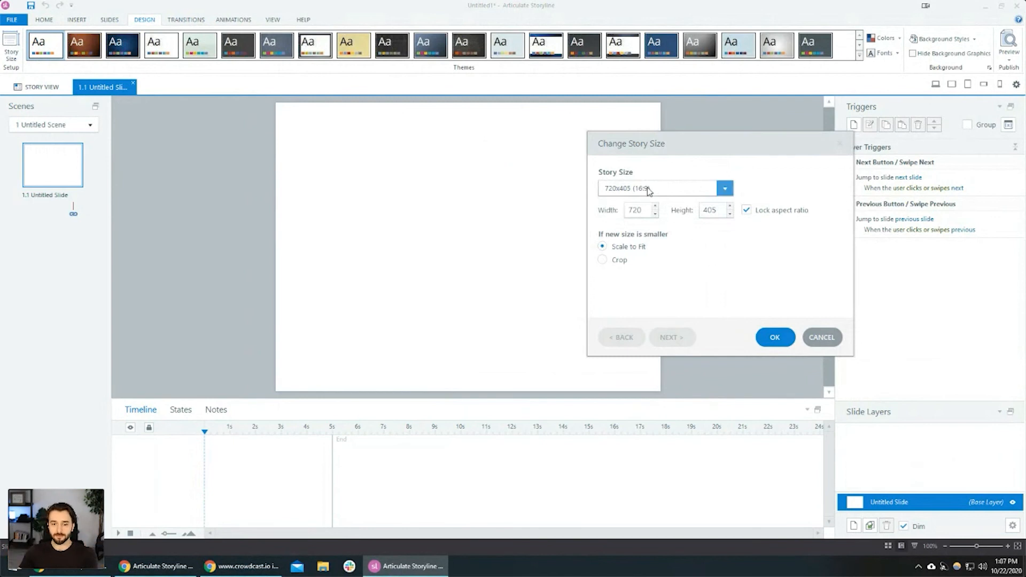
left_click(764, 334)
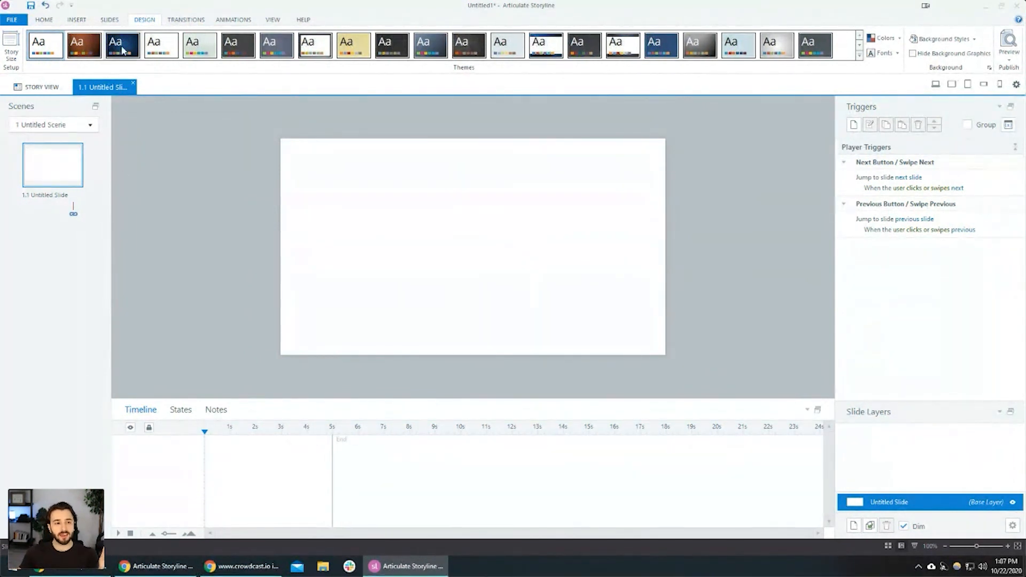
left_click(75, 19)
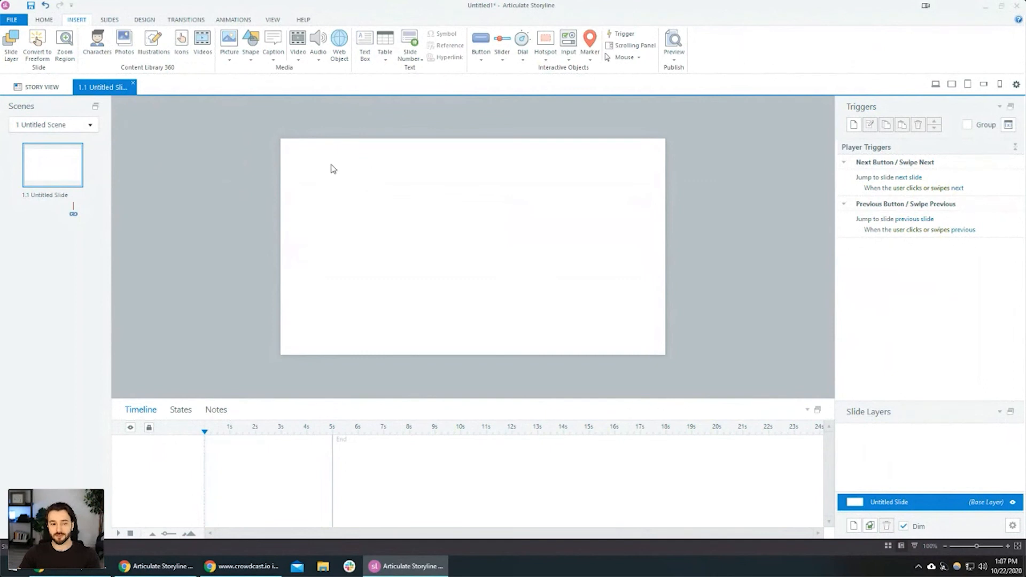
left_click_drag(331, 165, 339, 179)
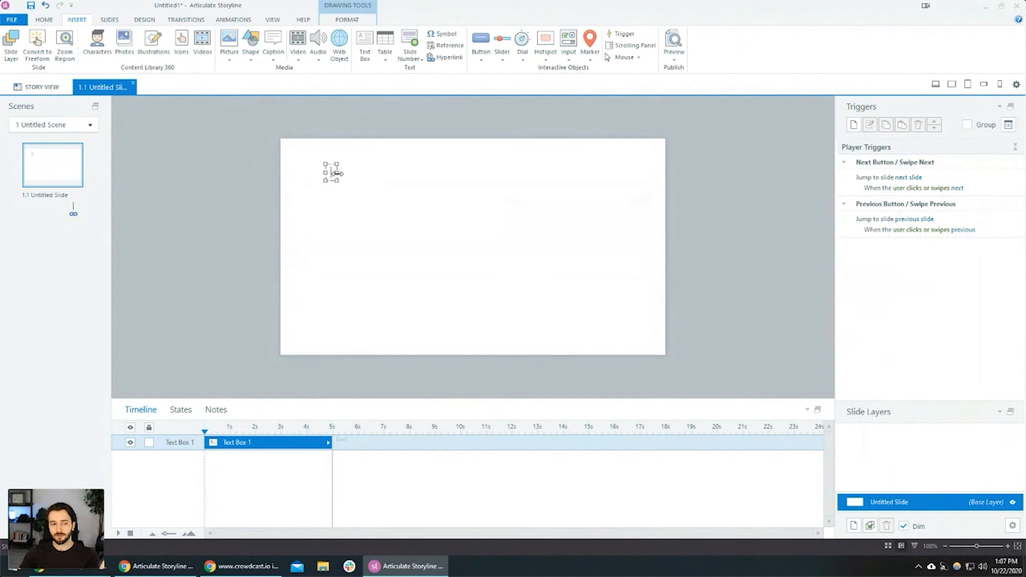
left_click(383, 186)
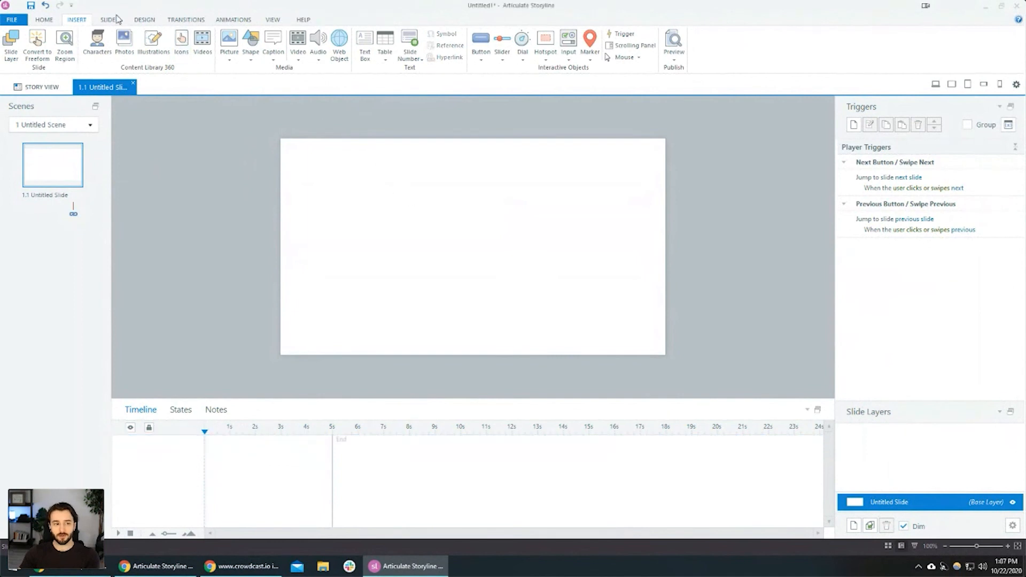
Add a text box in the slide's upper part reading "How confident do you feel about the content you've learned so far in this module?"
left_click(317, 182)
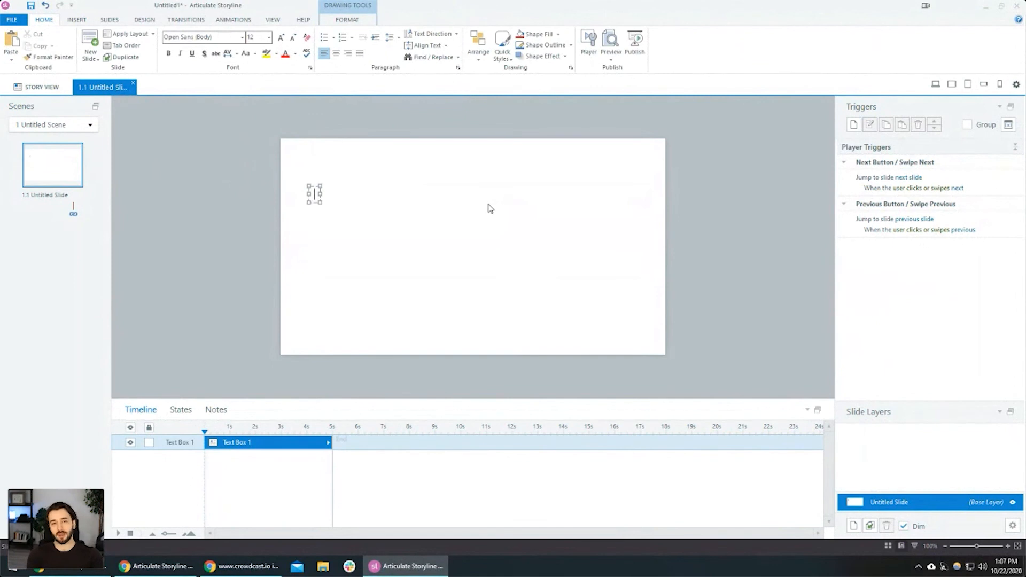
type("How confident dos")
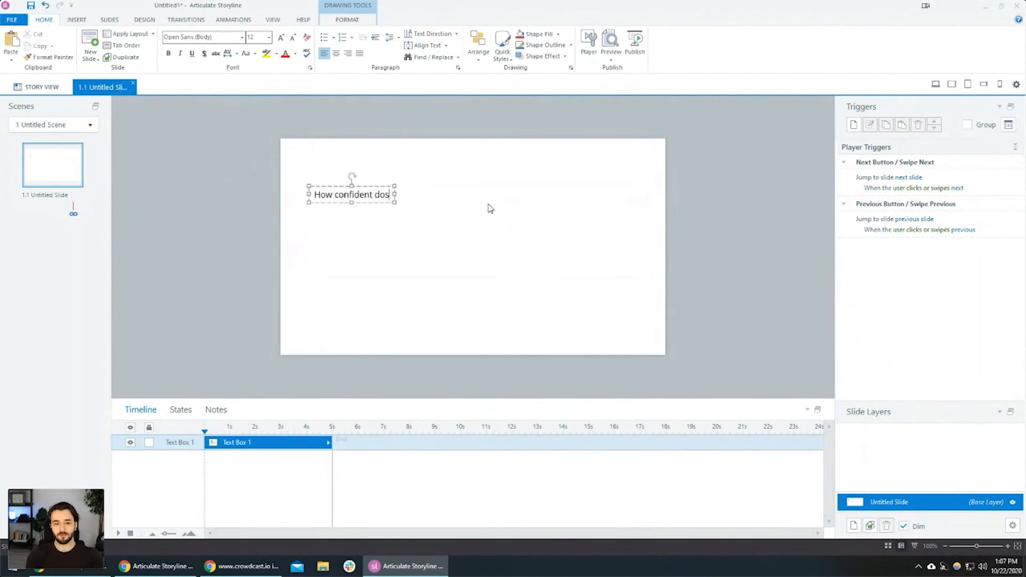
key("BackSpace")
type("you feel with")
key("BackSpace")
key("BackSpace")
key("BackSpace")
key("BackSpace")
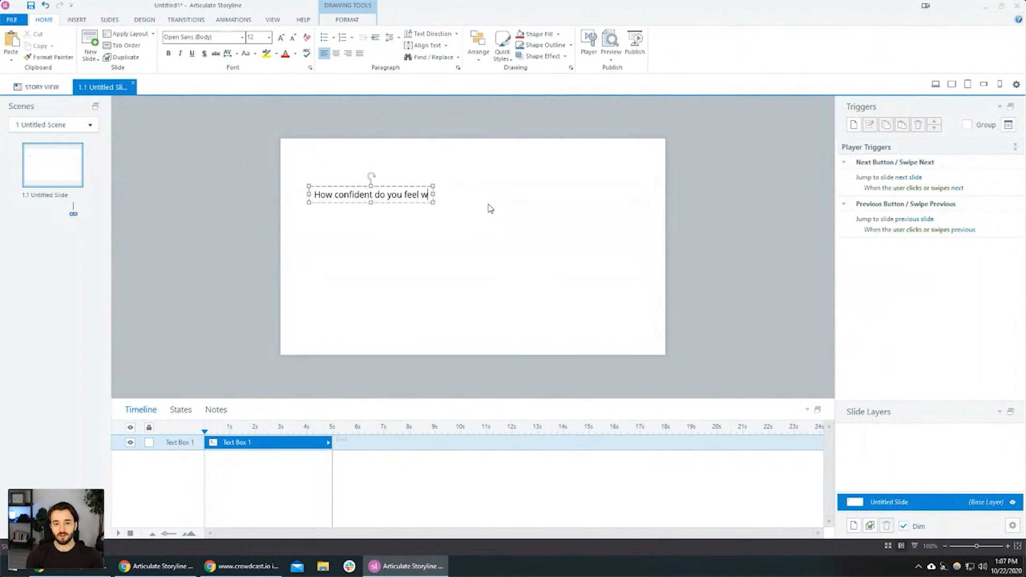
type("about the content you")
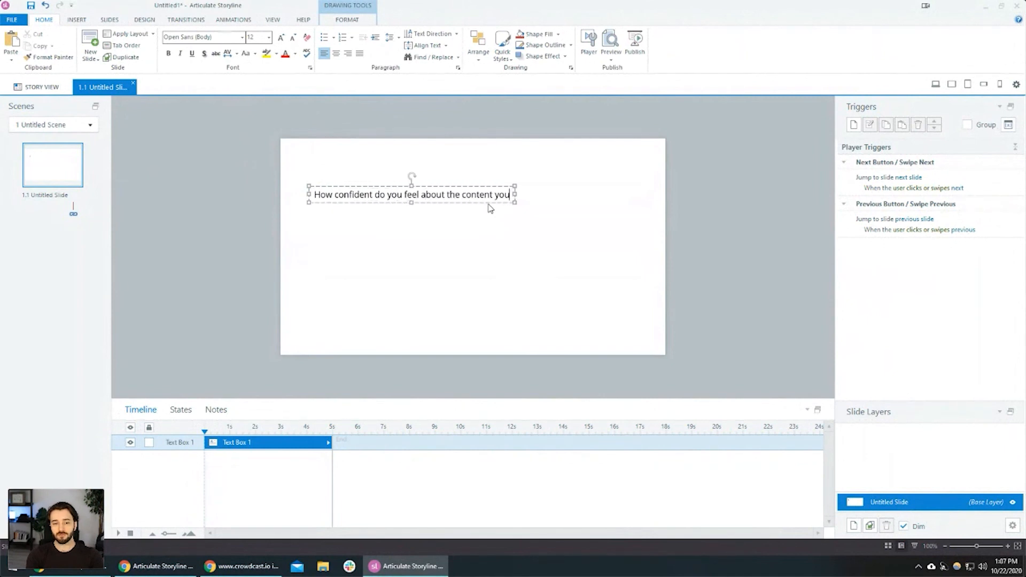
type("'ve learned so fa")
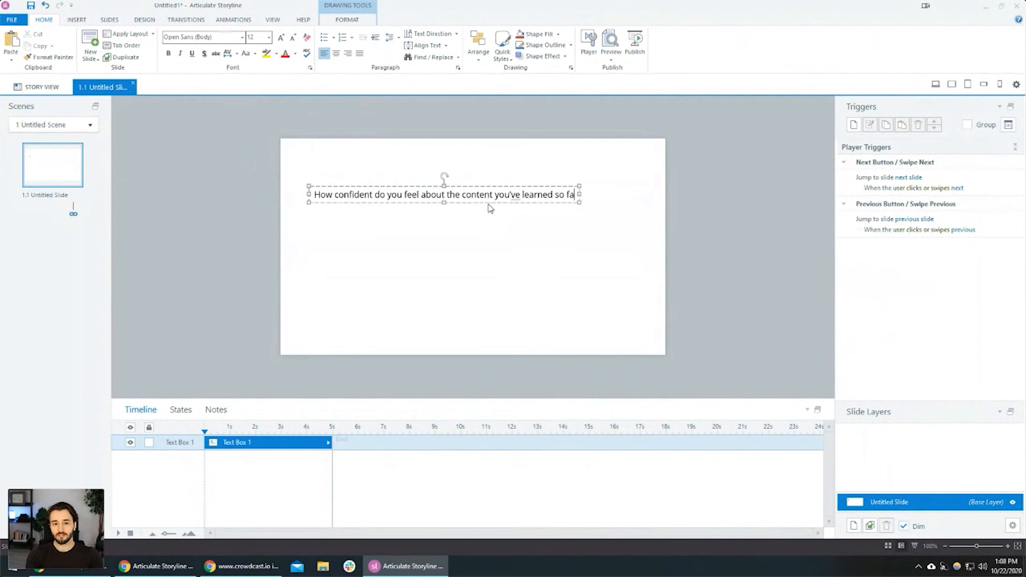
type("r in this module?")
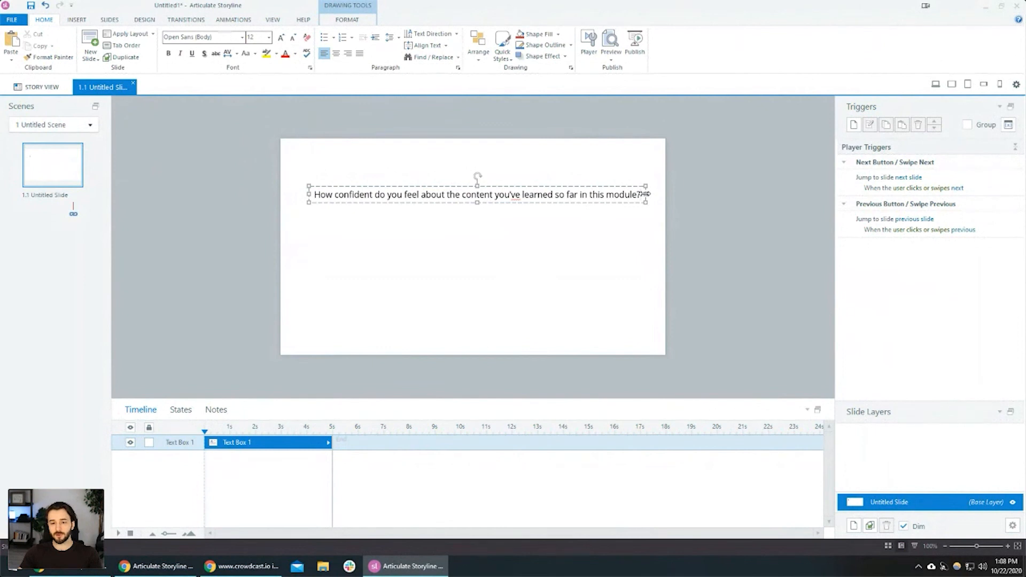
Narrow the question's text box symmetrically so the text wraps onto two lines, and centre the text
left_click_drag(645, 194, 622, 218)
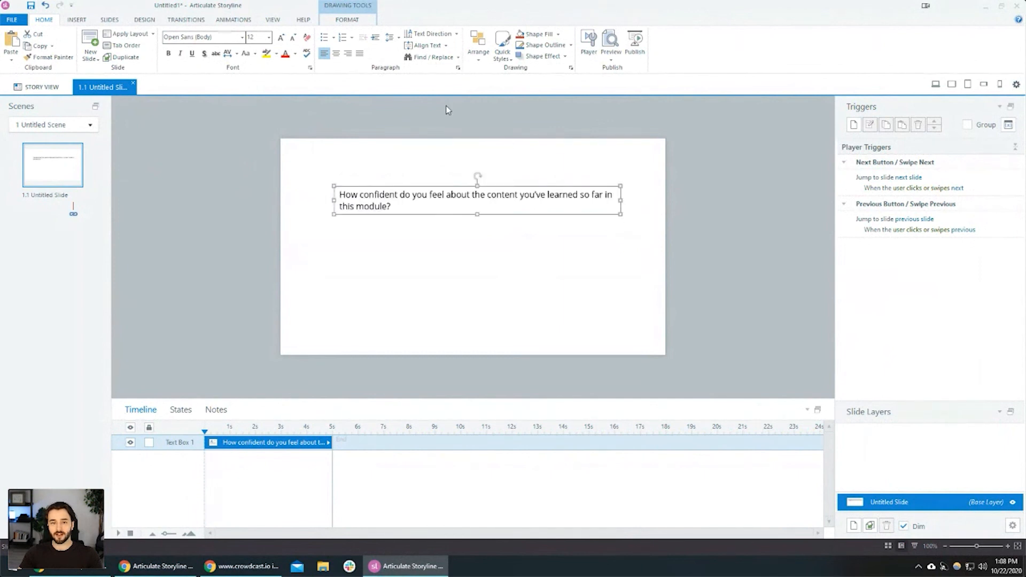
left_click(336, 53)
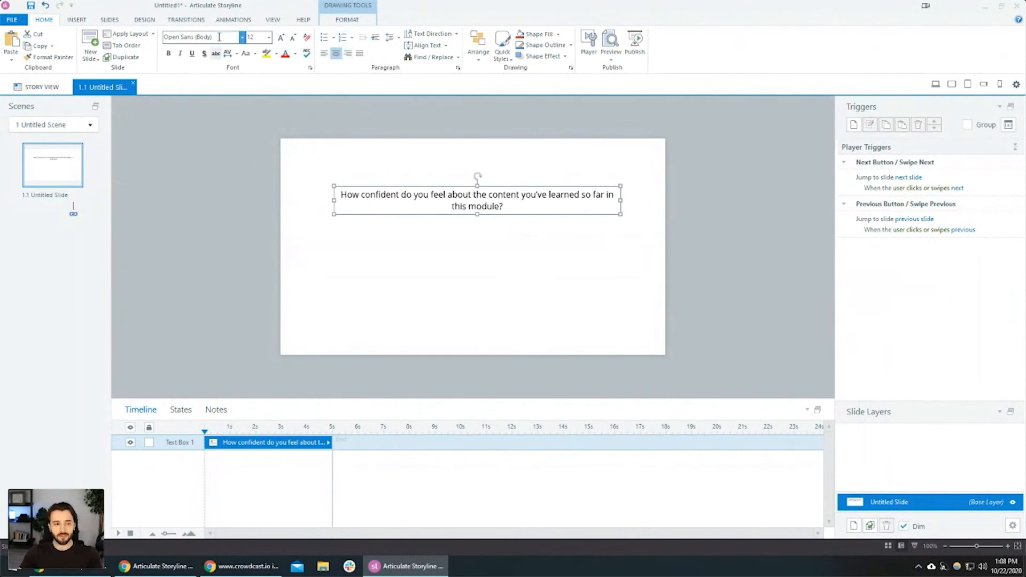
left_click(225, 38)
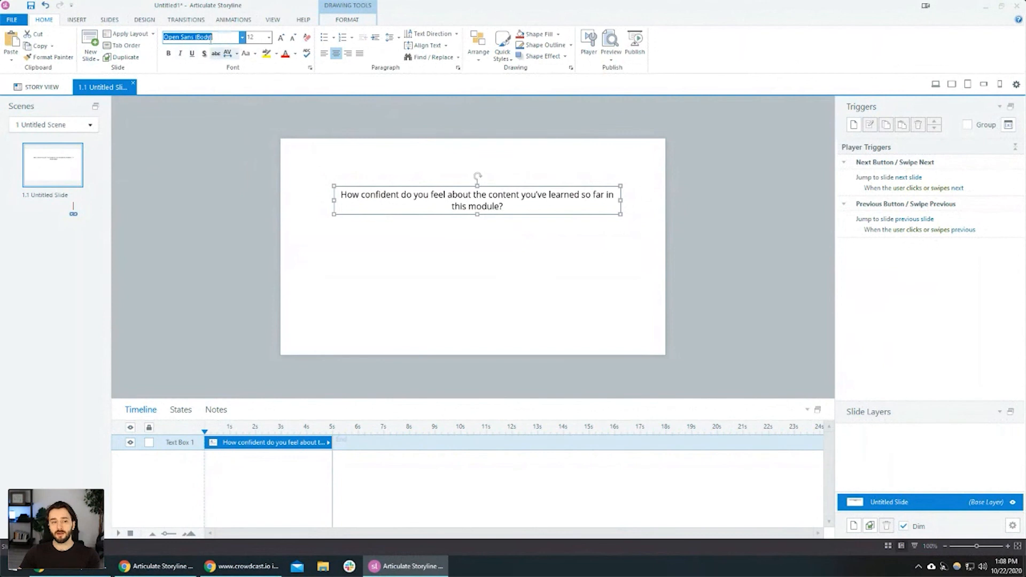
left_click(211, 37)
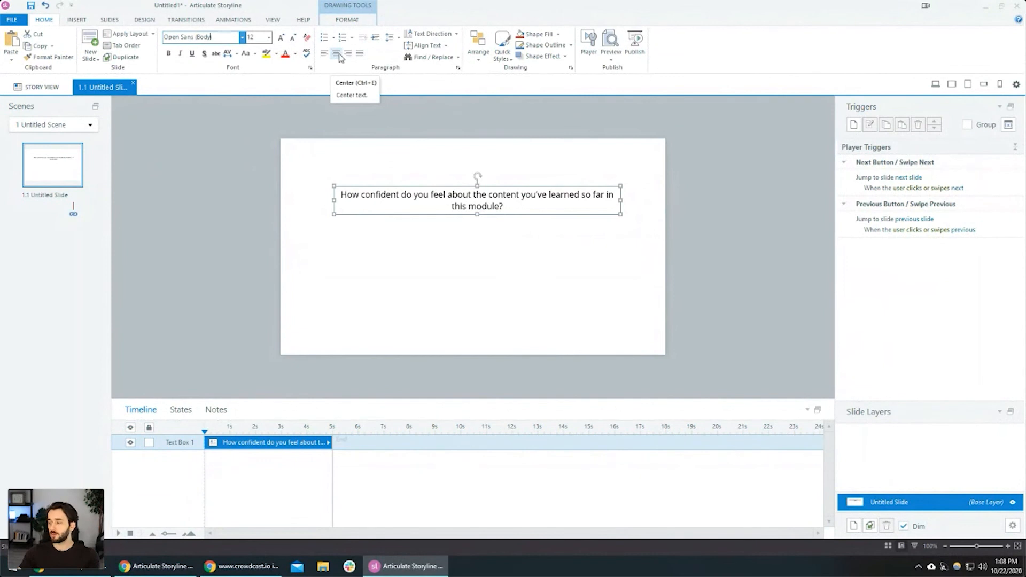
Format the whole question text as bold, size 20, in the Lato font
left_click(451, 207)
key("ctrl+a")
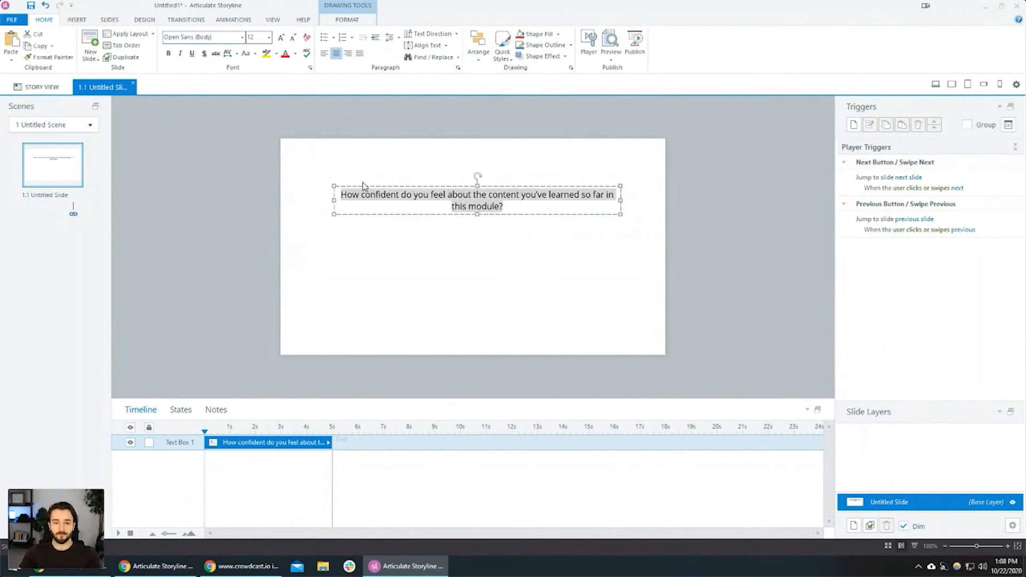
key("ctrl+b")
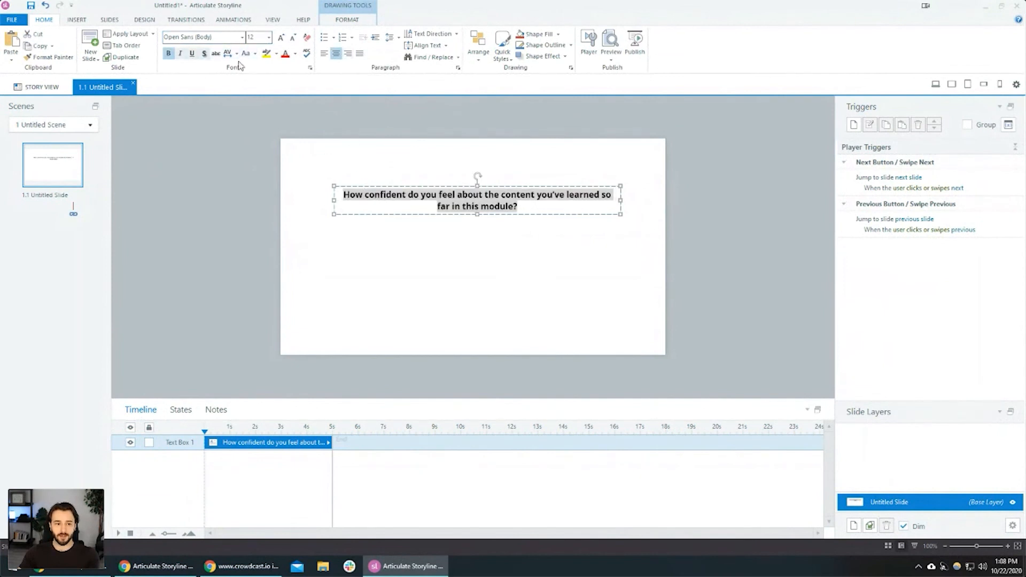
left_click(260, 38)
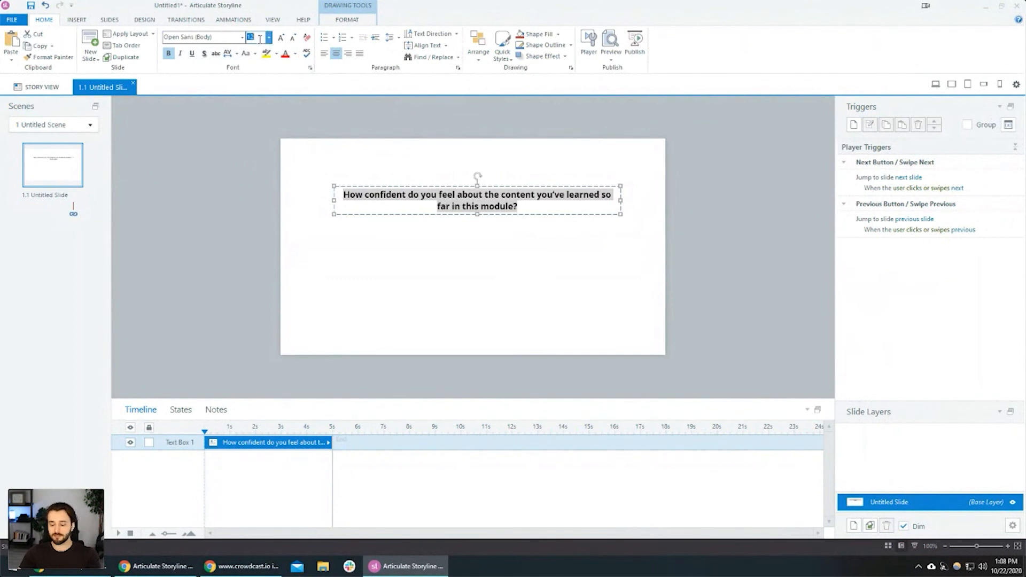
type("20")
key("Return")
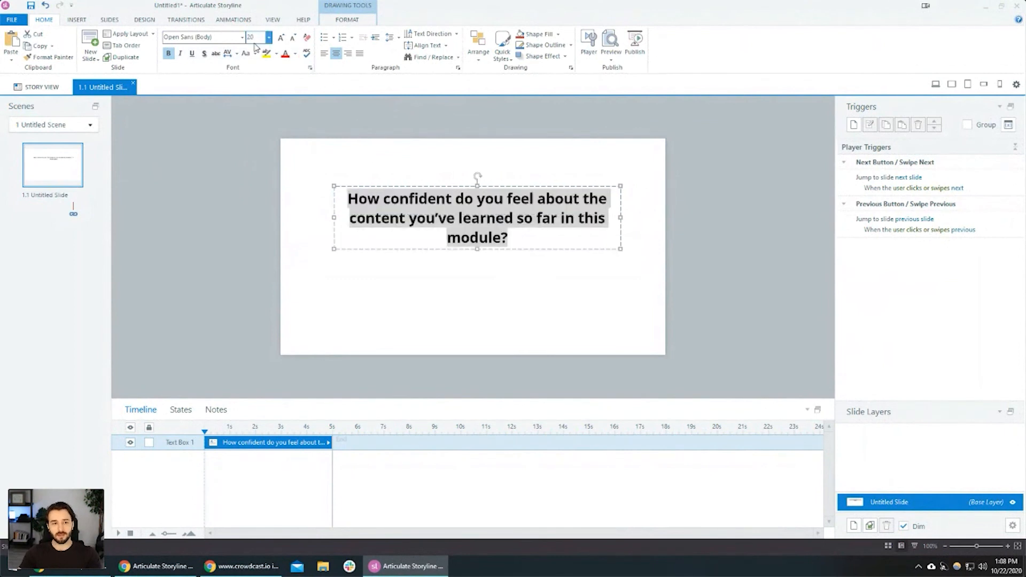
left_click(215, 37)
type("Lato")
key("Tab")
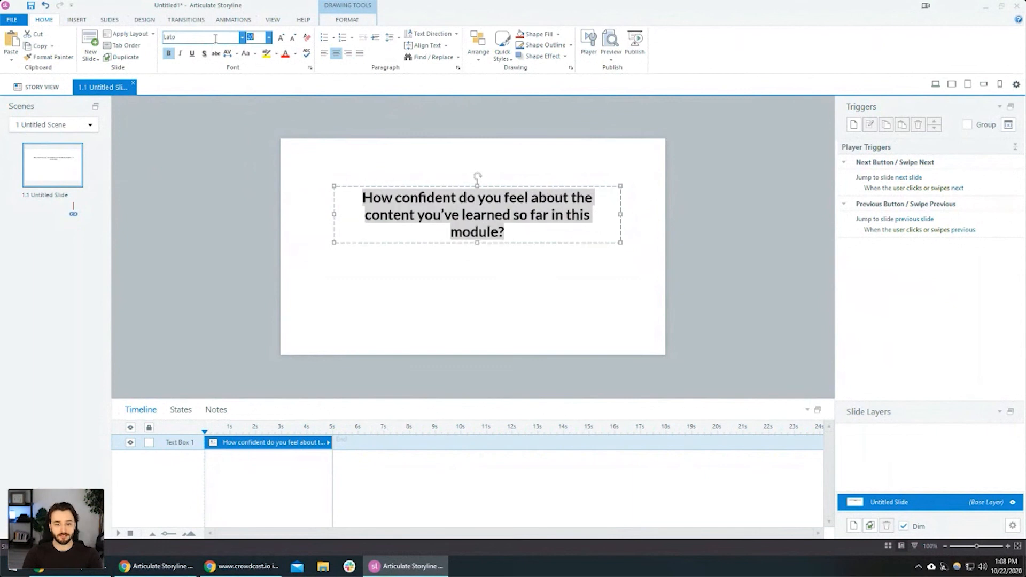
Adjust the text box width symmetrically so the question fits on two lines, ending with "module?" on the second
left_click_drag(620, 215, 615, 204)
left_click(499, 233)
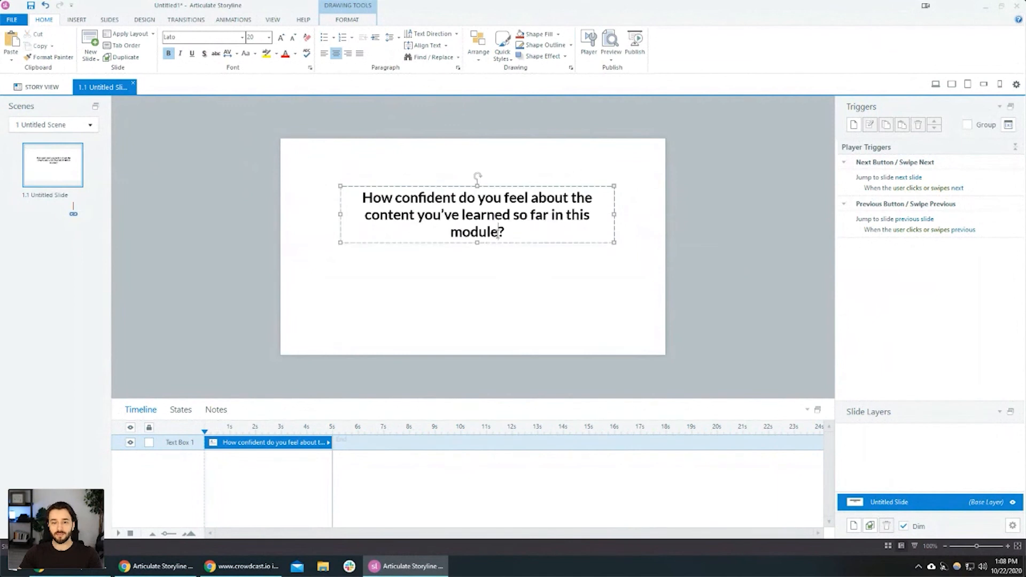
triple_click(475, 235)
left_click(529, 240)
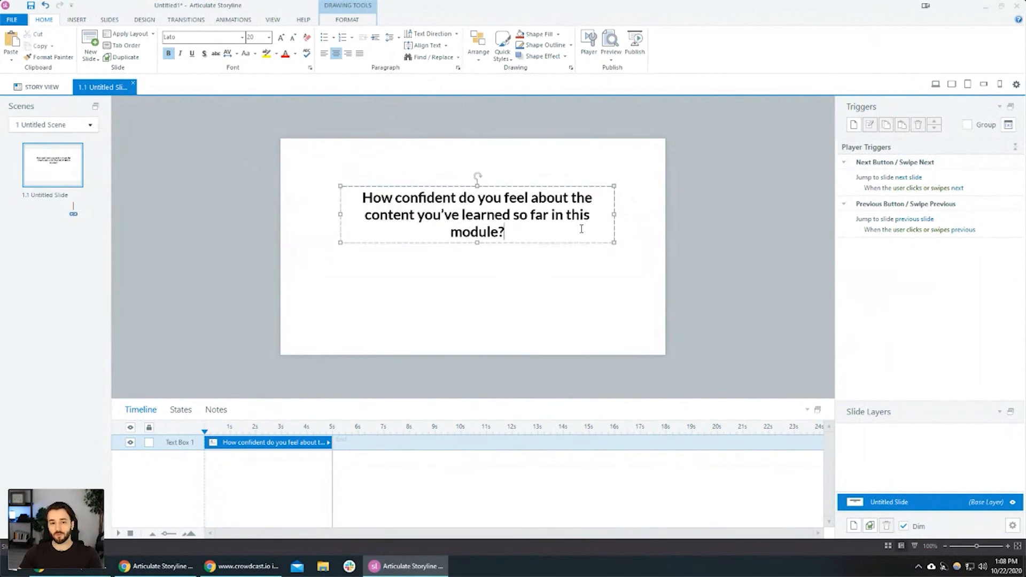
left_click_drag(615, 216, 624, 216)
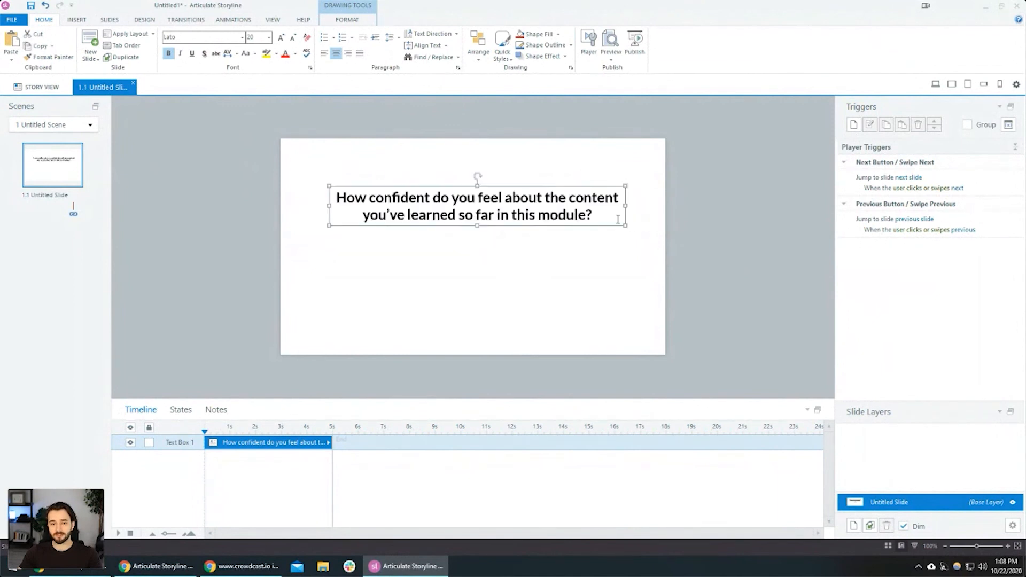
Move the question text box up so it sits just below the slide's top edge
left_click_drag(507, 187, 507, 159)
left_click(644, 262)
left_click(522, 201)
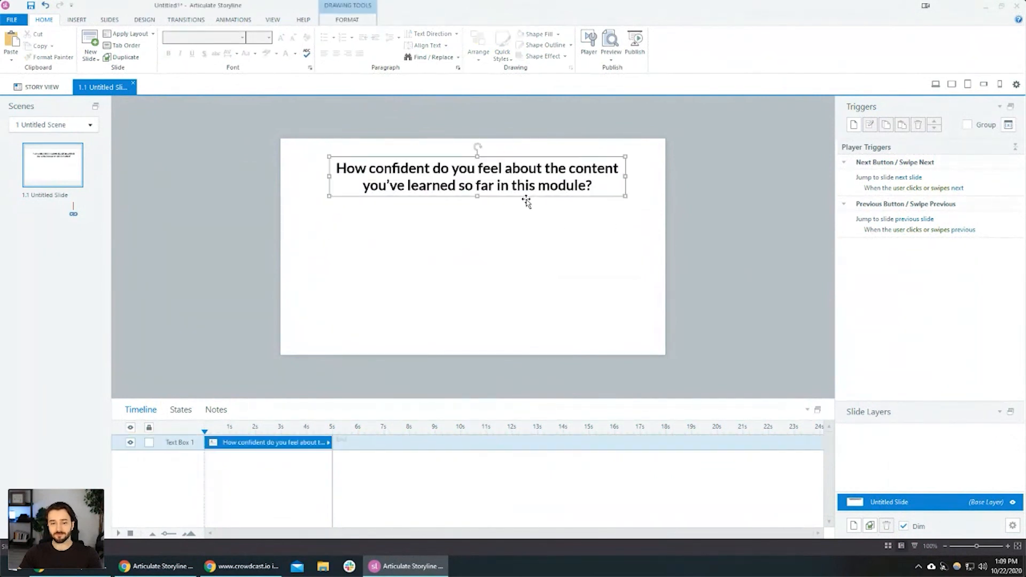
left_click_drag(539, 198, 541, 167)
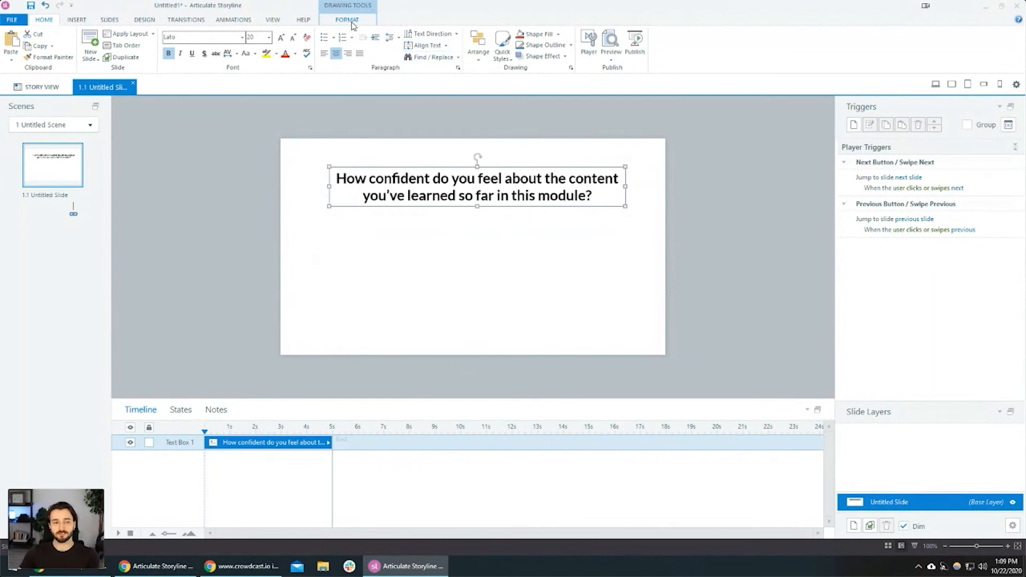
Centre the question text box horizontally on the slide and move it up to about Y 25 px
left_click(353, 24)
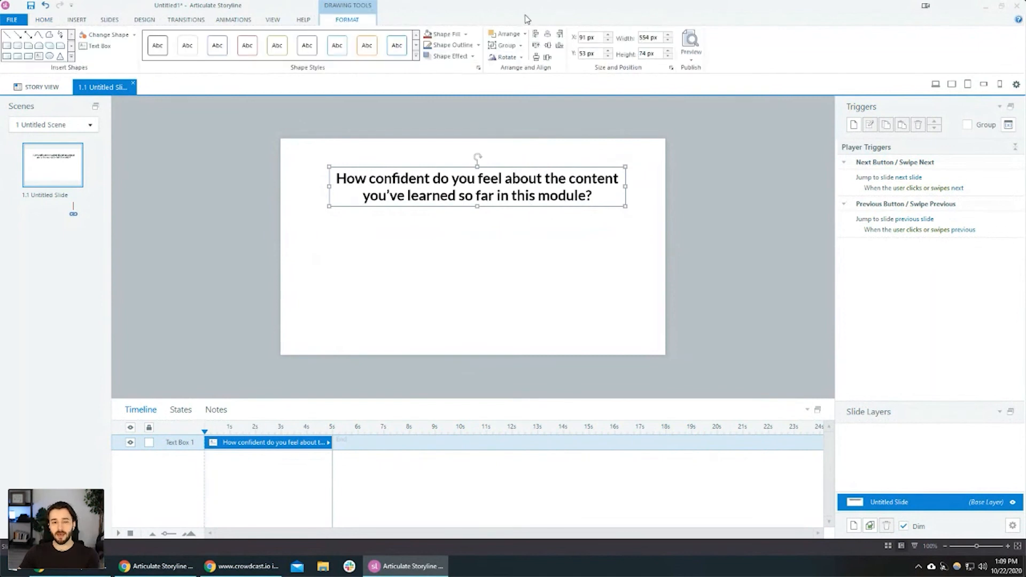
left_click(549, 34)
left_click_drag(520, 168, 519, 153)
left_click(591, 236)
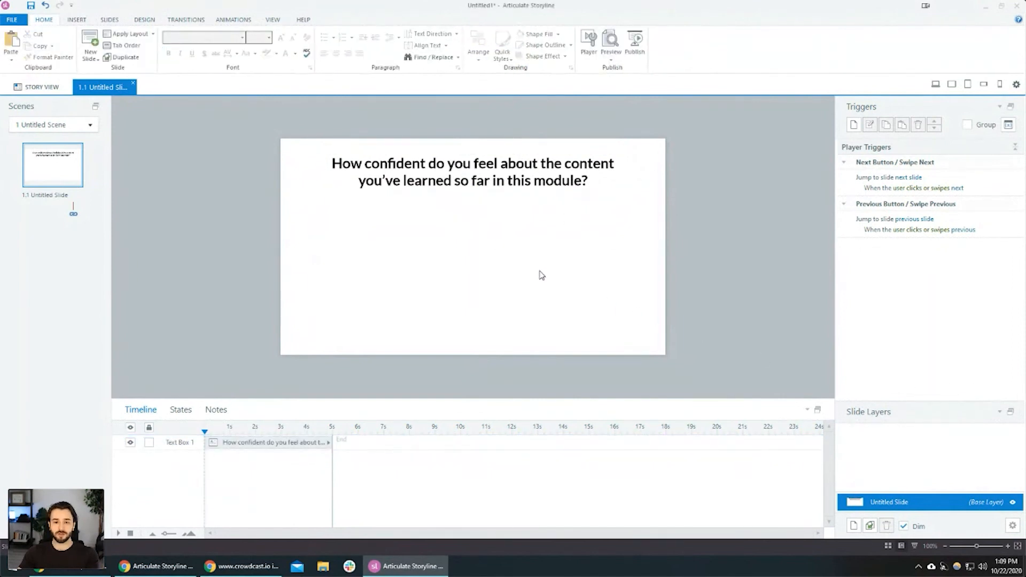
left_click(504, 181)
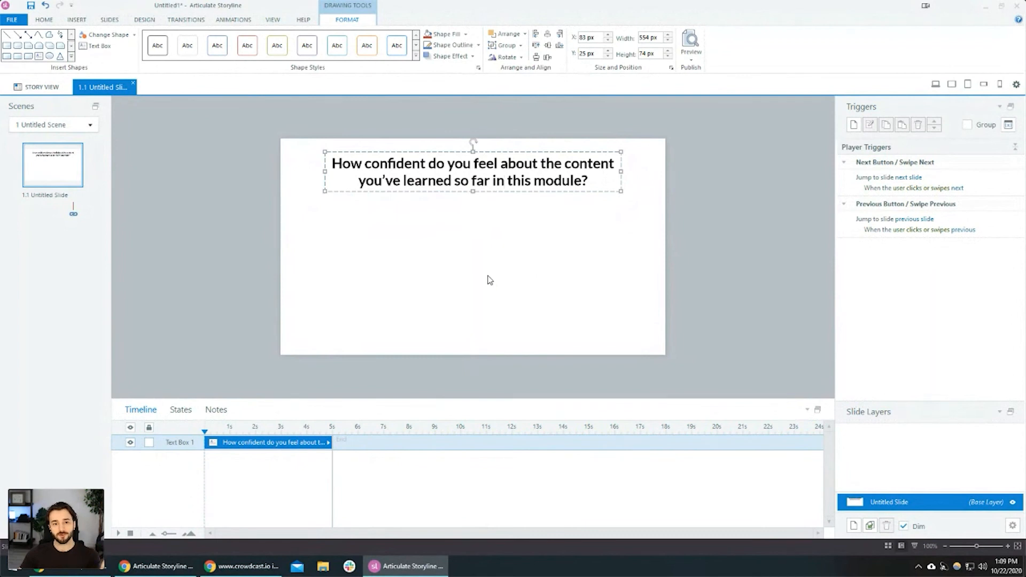
left_click(391, 295)
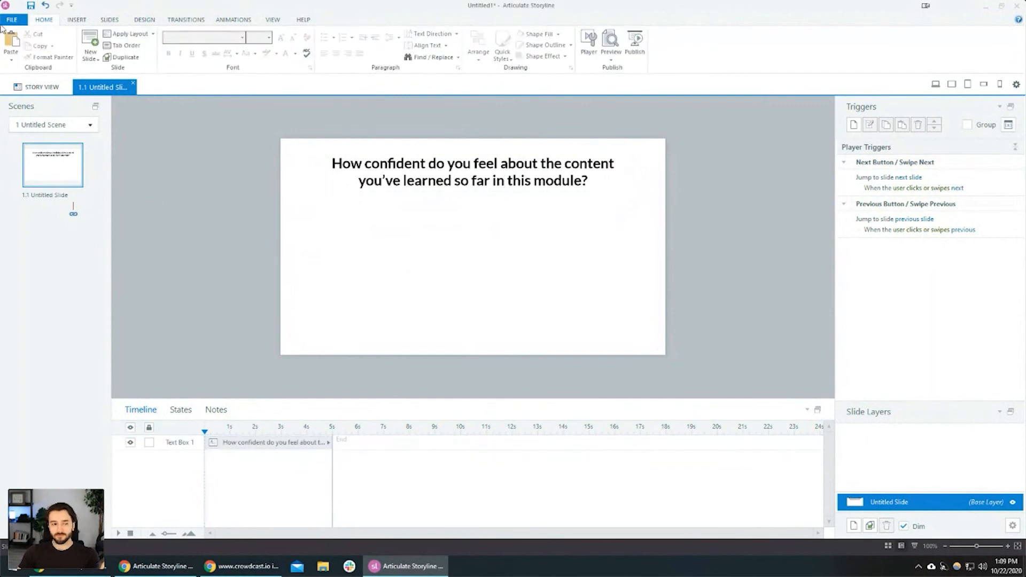
Open the gallery of slider styles that can be inserted on the slide
left_click(77, 19)
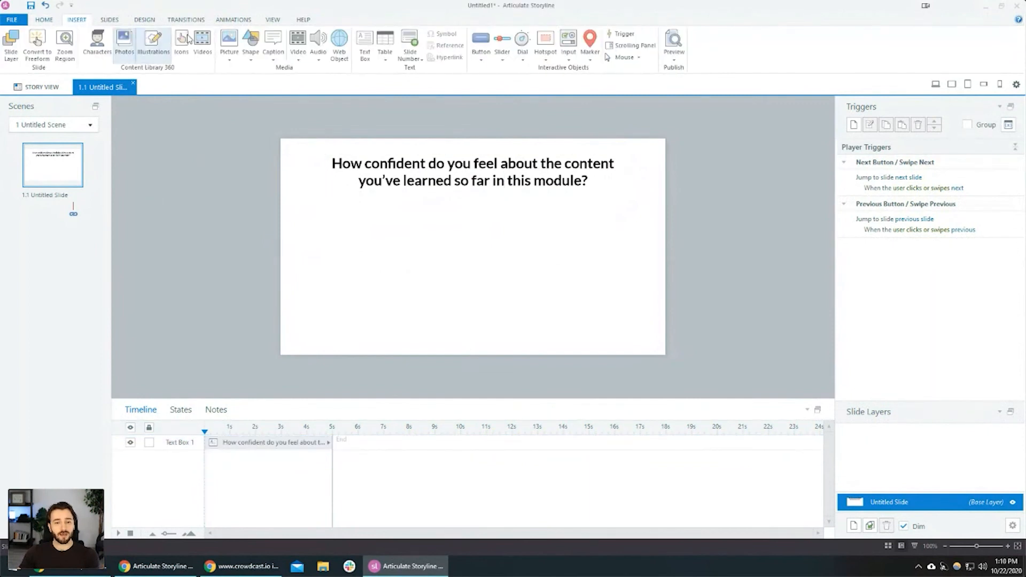
left_click(502, 53)
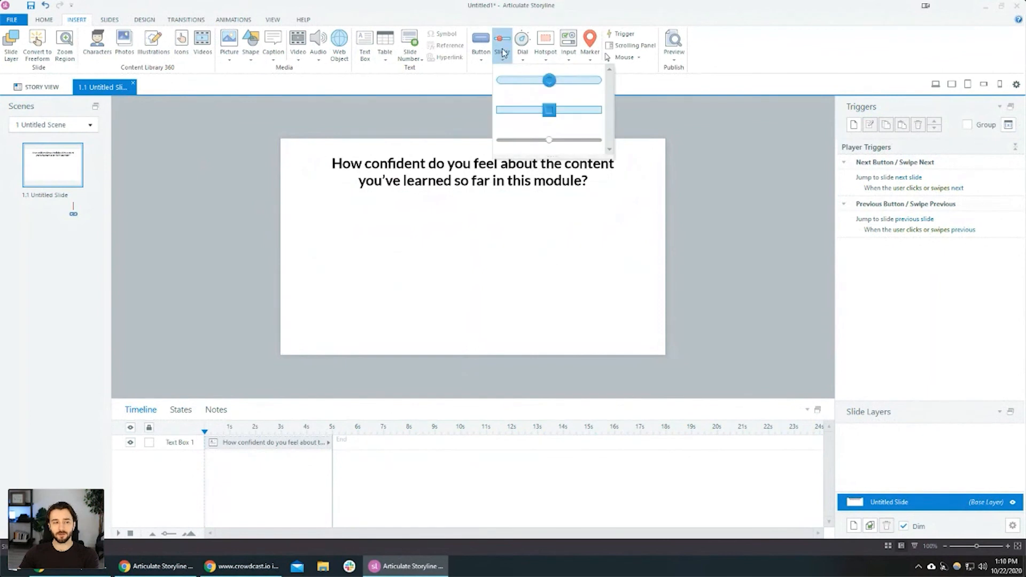
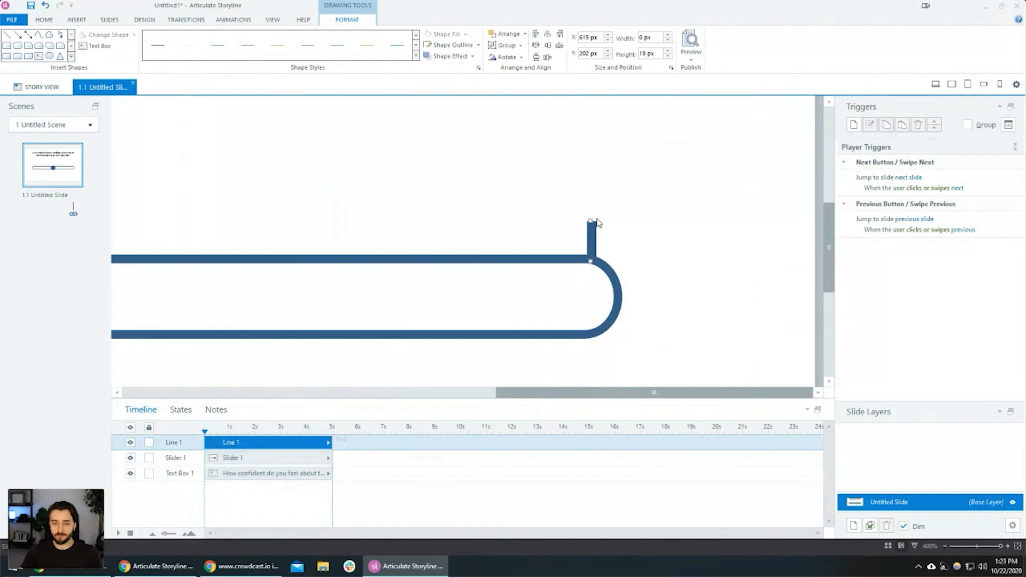
Duplicate the vertical tick line at the slider track's right end and place the copy at the left end, at the same height
left_click(648, 241)
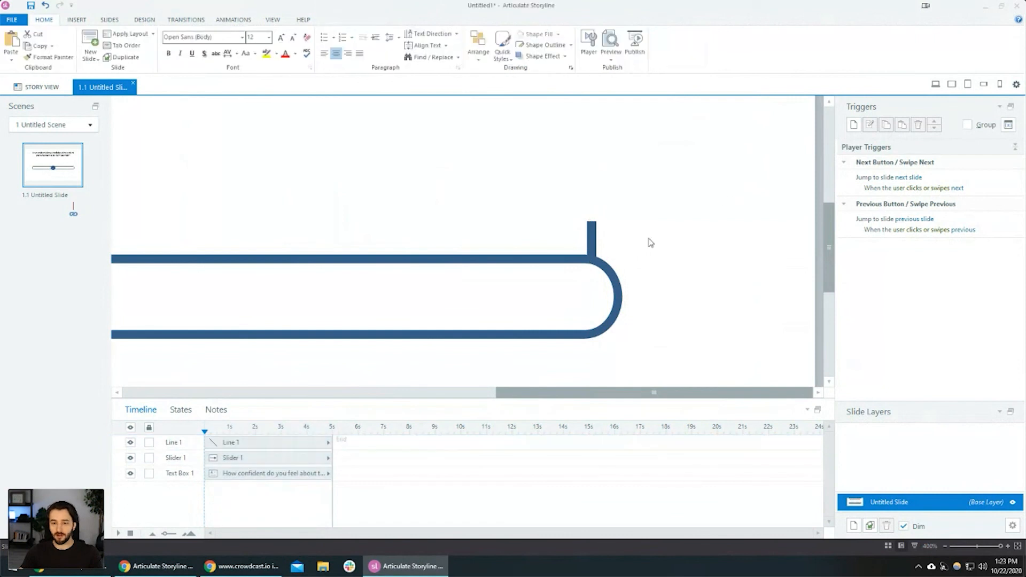
left_click(592, 241)
scroll(554, 287, "down", 2)
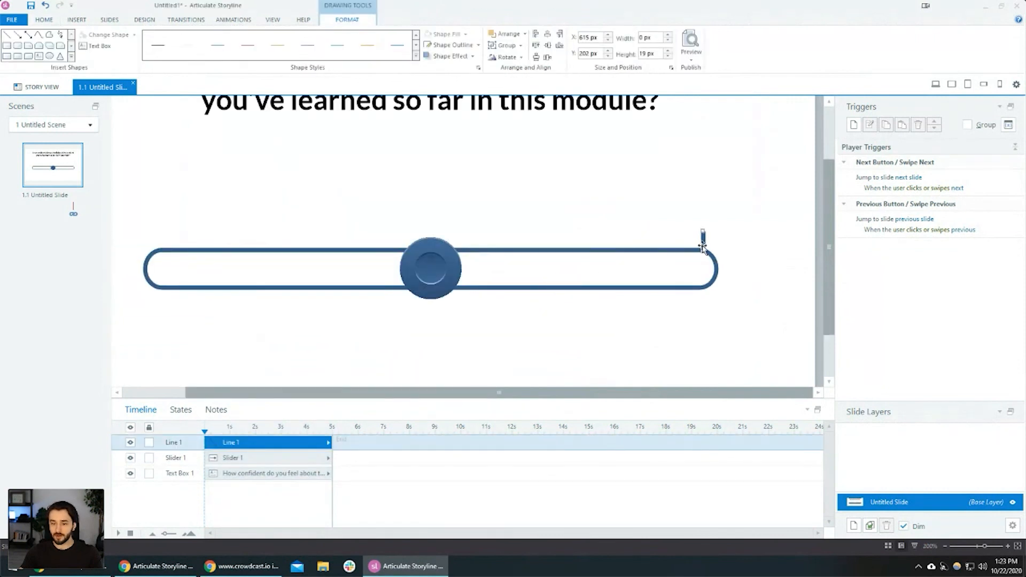
left_click_drag(703, 242, 163, 277)
left_click(235, 382)
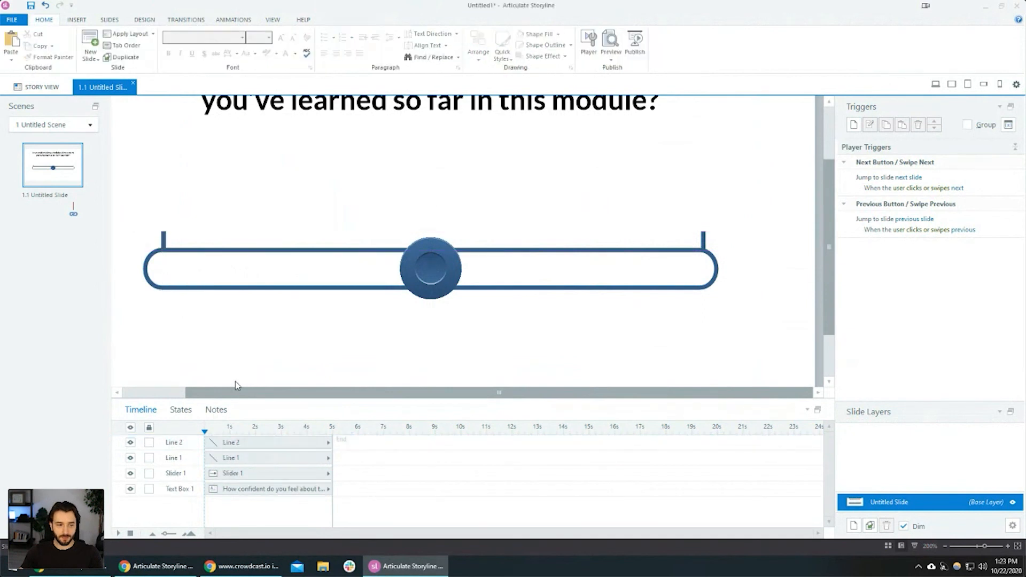
left_click(703, 243)
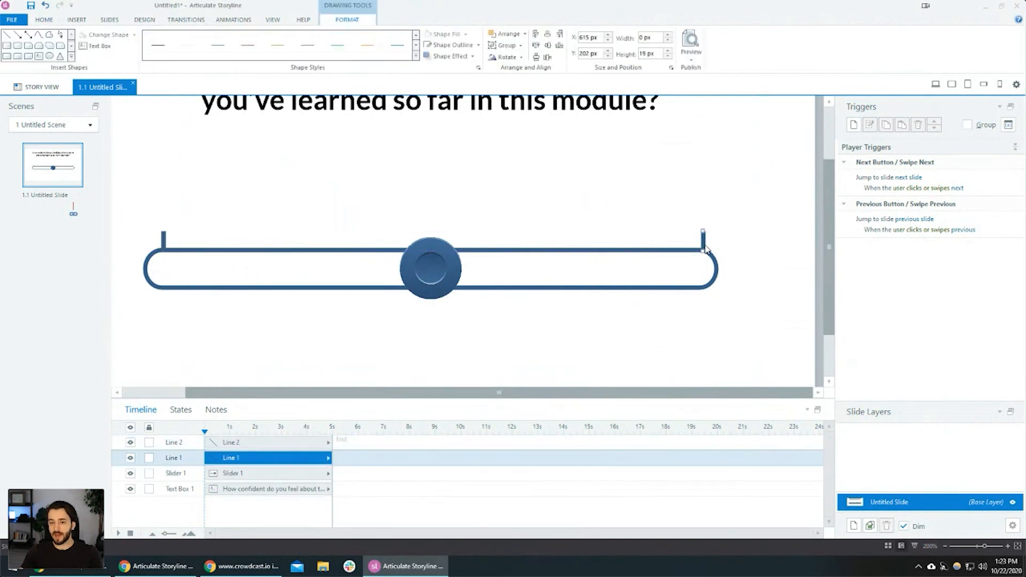
left_click_drag(704, 245, 628, 259)
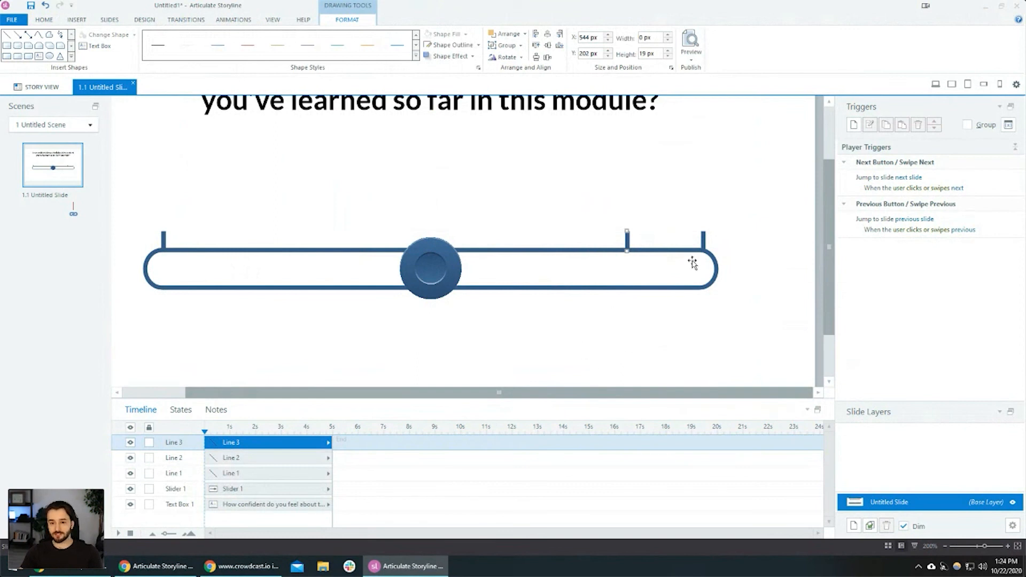
key("ctrl+z")
left_click(703, 245)
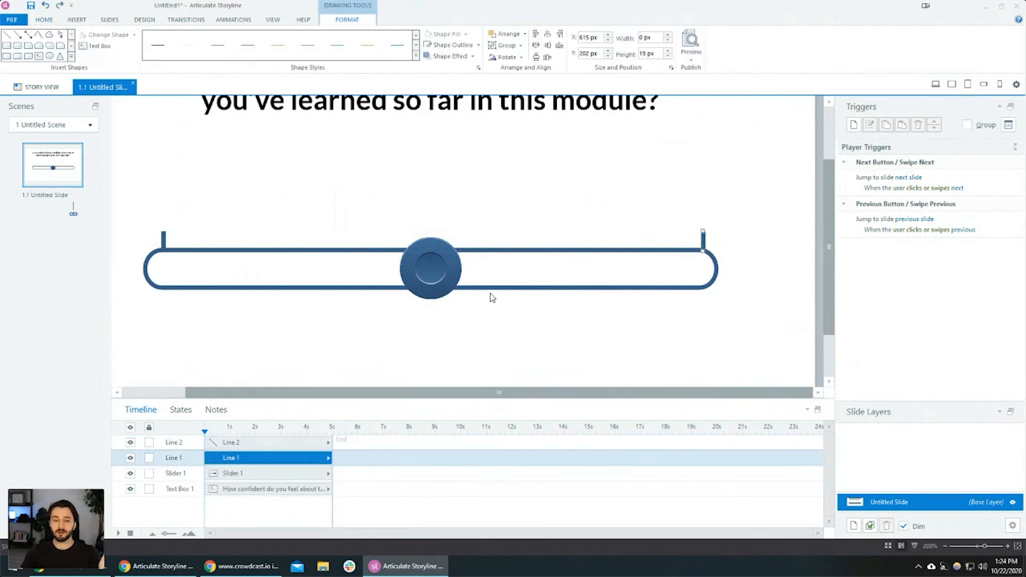
left_click(448, 316)
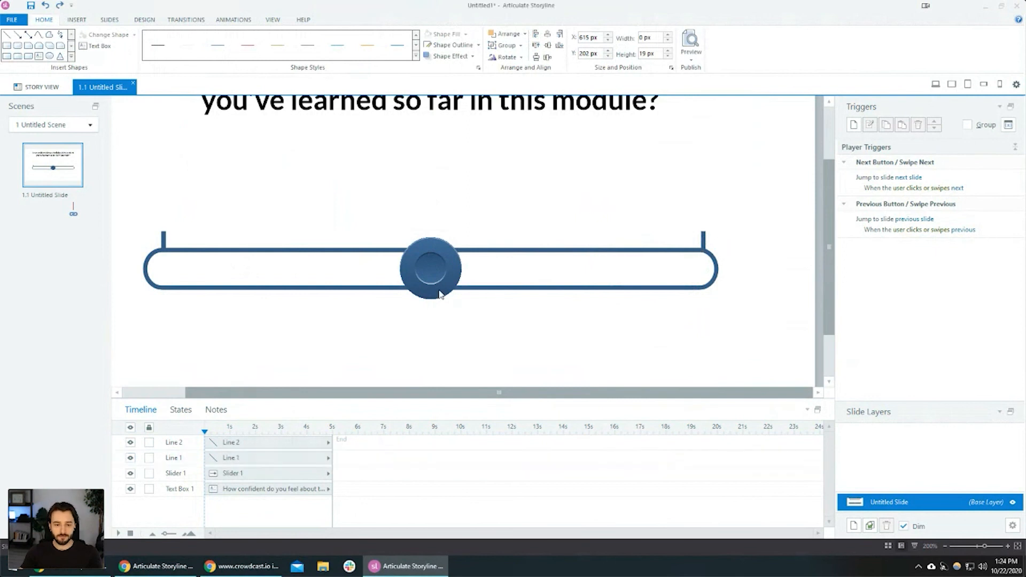
Try setting the slider's initial value to 0
left_click(523, 260)
left_click(350, 21)
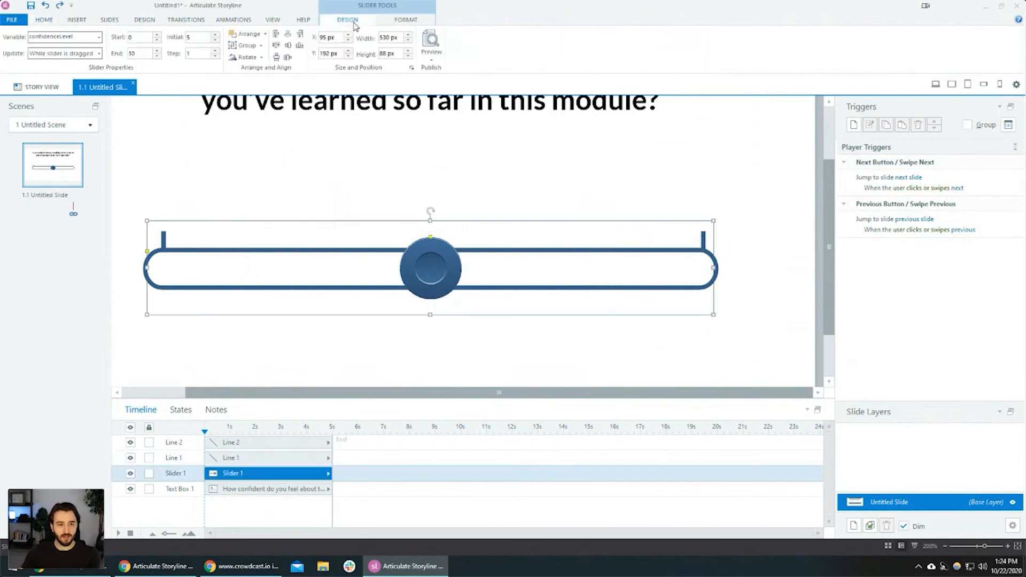
double_click(201, 37)
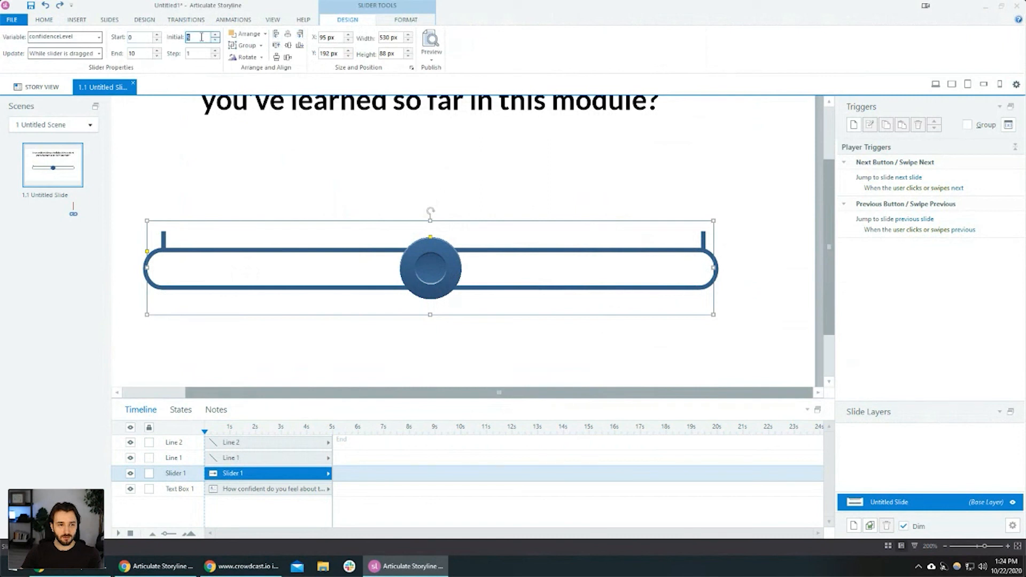
left_click(206, 159)
left_click_drag(264, 395, 152, 400)
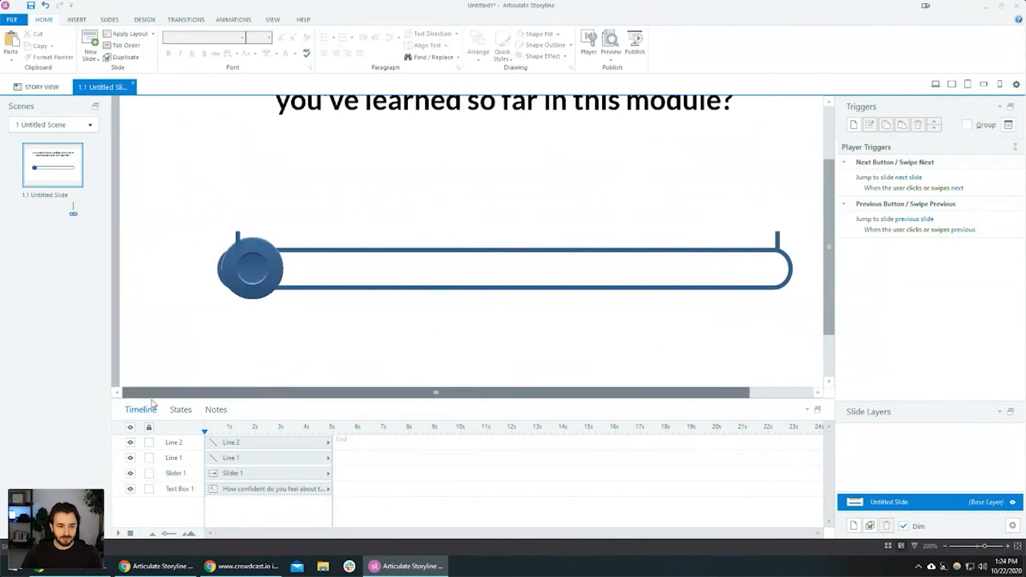
left_click(339, 280)
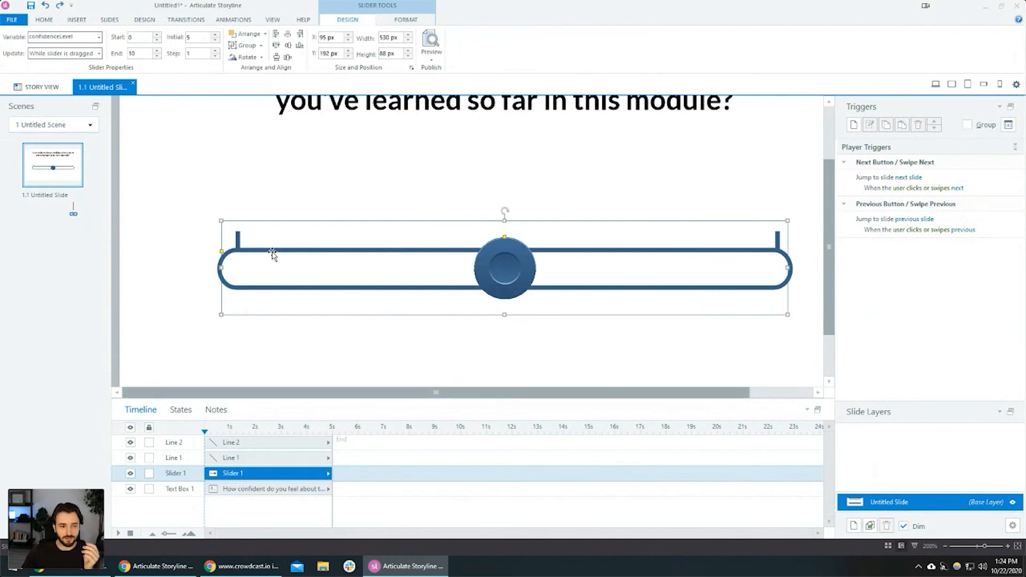
Duplicate the tick line at the track's left end and place the copy at the slider's outer left edge, at the same height
left_click(237, 243, "shift")
left_click(237, 243, "shift")
left_click_drag(237, 242, 226, 242)
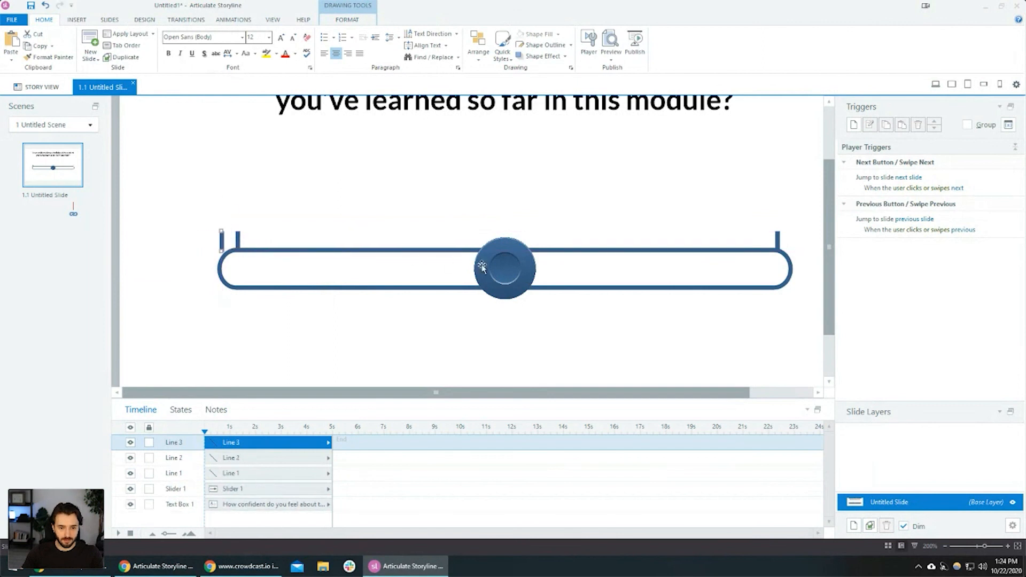
Set the slider's initial value to 0
left_click(478, 262)
left_click(341, 22)
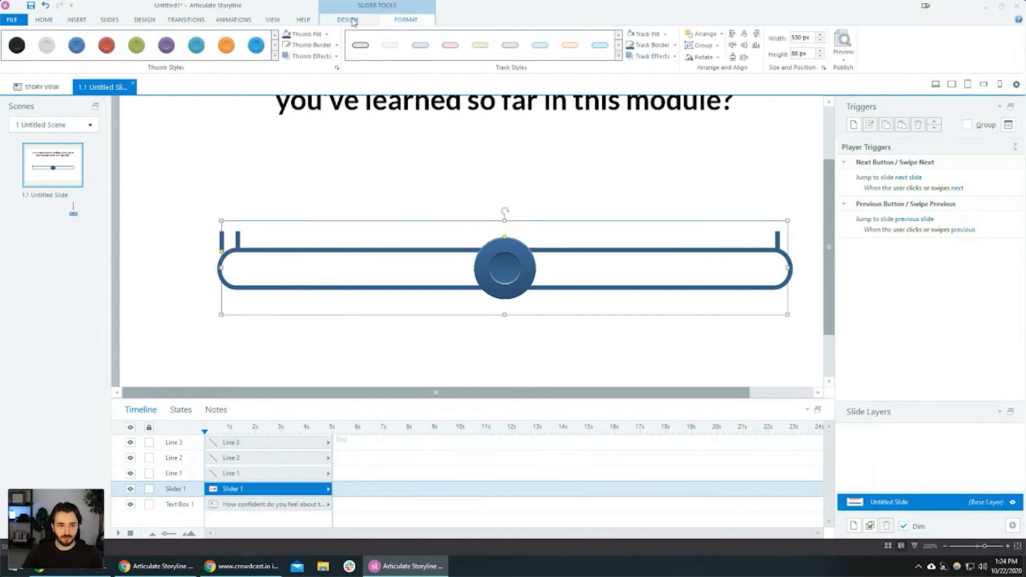
left_click(353, 21)
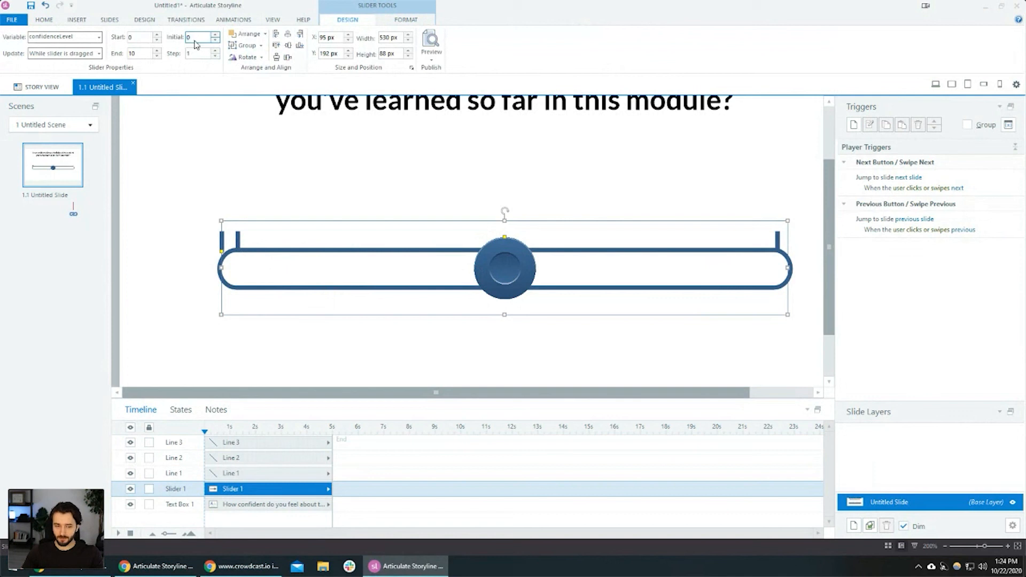
key("Tab")
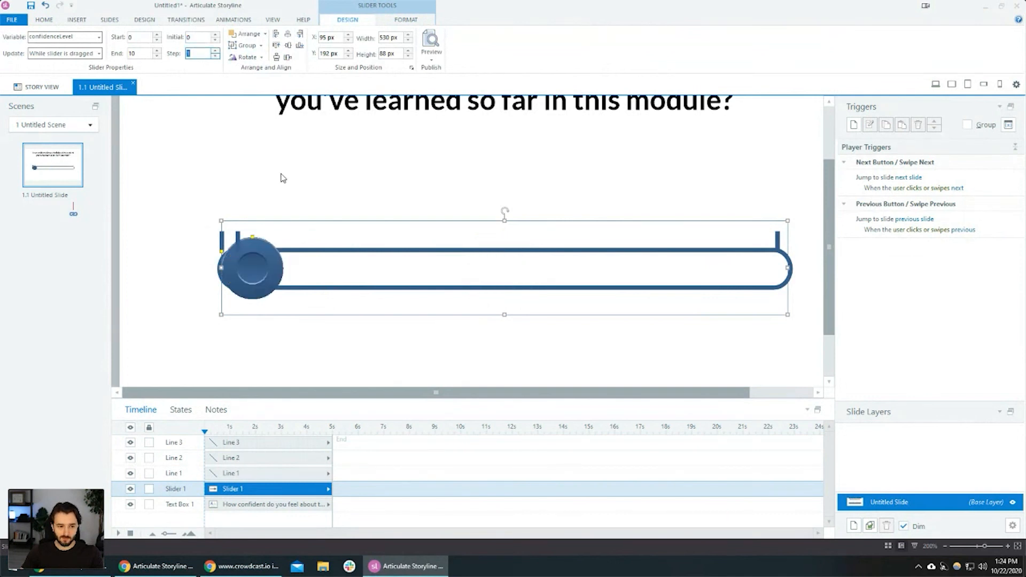
Align the outermost left tick line with the centre of the slider thumb and delete the other tick line beside it
left_click(248, 206)
scroll(184, 259, "up", 2)
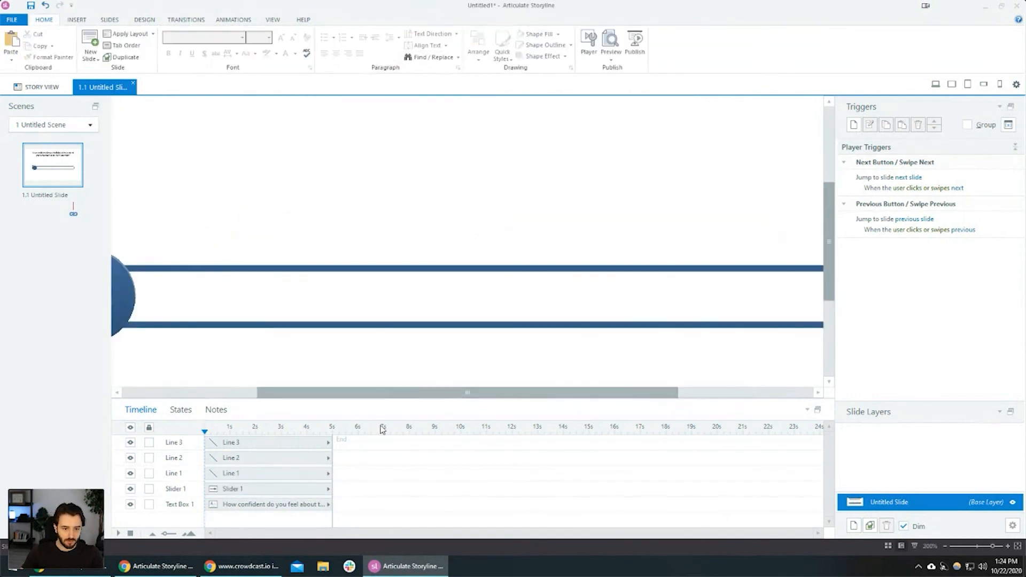
left_click_drag(351, 393, 216, 393)
left_click_drag(272, 253, 322, 252)
left_click(293, 249)
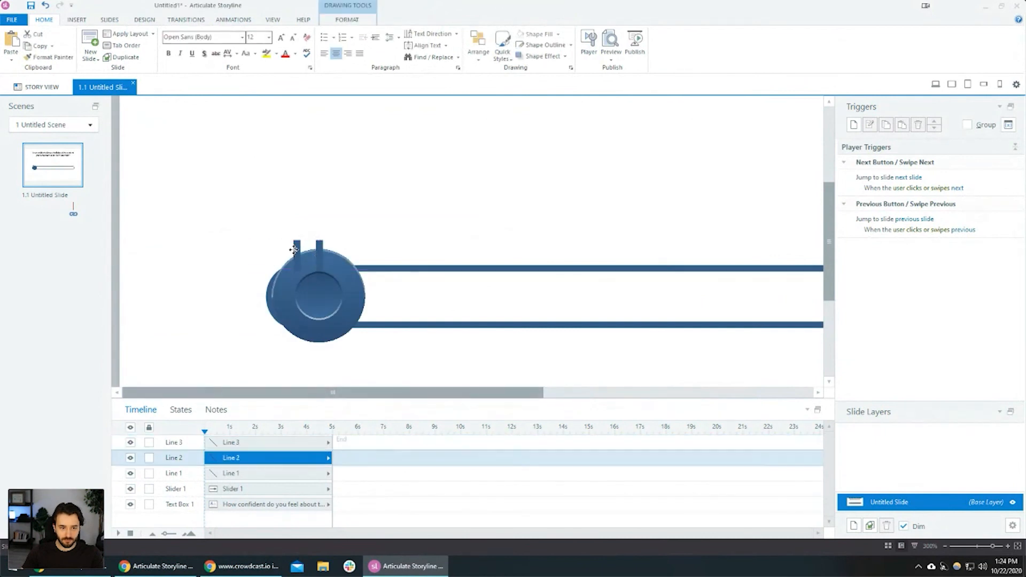
key("Delete")
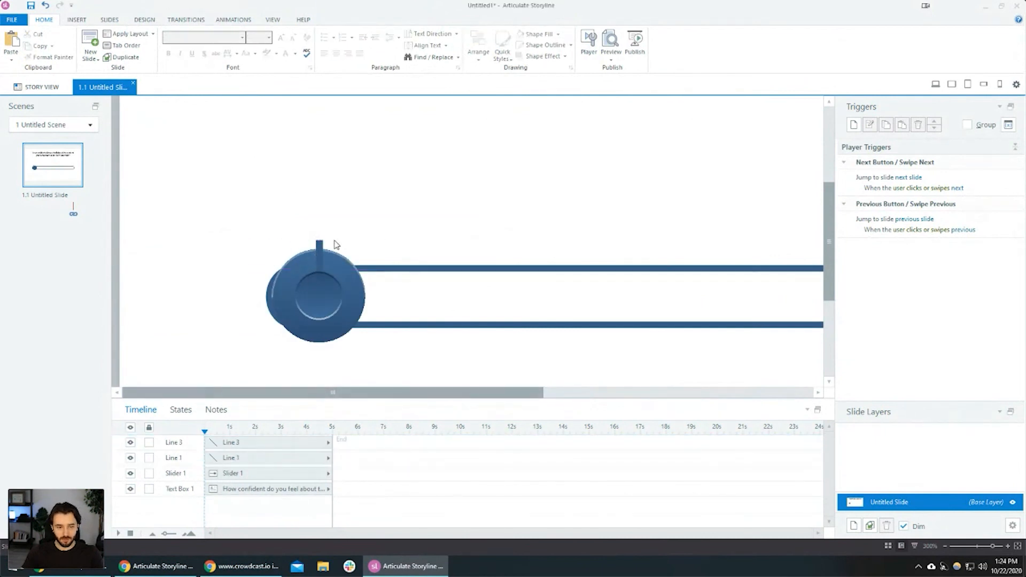
scroll(321, 289, "up", 1)
left_click_drag(394, 394, 206, 394)
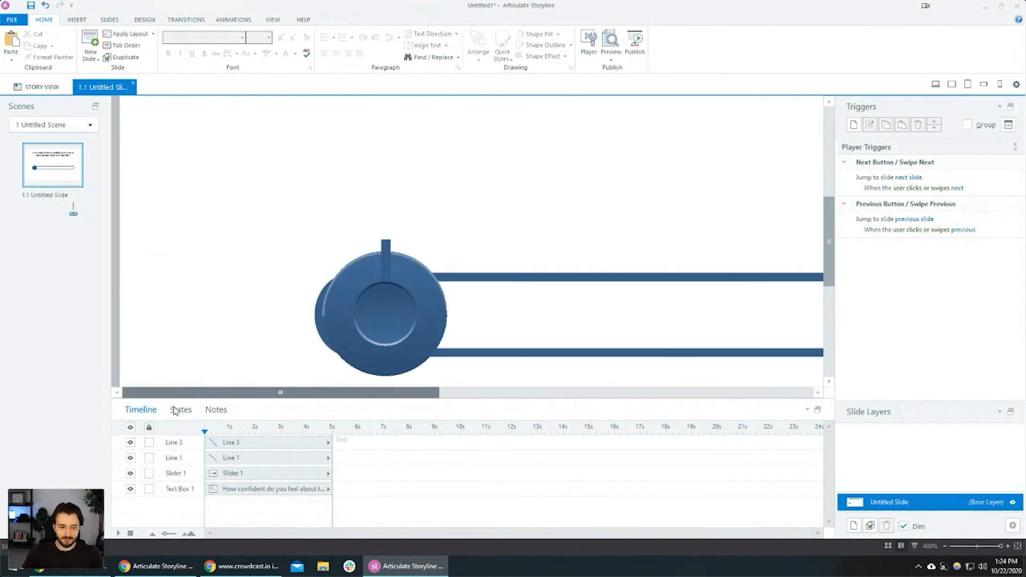
left_click(386, 244)
key("Escape")
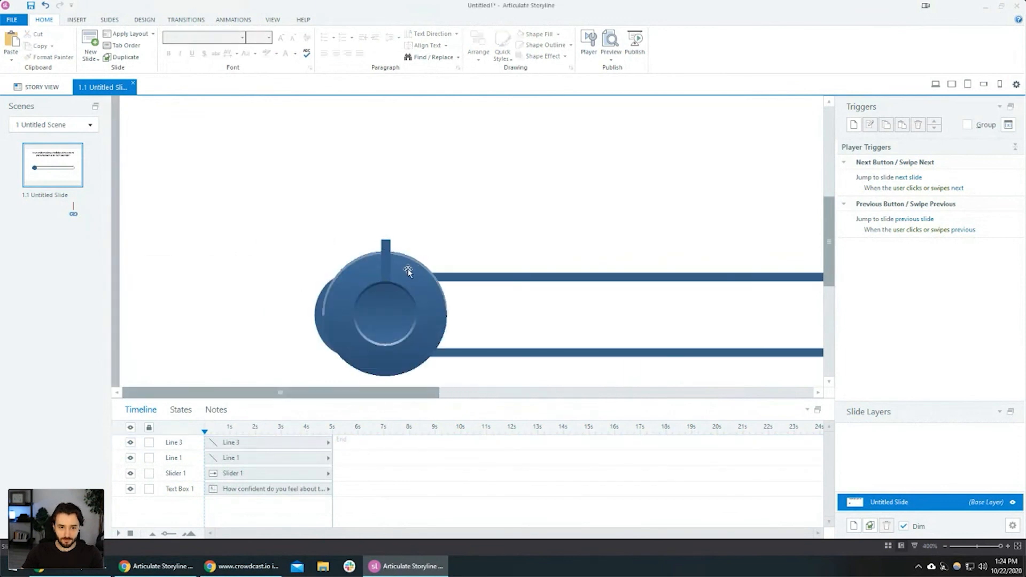
Shift the tick line at the track's right end inward to about X 609 px
scroll(479, 296, "down", 2)
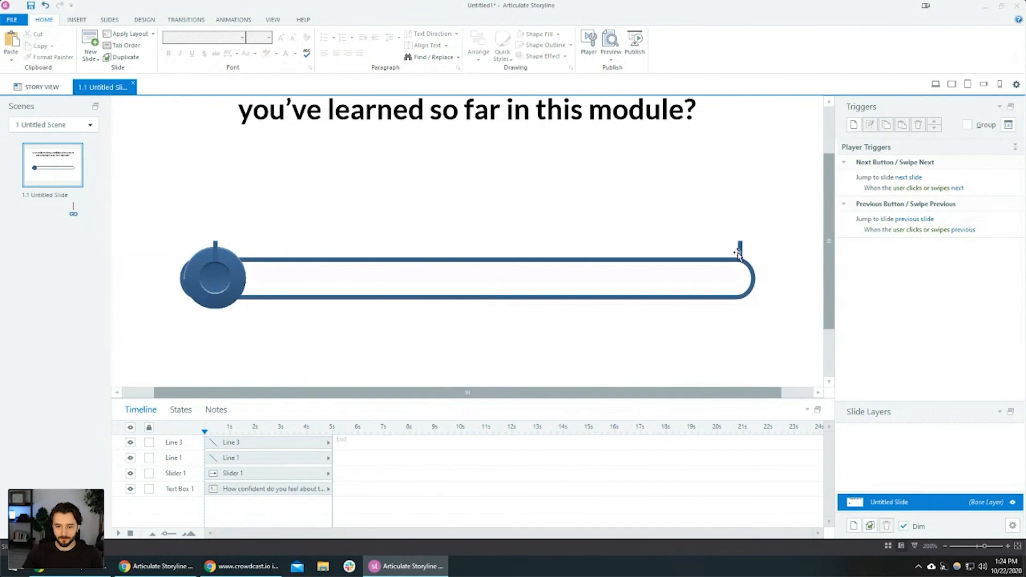
left_click_drag(738, 253, 732, 254)
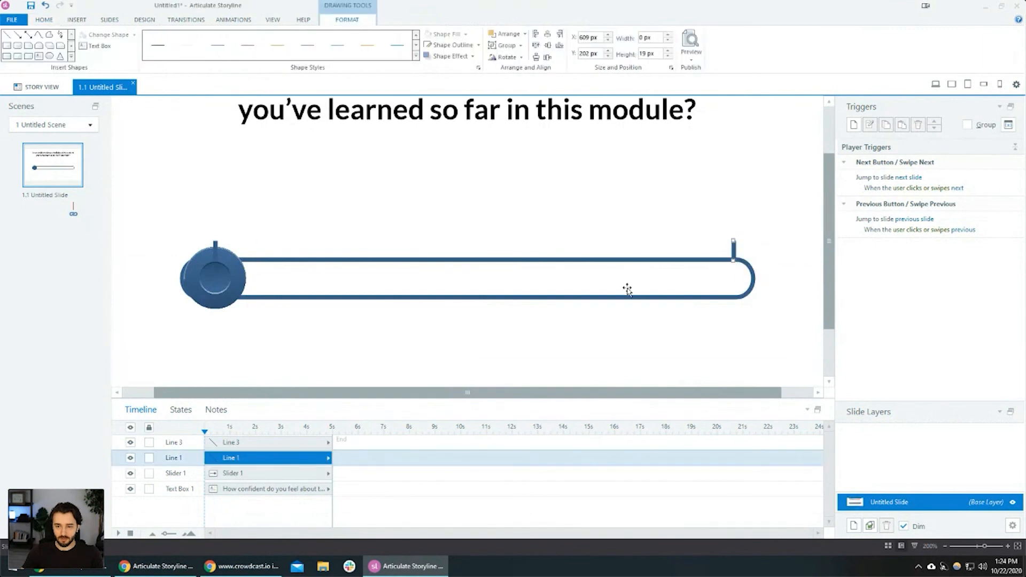
Set the slider's initial value to 10 so the thumb sits at the track's right end
left_click(627, 290)
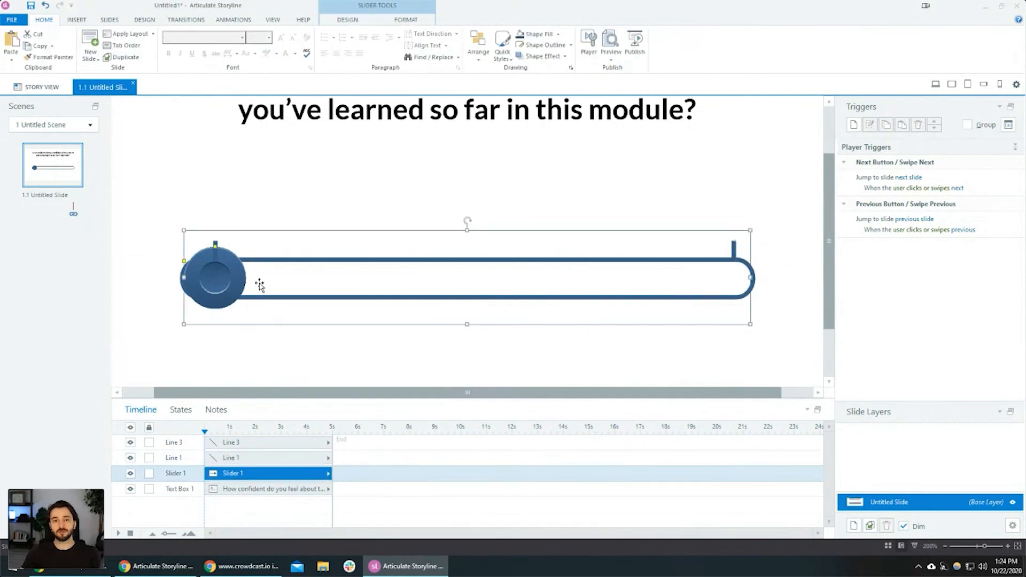
left_click(363, 20)
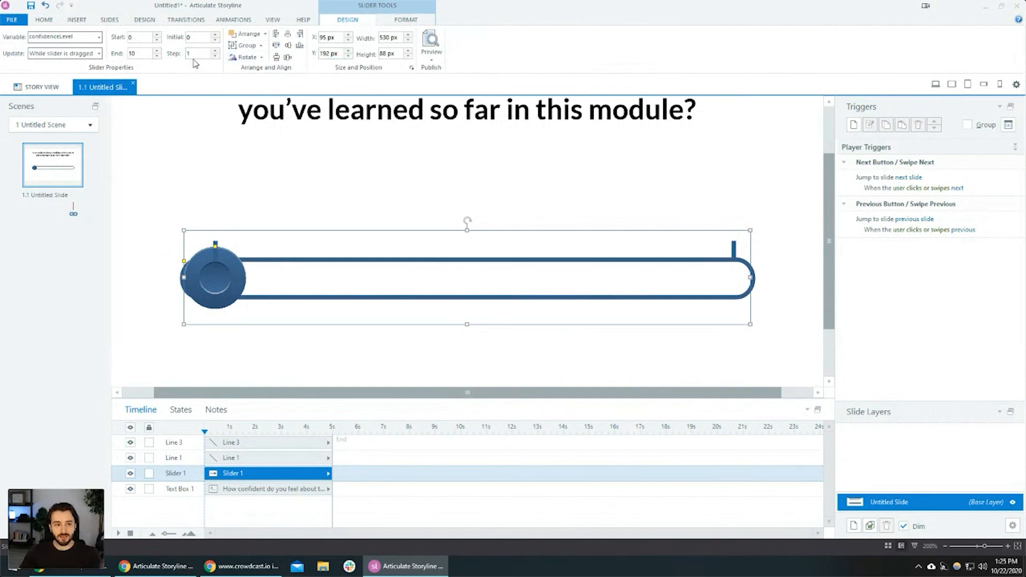
left_click(202, 38)
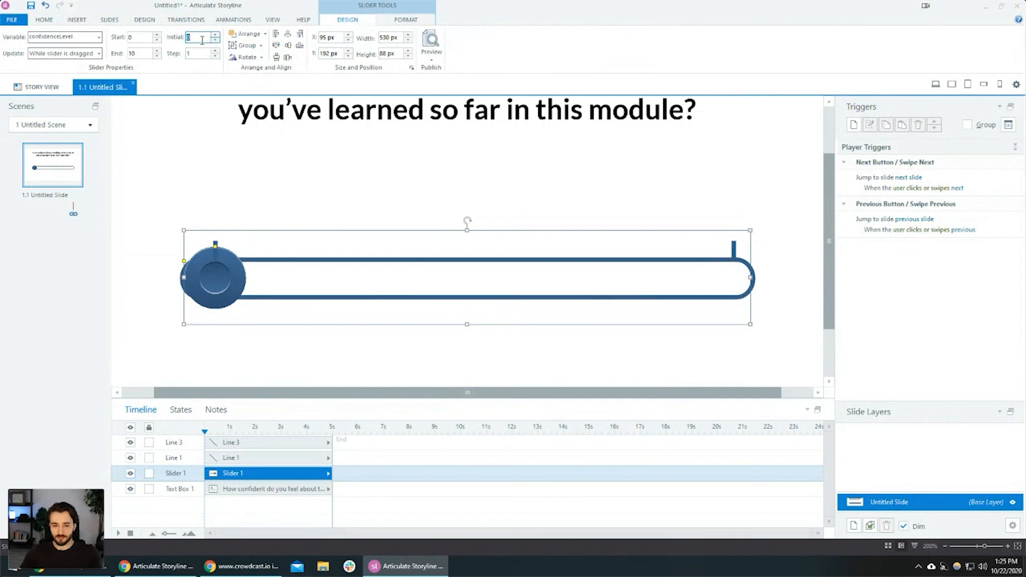
key("Tab")
Move the right-end tick line inward so it lines up with the centre of the slider thumb
scroll(759, 344, "up", 2)
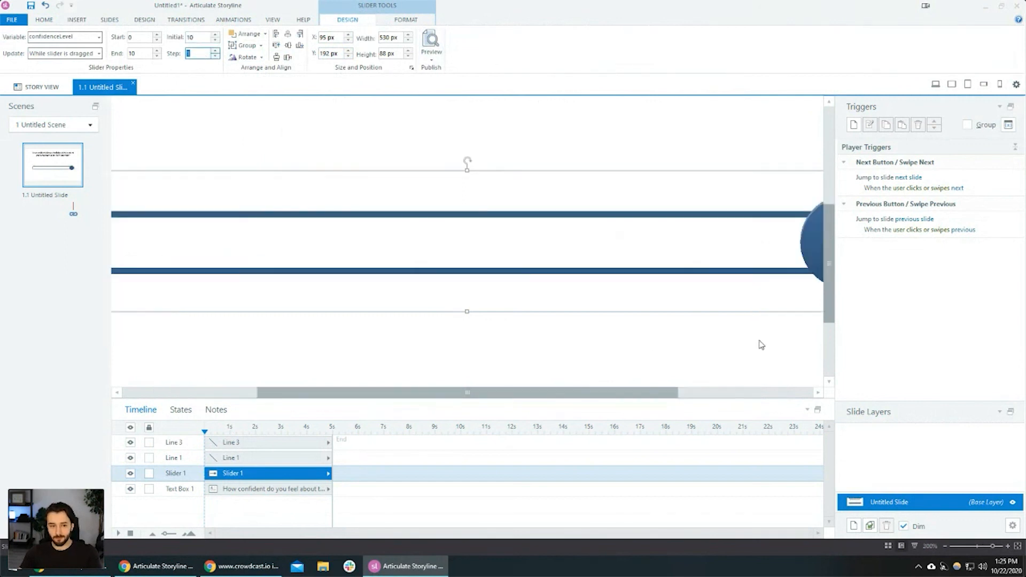
left_click_drag(619, 394, 782, 394)
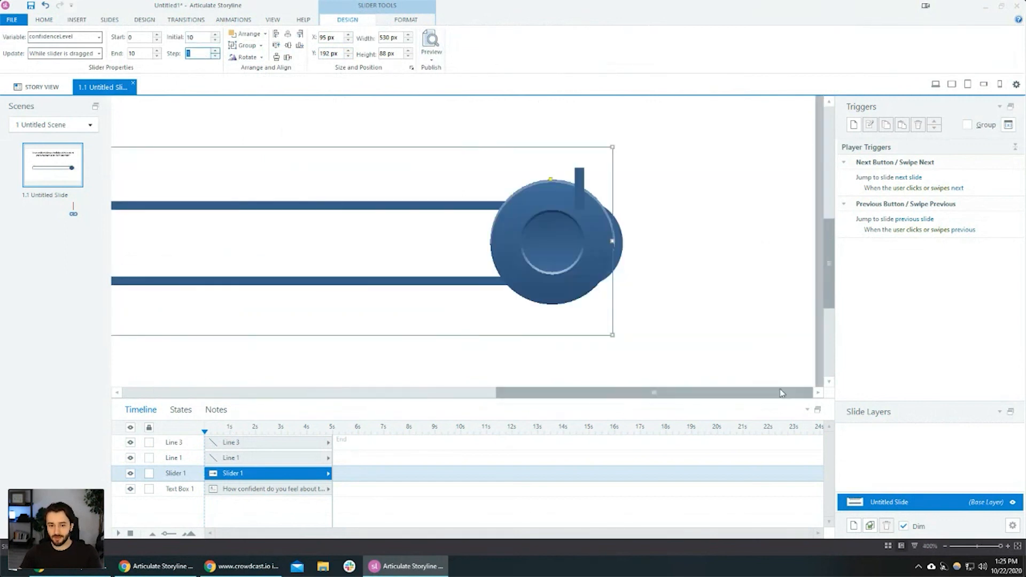
left_click(581, 170)
left_click_drag(557, 175, 558, 178)
left_click(701, 362)
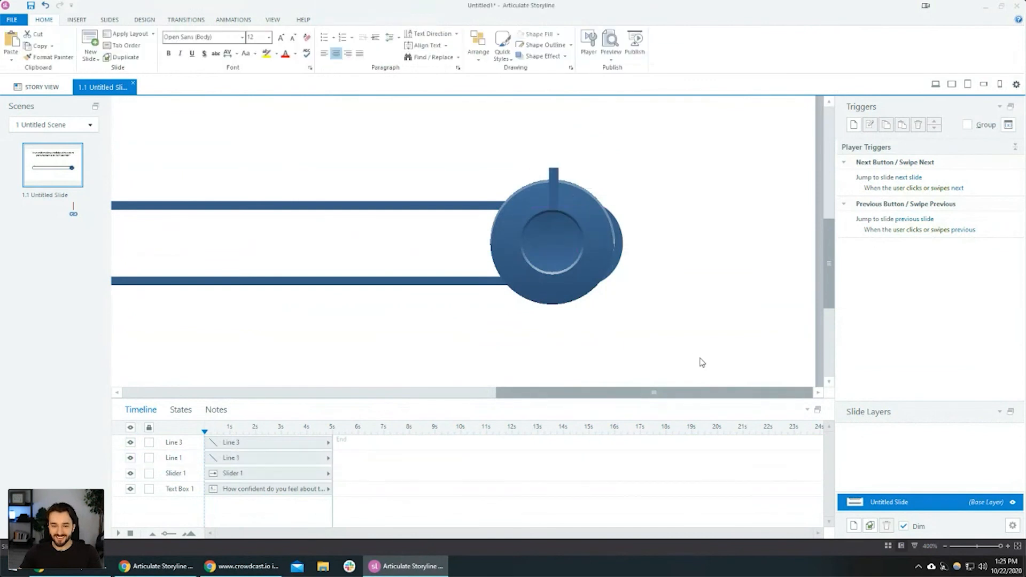
Move the slider above both tick lines in the timeline's stacking order so its thumb sits in front of them
left_click(236, 473)
left_click_drag(236, 473, 236, 442)
left_click(672, 319)
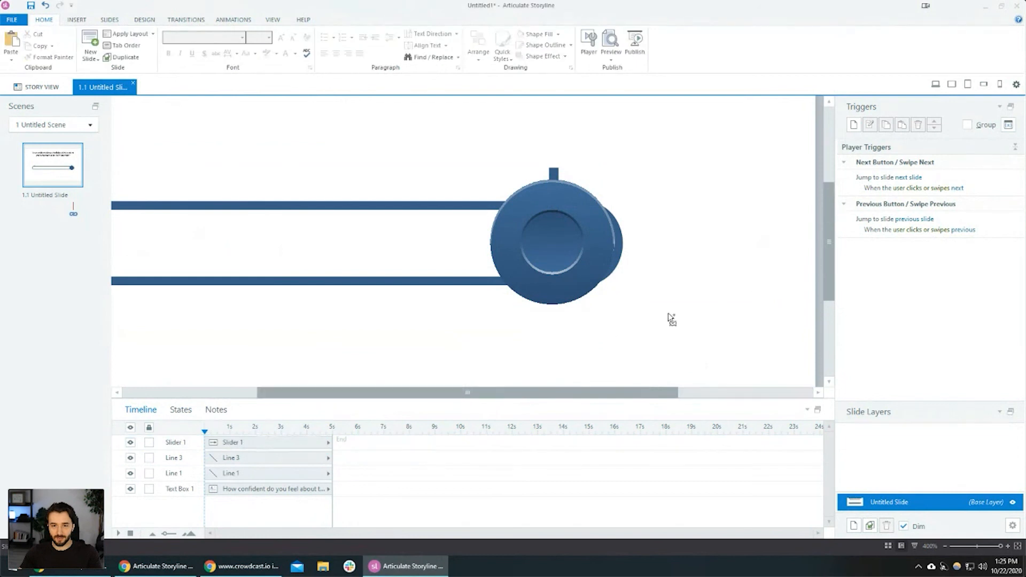
scroll(672, 320, "down", 2)
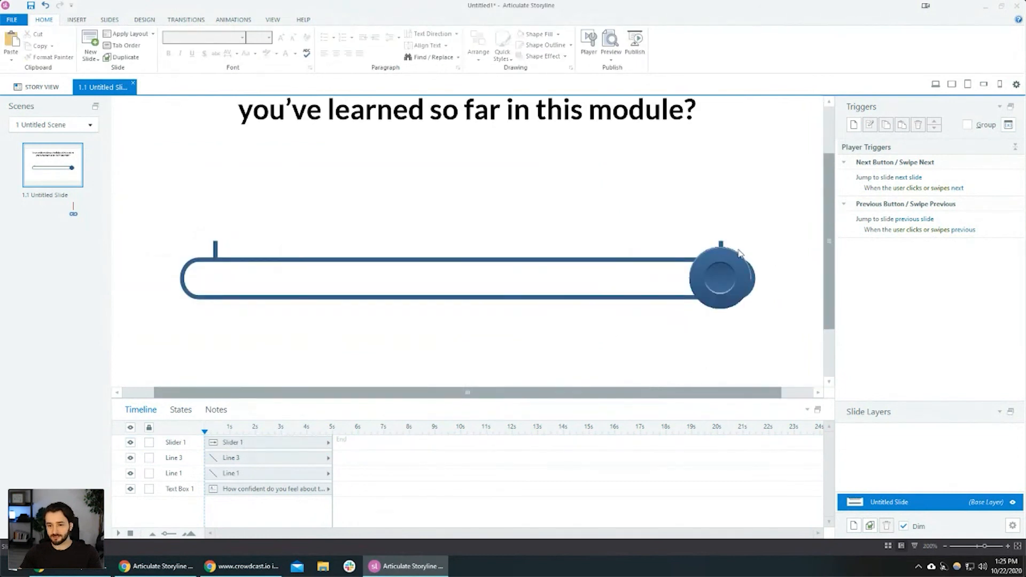
left_click(614, 284)
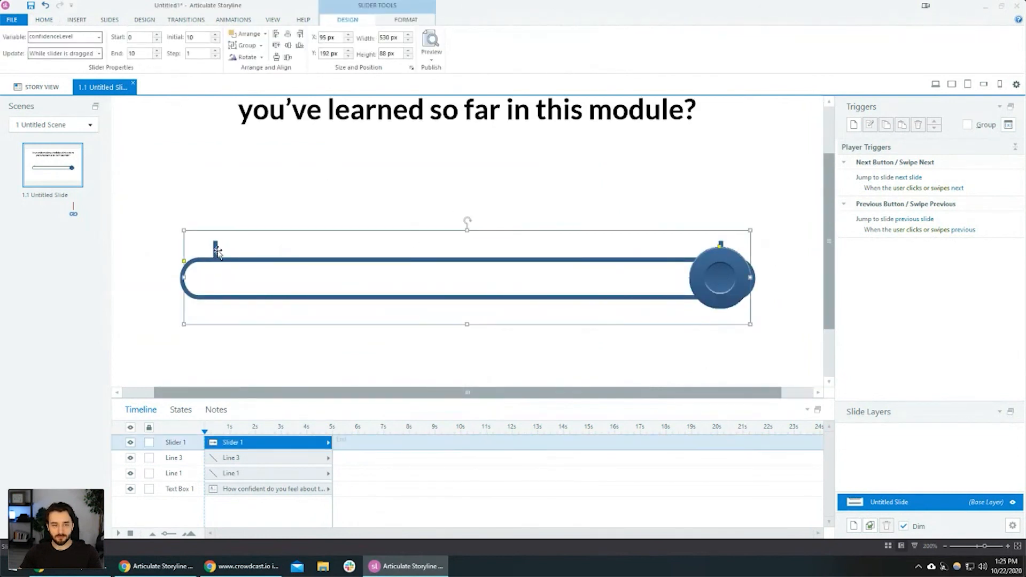
Duplicate the tick line at the track's left end and select the copy together with the original
left_click(216, 250)
key("ctrl+d")
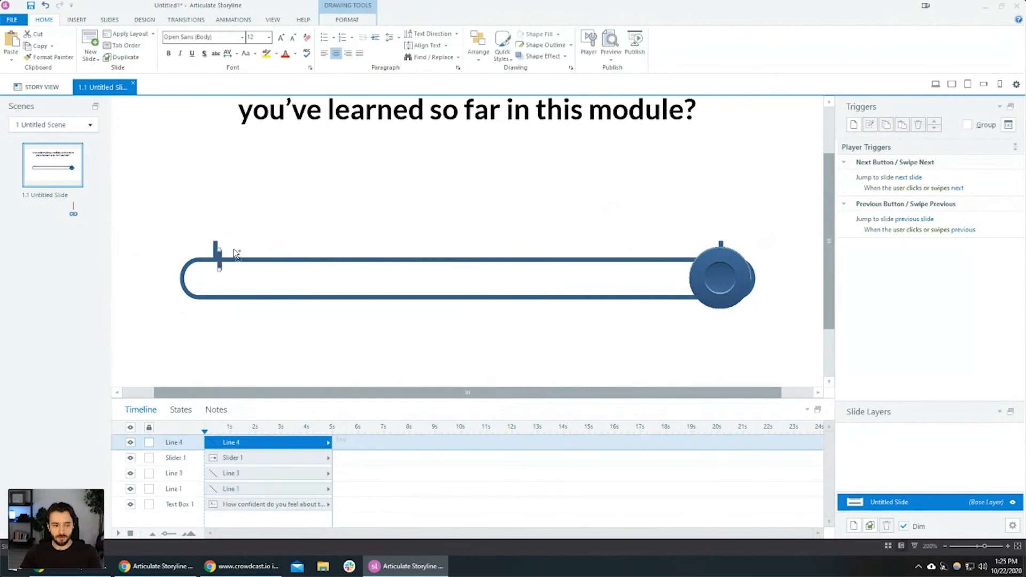
scroll(235, 252, "up", 2)
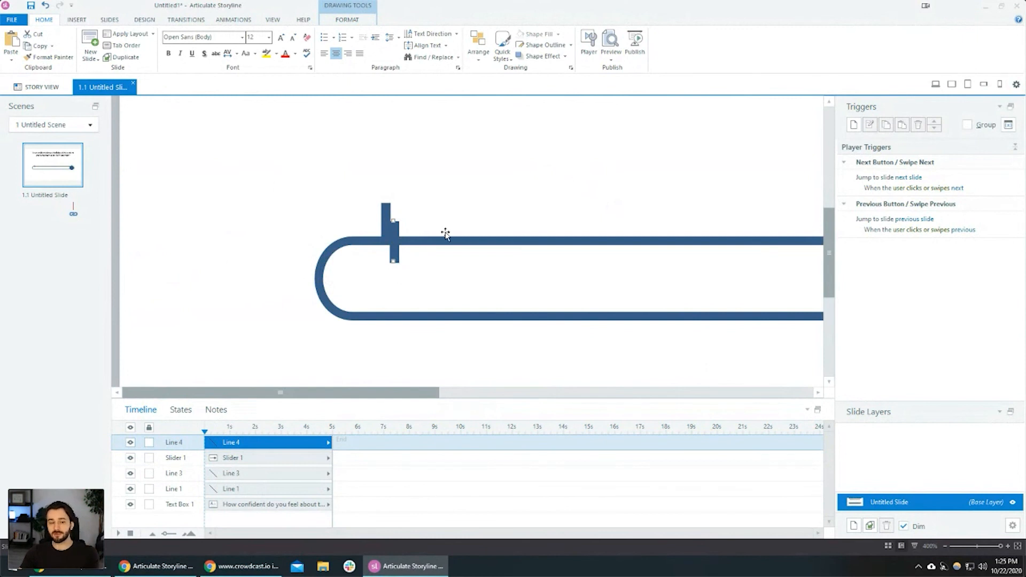
scroll(430, 251, "down", 1)
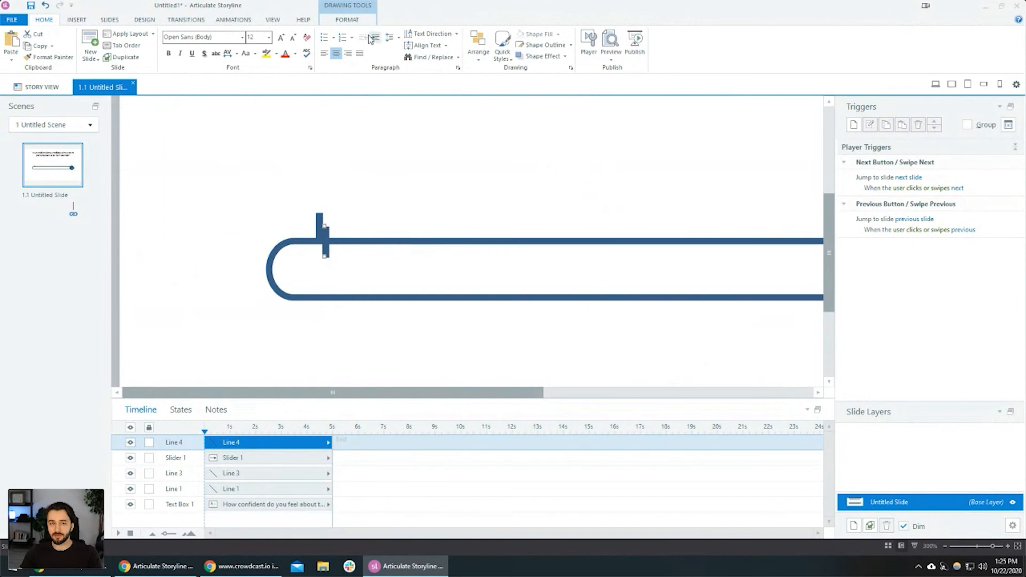
left_click(346, 19)
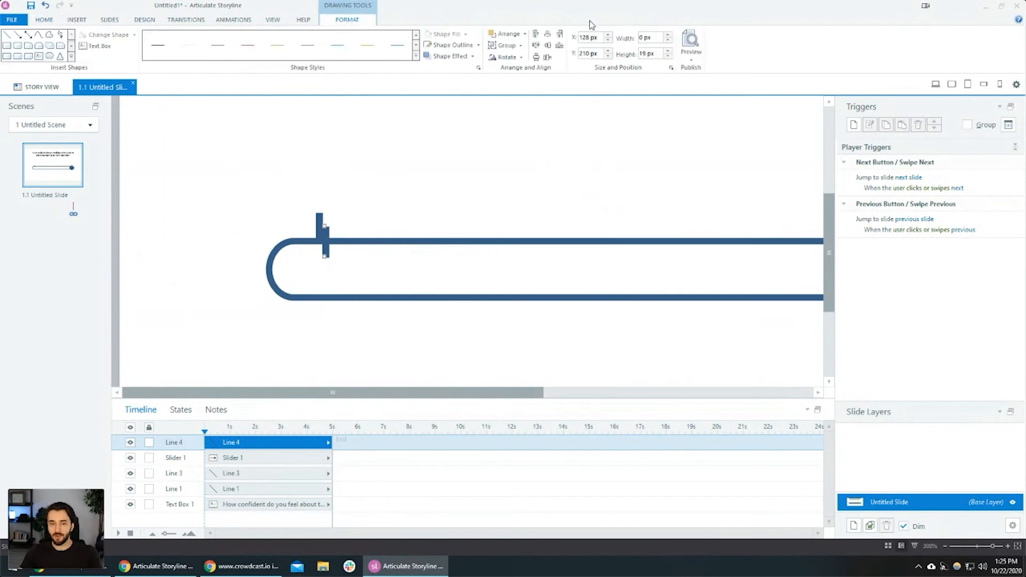
left_click(318, 213, "shift")
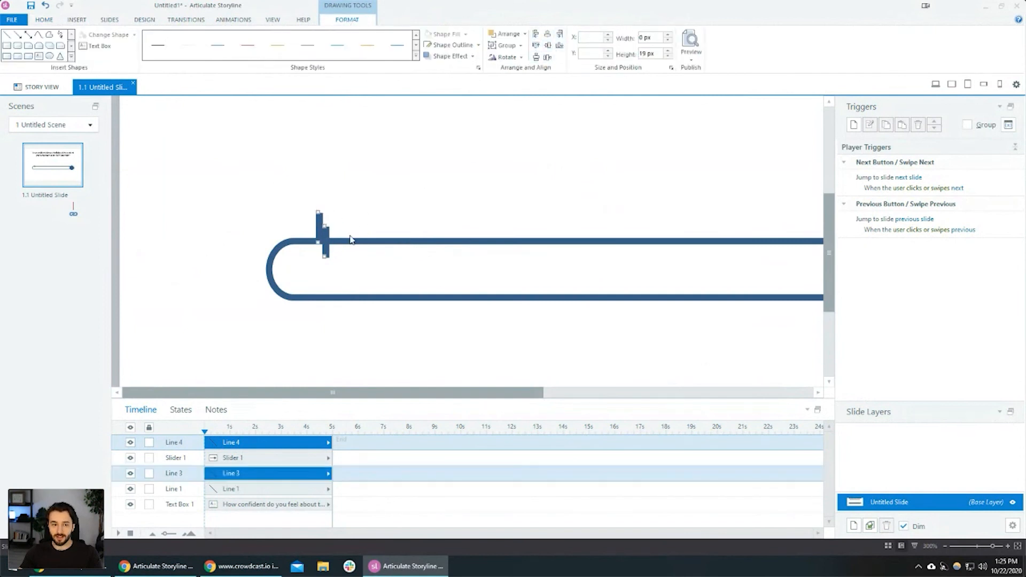
scroll(342, 230, "up", 1)
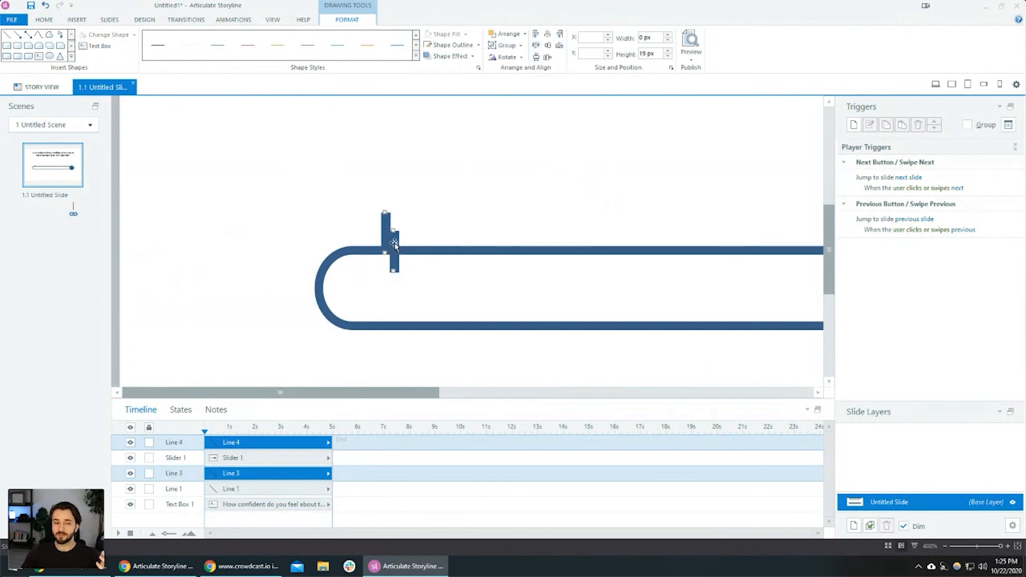
Try aligning the two tick lines by their top edges and by their bottom edges, undoing each alignment
left_click(537, 46)
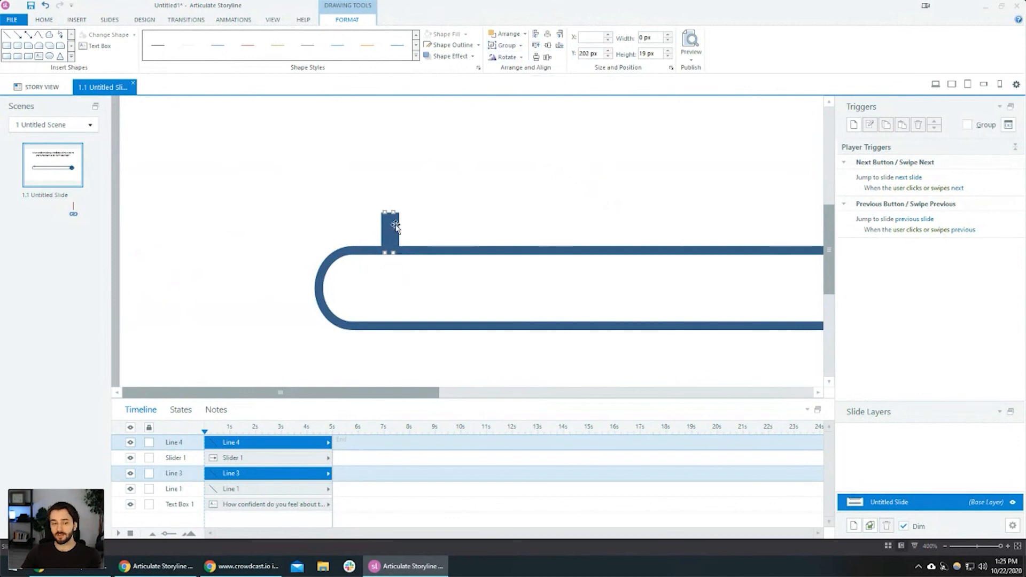
key("ctrl+z")
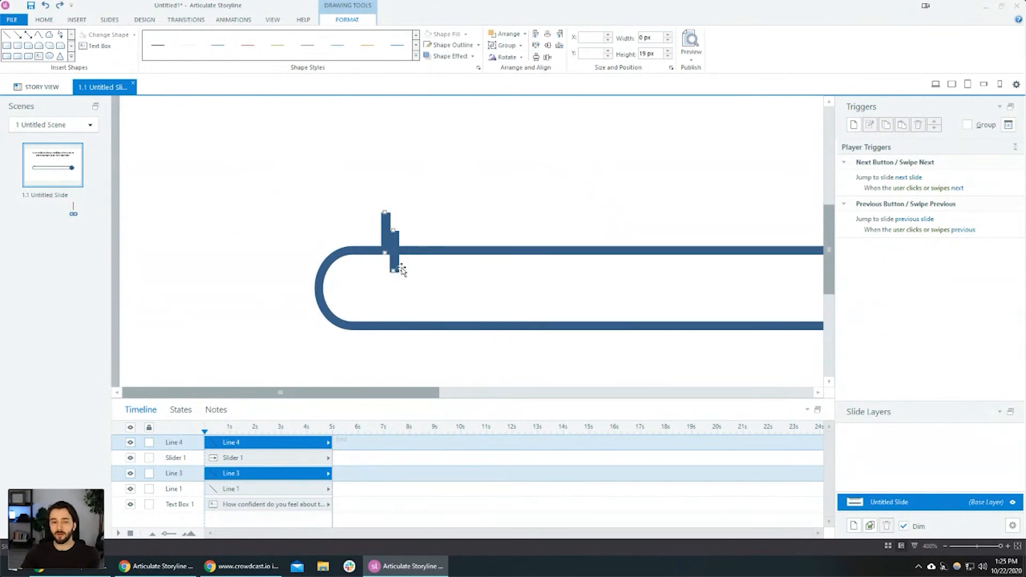
left_click(559, 47)
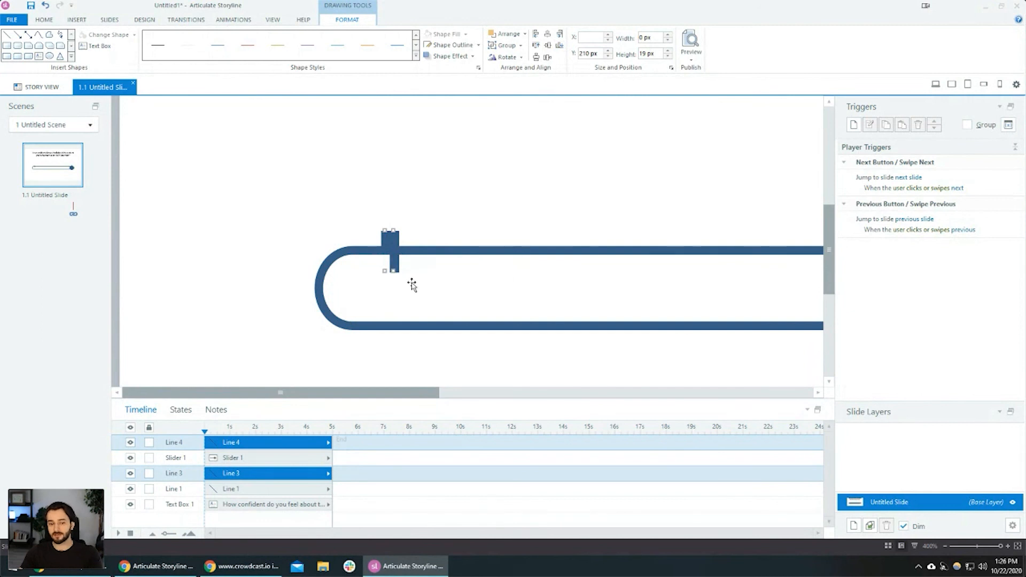
key("ctrl+z")
Align the duplicate tick line's top with the original and centre the duplicate horizontally on the slide
left_click(536, 46)
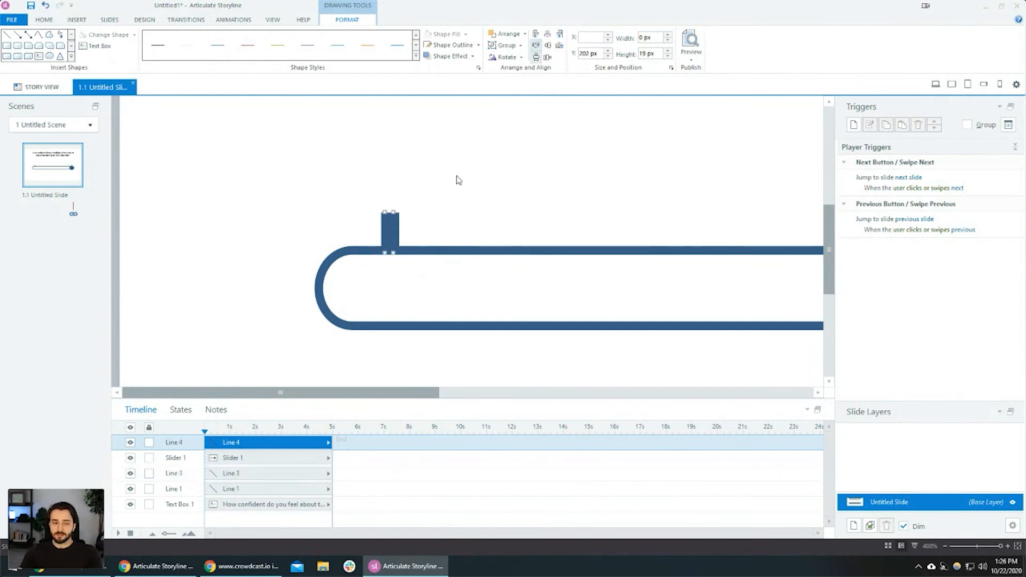
left_click(444, 207)
left_click(401, 222)
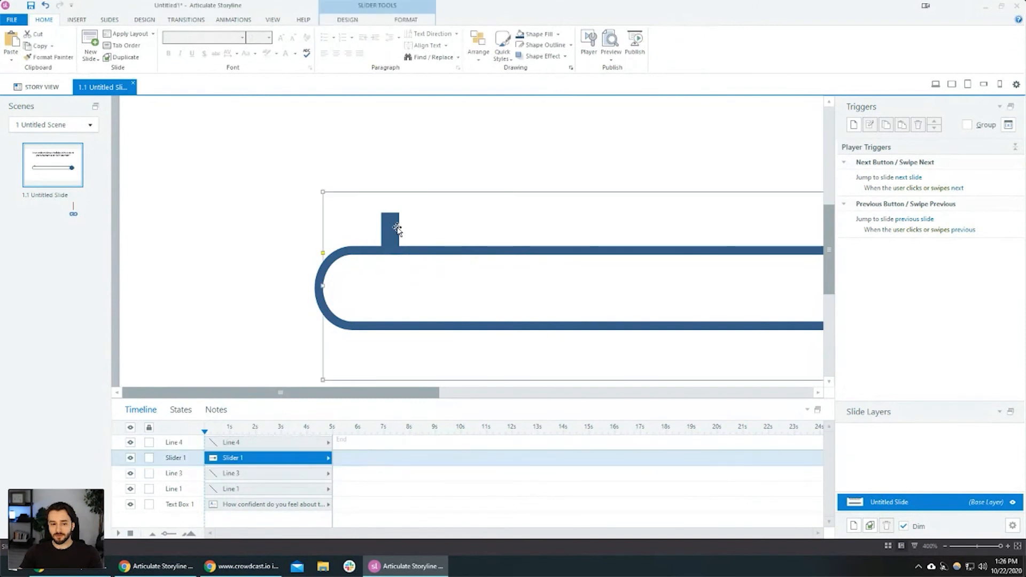
left_click(396, 230)
left_click(353, 21)
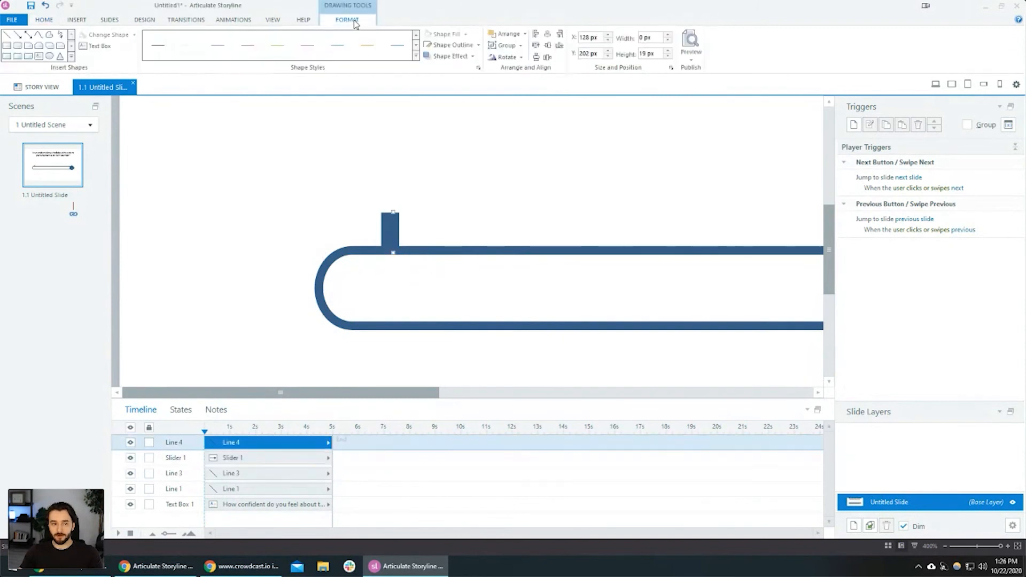
left_click(548, 34)
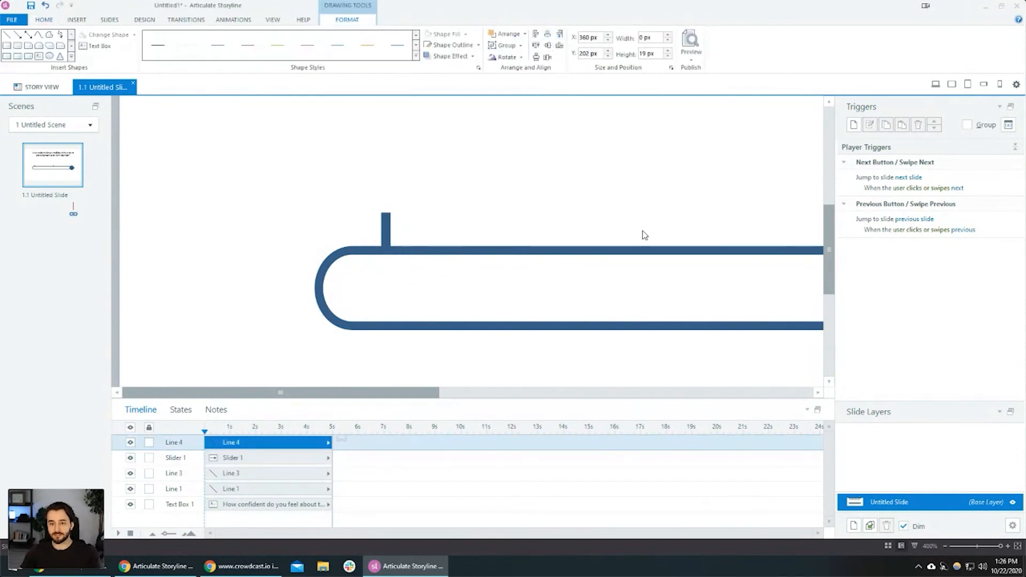
Set the slider's initial value to 5 and check the thumb's alignment with the middle tick line
scroll(645, 245, "down", 2)
left_click(717, 262)
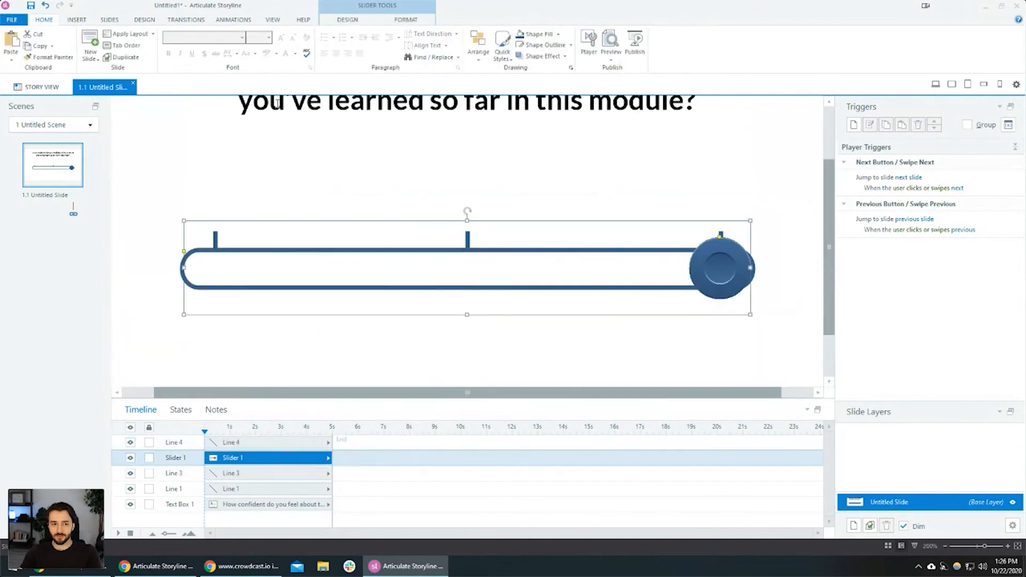
left_click(412, 19)
left_click(367, 20)
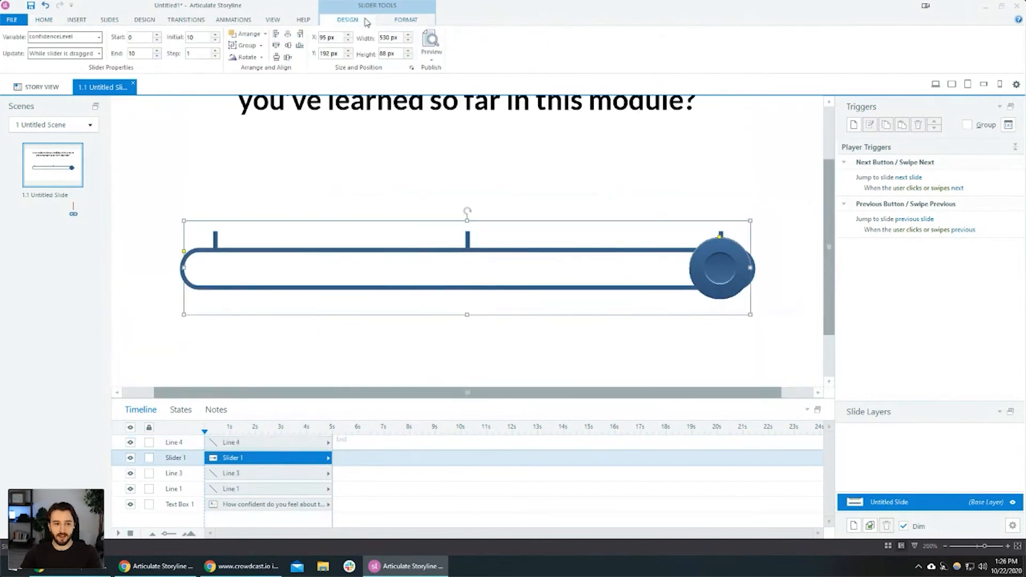
double_click(190, 37)
type("5")
left_click(608, 179)
scroll(468, 227, "up", 2)
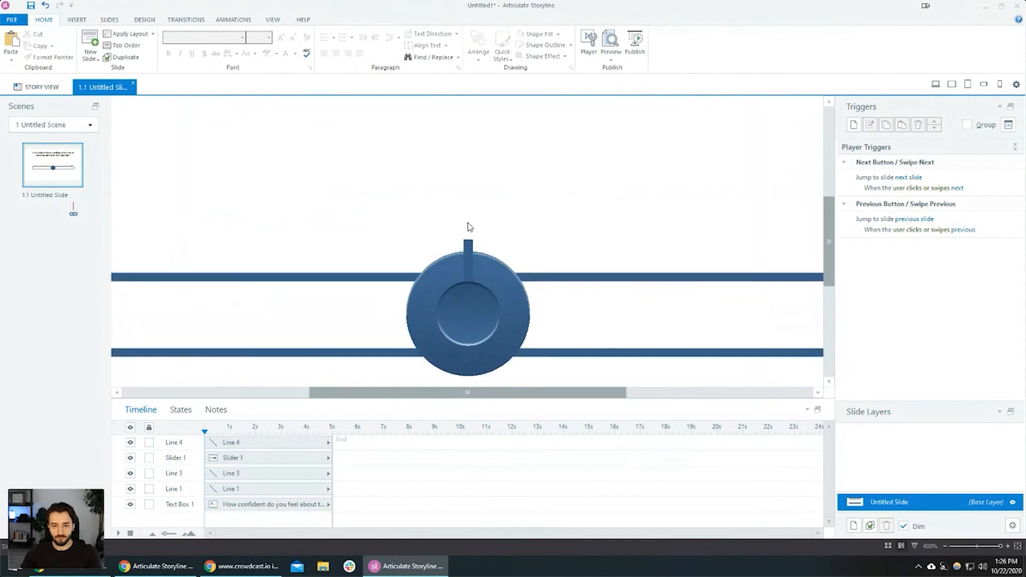
scroll(496, 266, "down", 2)
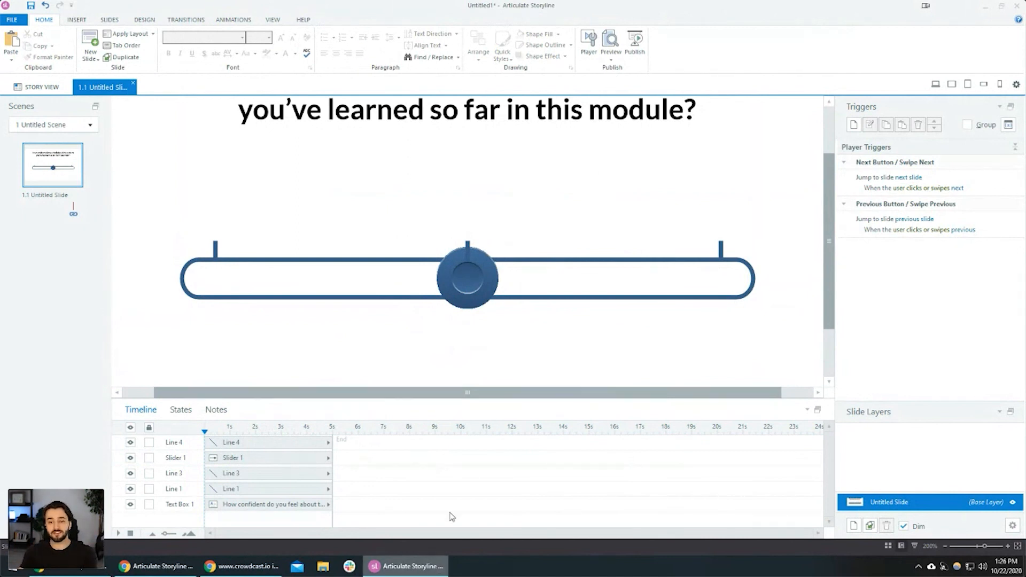
Duplicate the middle tick line seven times
scroll(236, 273, "up", 1)
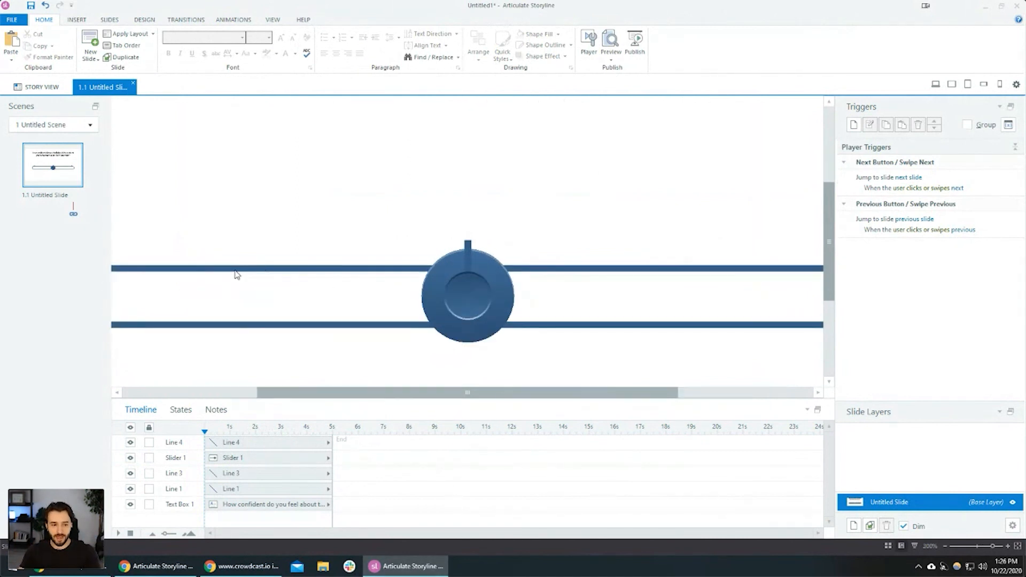
scroll(237, 274, "down", 1)
left_click(216, 251)
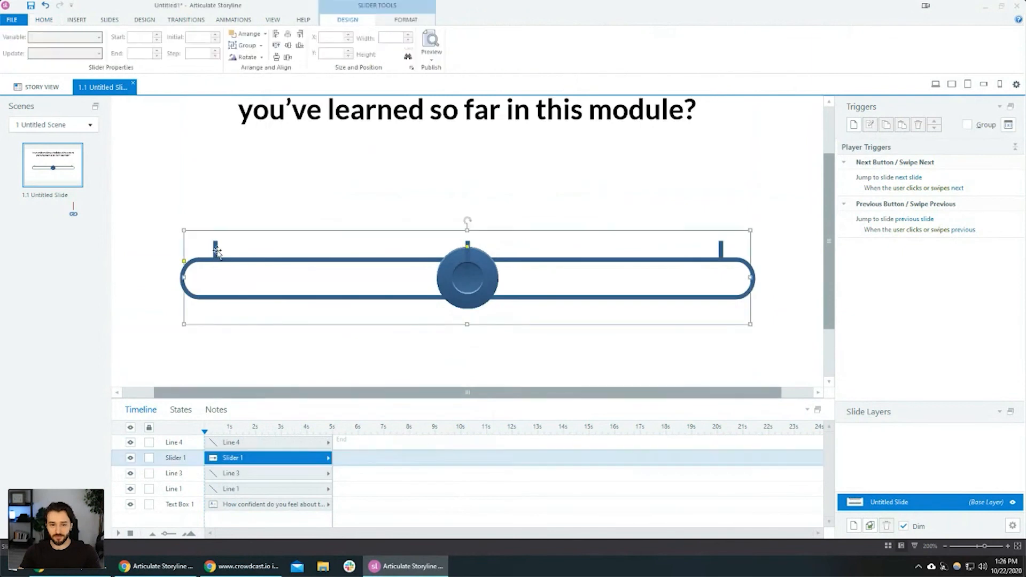
left_click(275, 441)
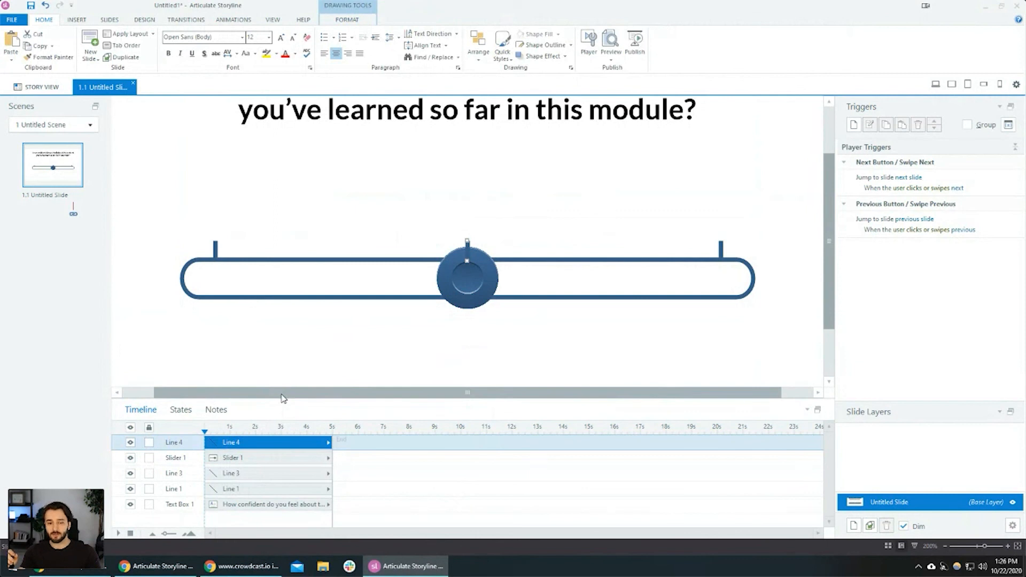
key("ctrl+d")
key("ctrl+d")
key("ctrl+d")
key("ctrl+d")
key("ctrl+d")
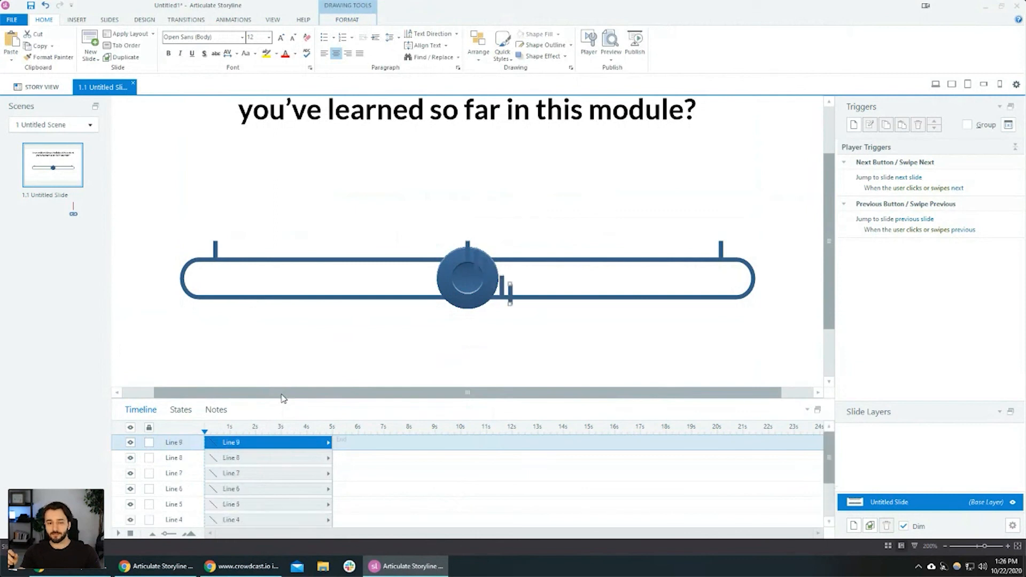
key("ctrl+d")
key("ctrl+d")
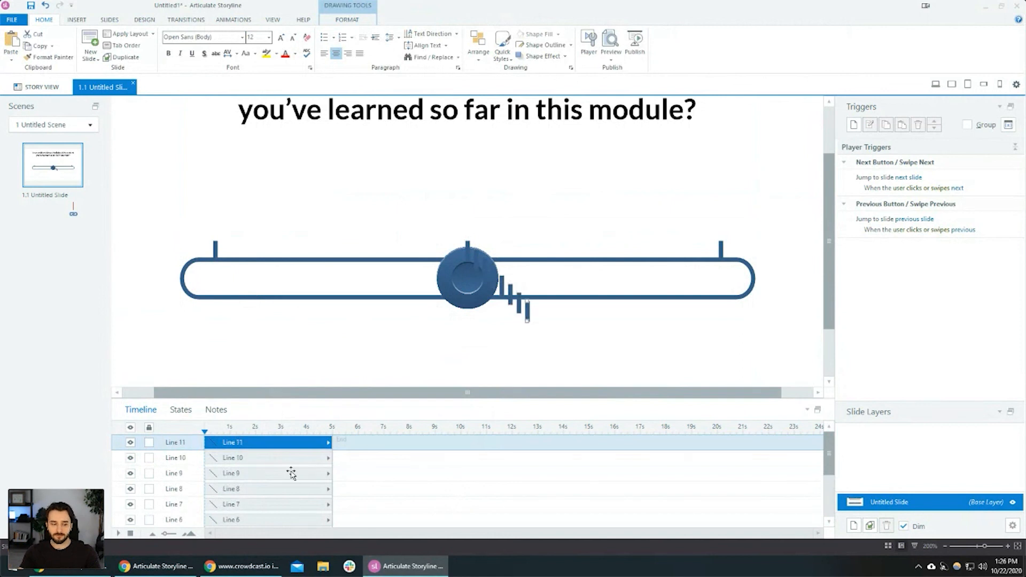
Enlarge the timeline to list all objects and try selecting the range from Line 11 to Line 4
left_click_drag(326, 401, 332, 324)
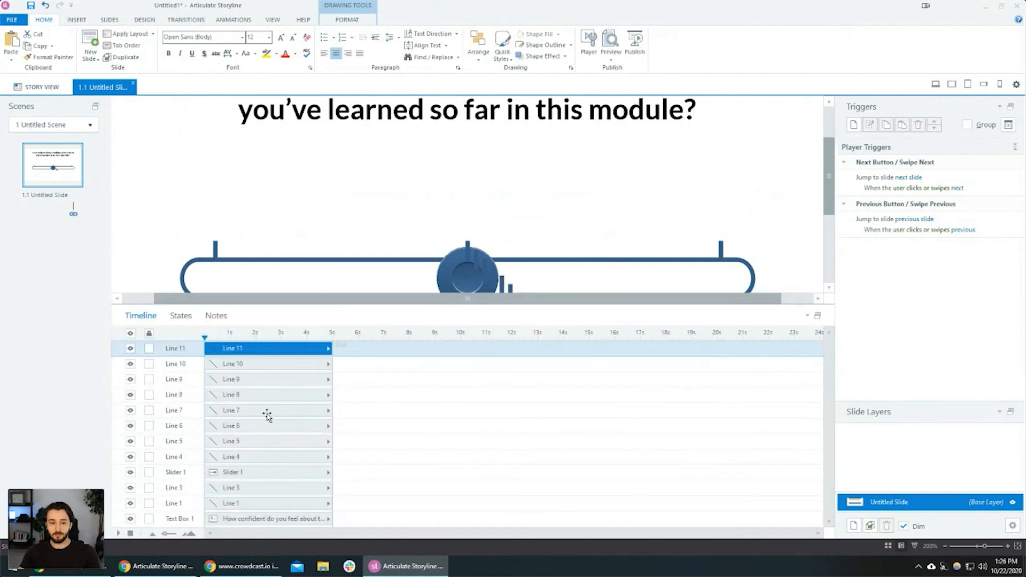
left_click(247, 458, "shift")
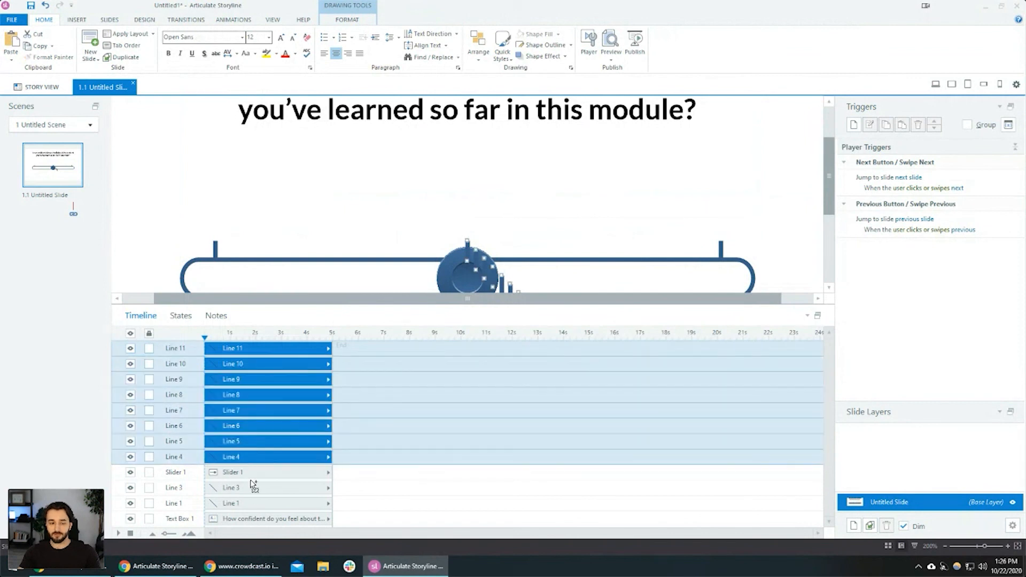
left_click(292, 176)
left_click(269, 352)
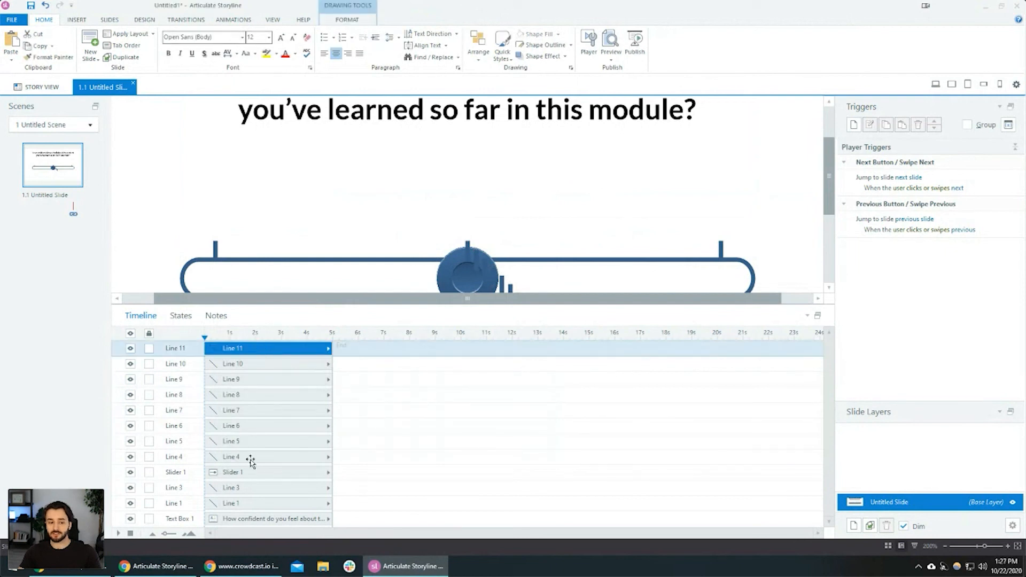
left_click(251, 459, "shift")
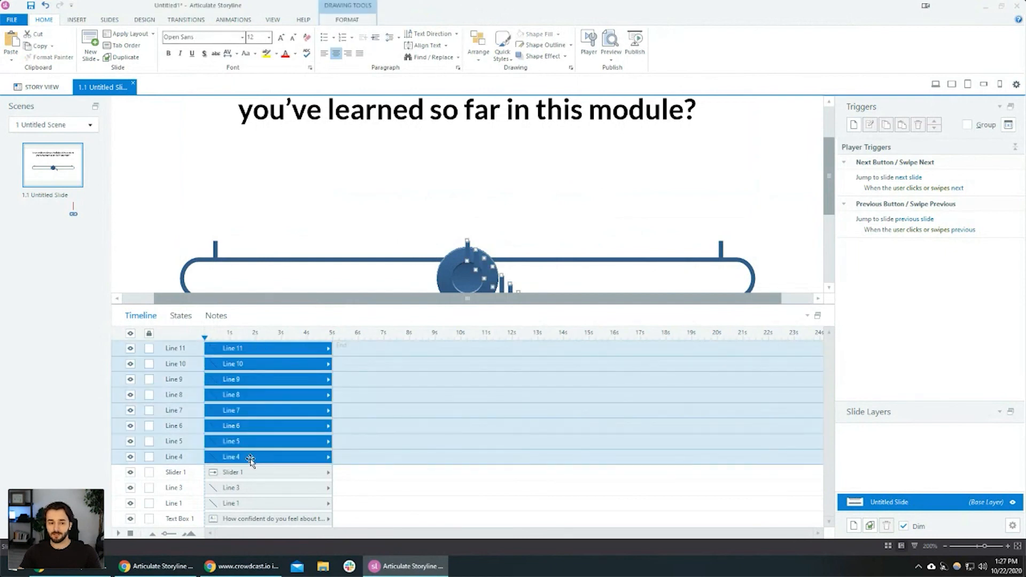
left_click(277, 208)
Try adding Line 5 and Line 4 individually to a selection of Line 11, remove Line 5, and clear the selection
left_click(260, 350)
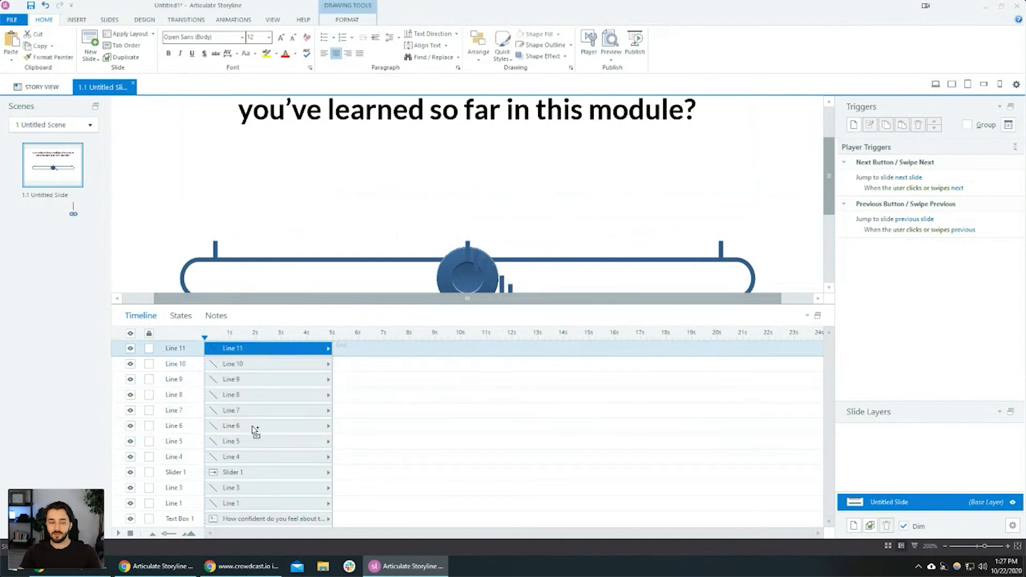
left_click(247, 440, "ctrl")
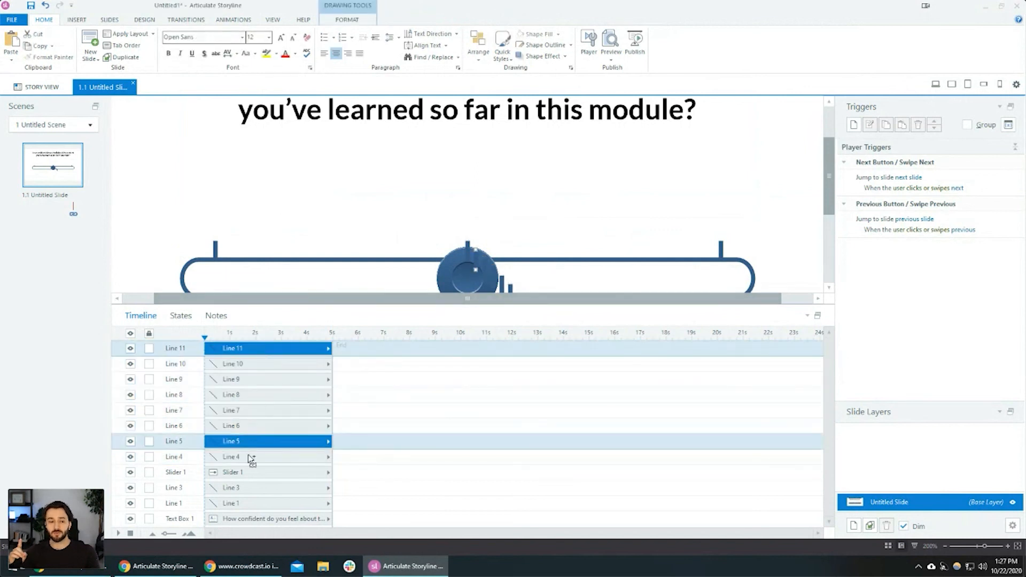
left_click(249, 458, "ctrl")
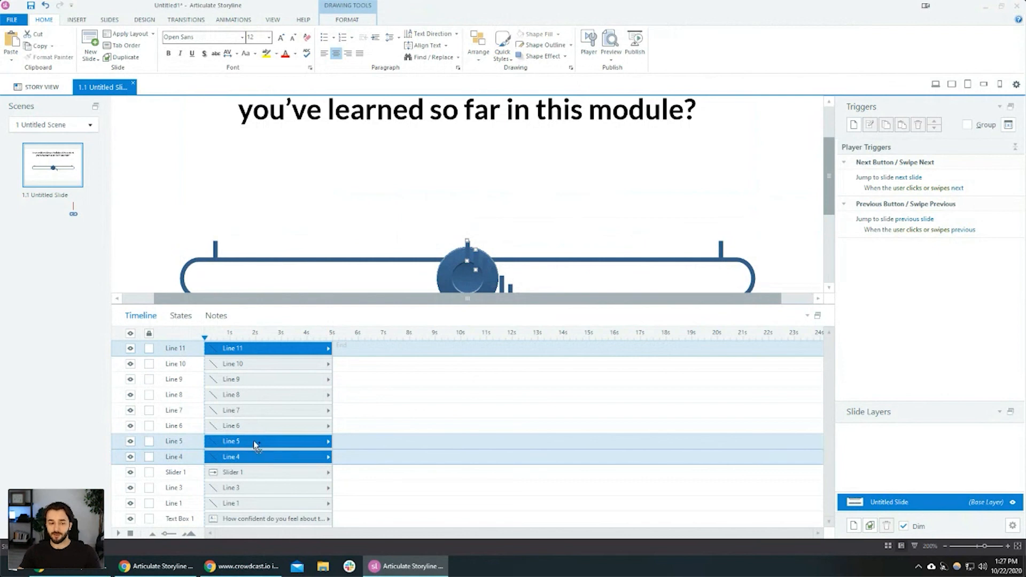
left_click(241, 442, "ctrl")
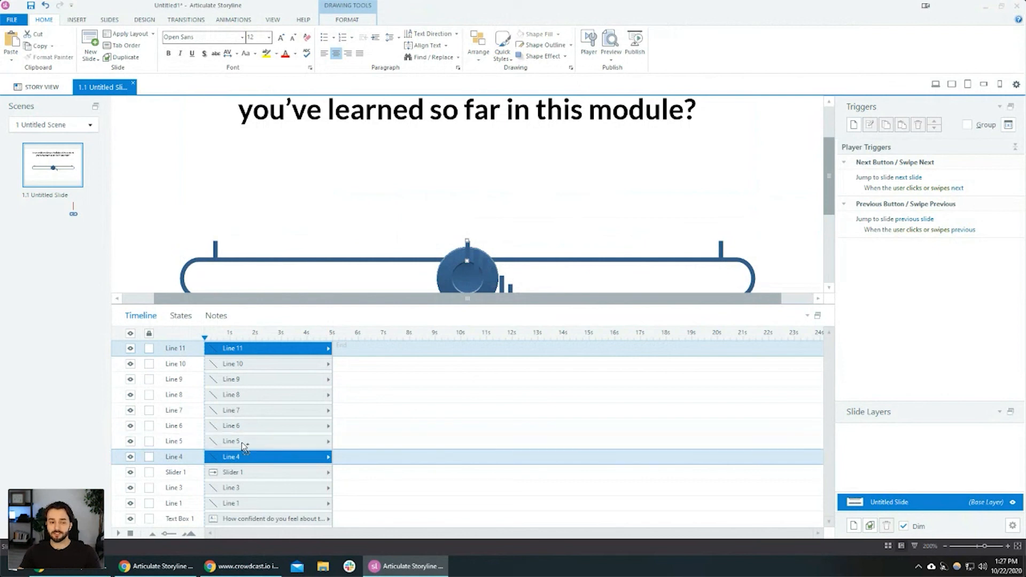
left_click(183, 226)
Select all tick lines from Line 11 down to Line 1, leaving Slider 1 out of the selection
left_click(245, 349)
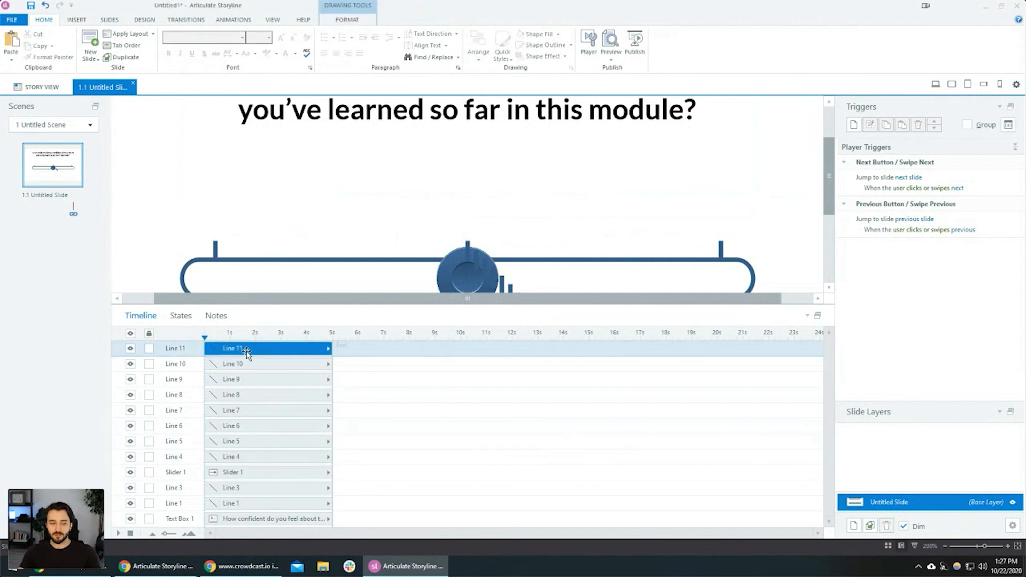
left_click(247, 505, "shift")
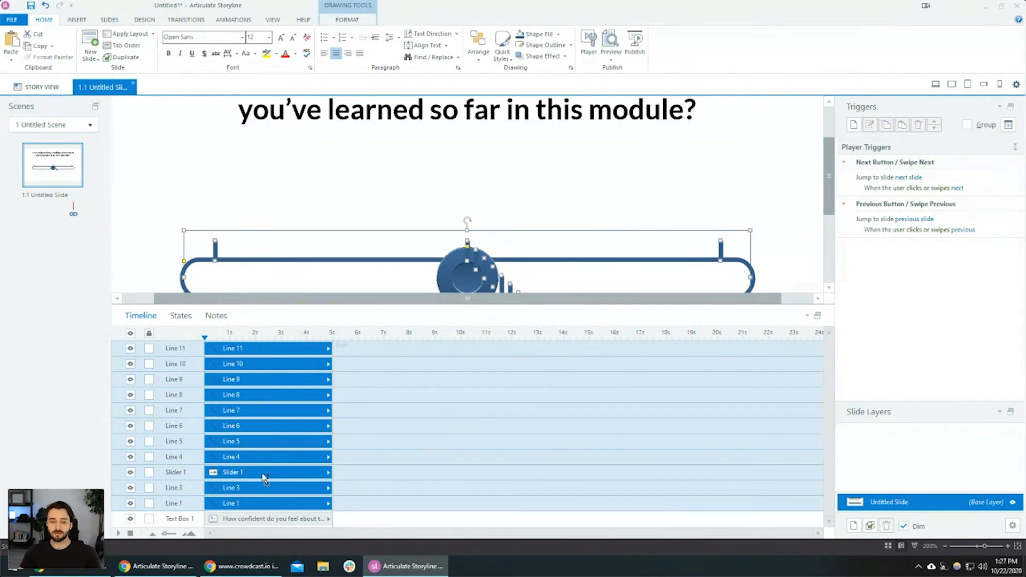
left_click(264, 478, "ctrl")
scroll(585, 262, "down", 2)
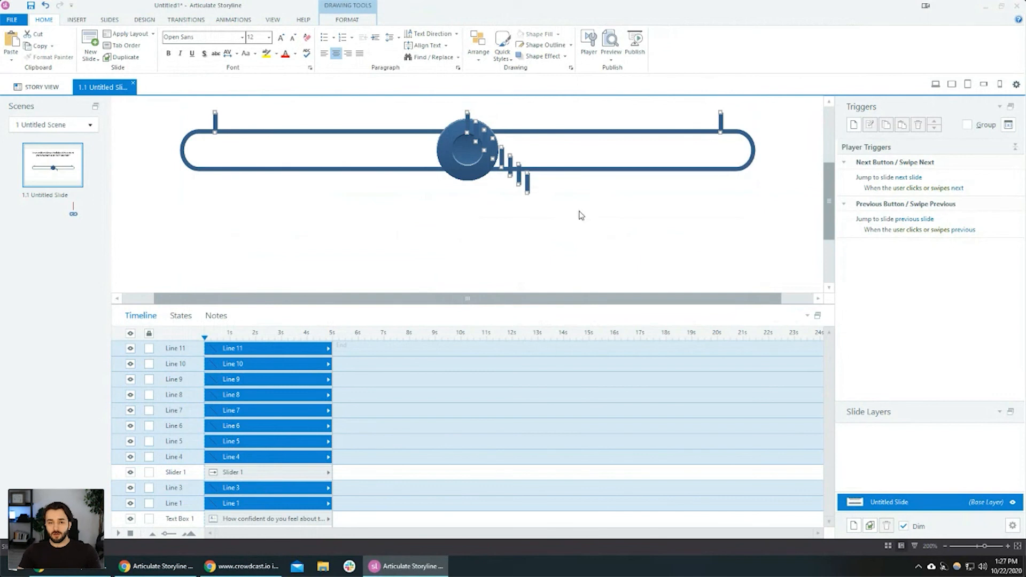
scroll(582, 215, "down", 1)
scroll(580, 214, "up", 2)
scroll(580, 214, "down", 2)
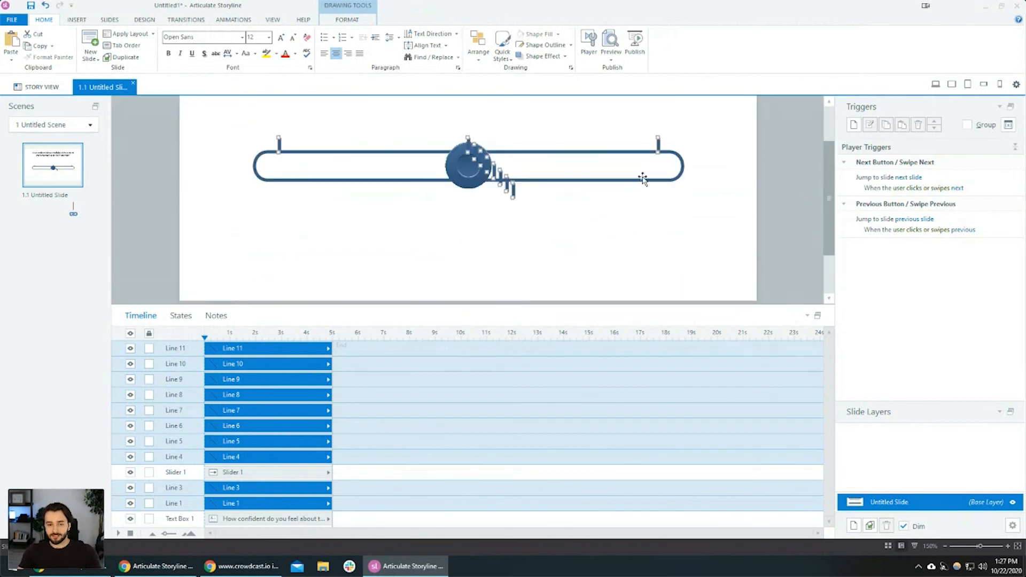
scroll(568, 185, "up", 1)
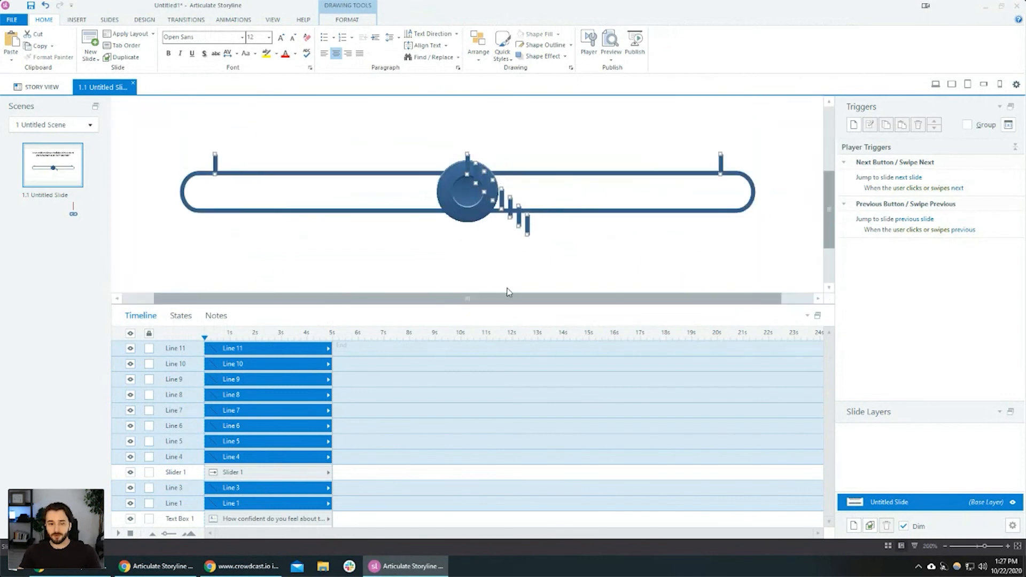
Shrink the timeline to give the slide more room and show the formatting options for the selected lines
left_click_drag(540, 306, 544, 372)
scroll(543, 282, "down", 1)
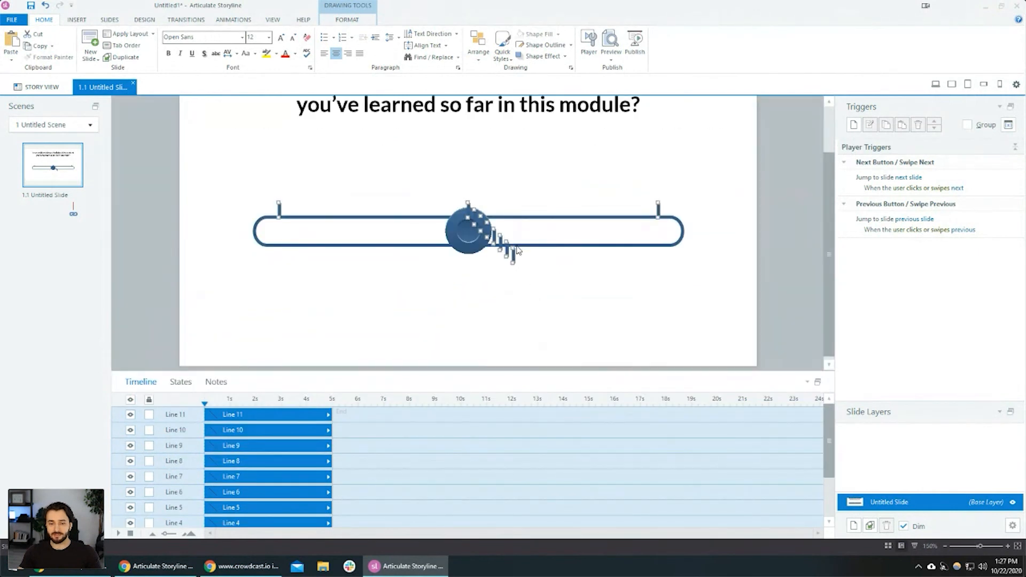
left_click(352, 22)
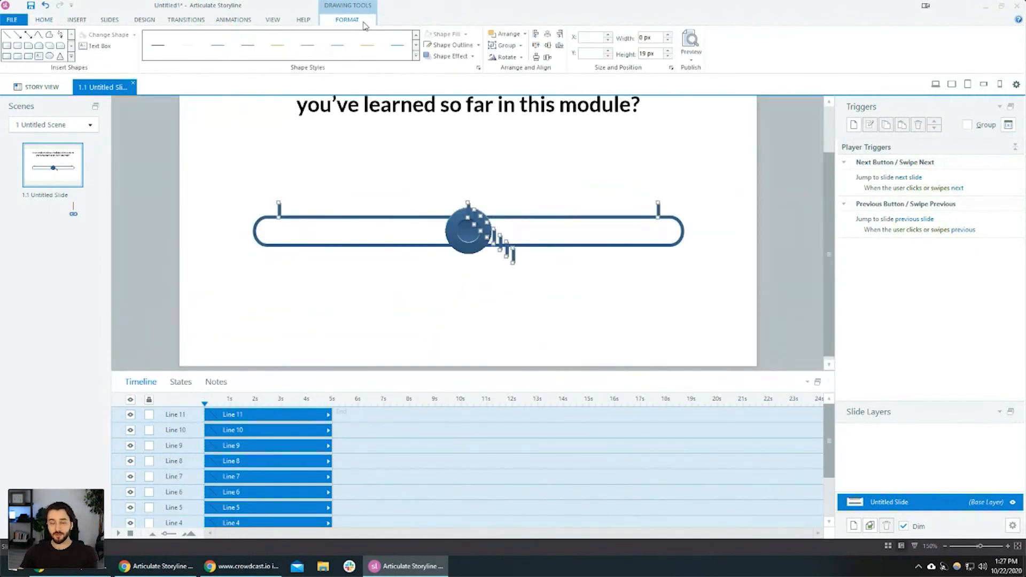
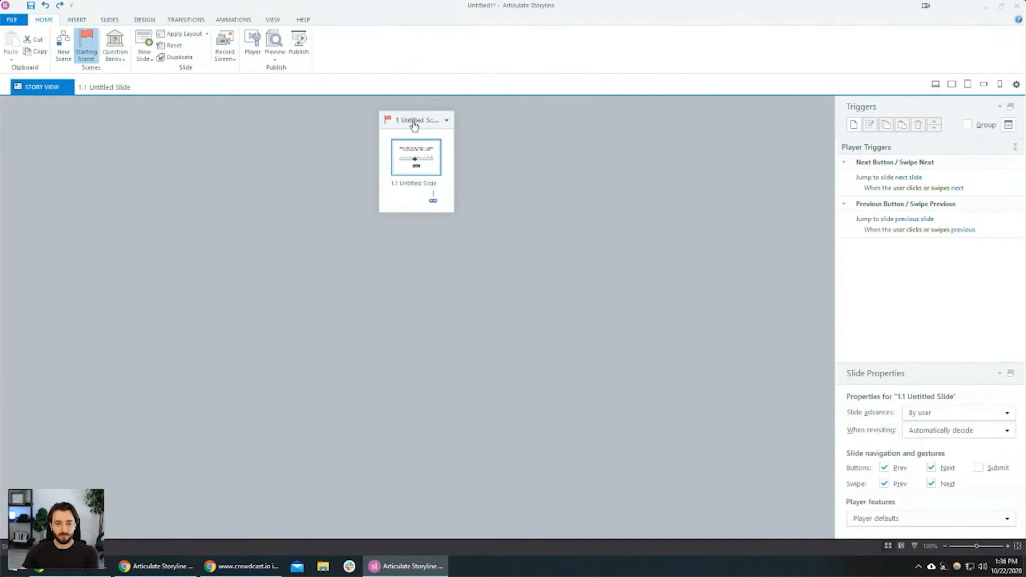
Rename the first scene as Confidence Level
left_click(420, 120)
type("Confidence Level")
key("Return")
Add a second scene and name it Feeling Confident
right_click(523, 241)
left_click(554, 259)
left_click(465, 121)
left_click(470, 122)
type("Feeling Confident")
key("Return")
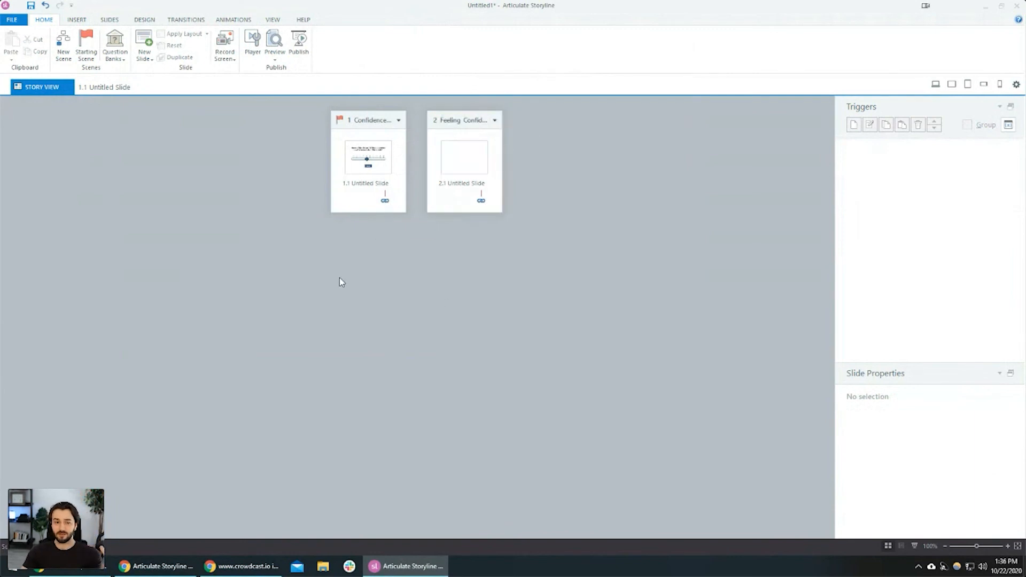
Add a third scene and name it Review
right_click(307, 273)
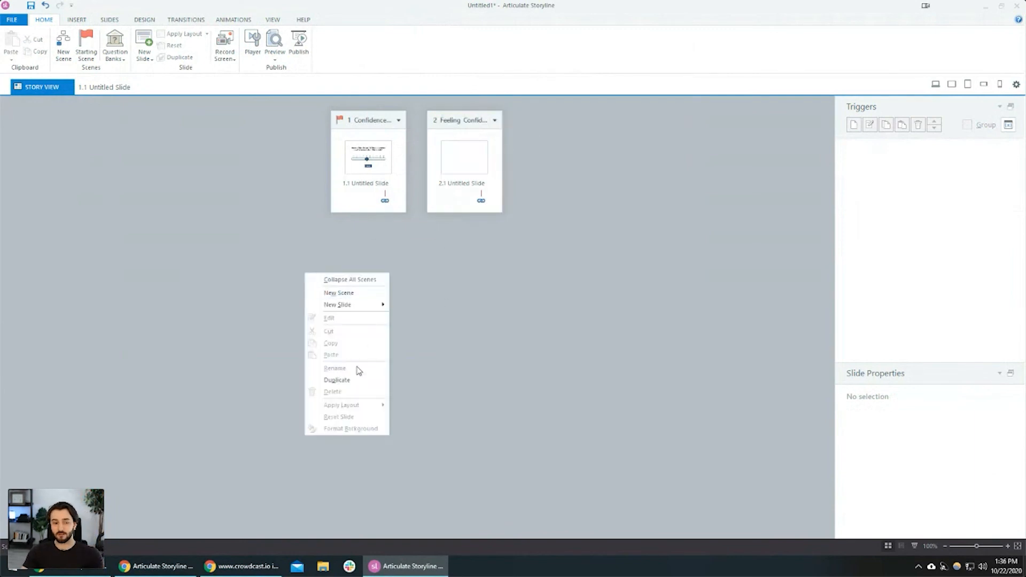
left_click(342, 293)
left_click(507, 117)
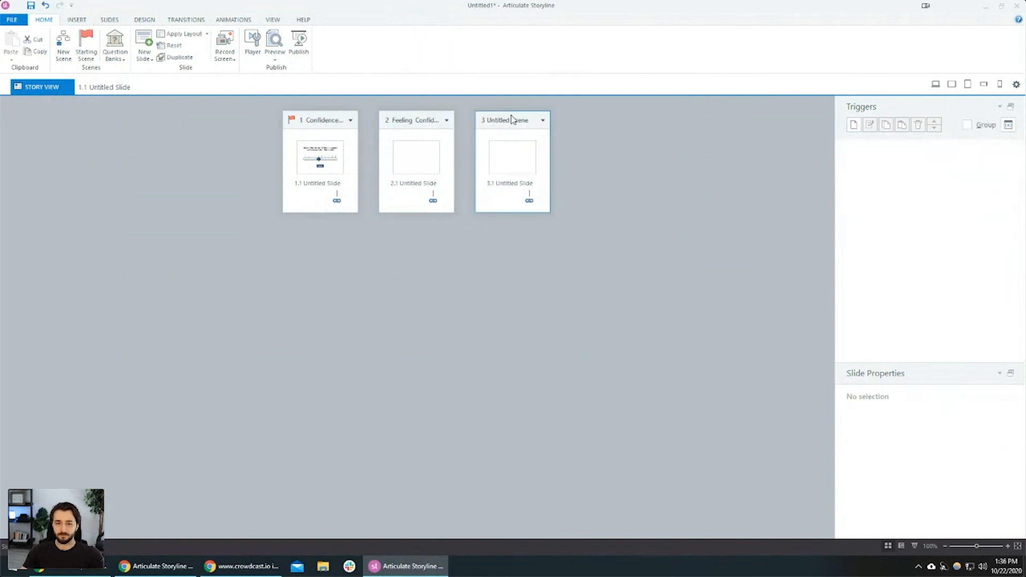
left_click(514, 121)
type("Review")
key("Return")
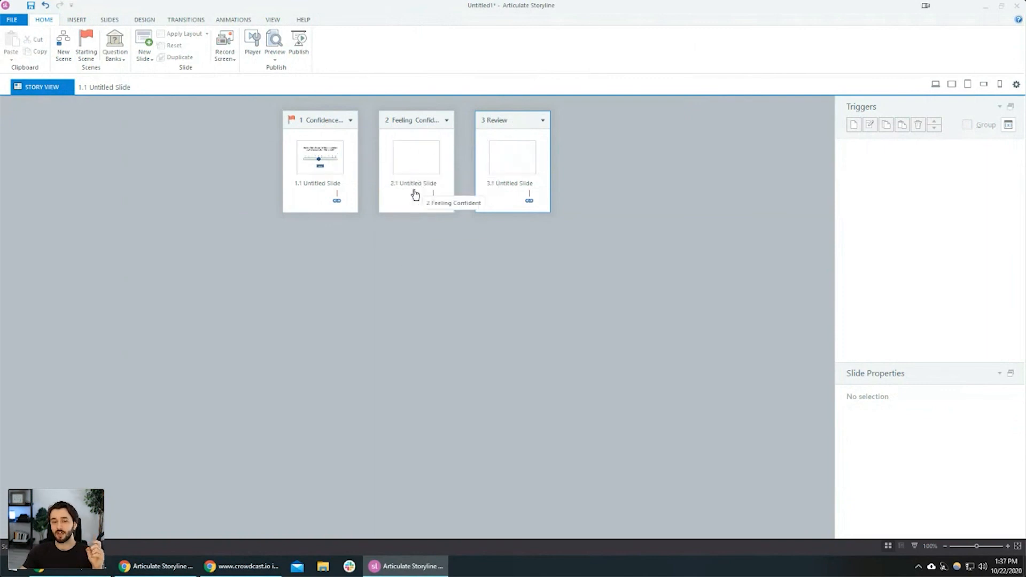
Open the blank slide 2.1 of the Feeling Confident scene for editing
left_click(311, 163)
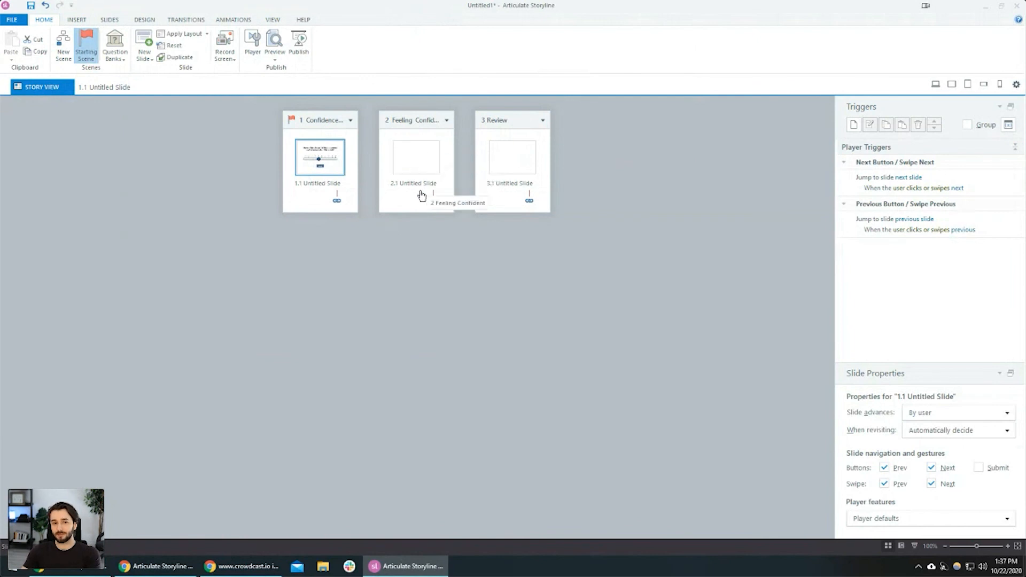
double_click(407, 157)
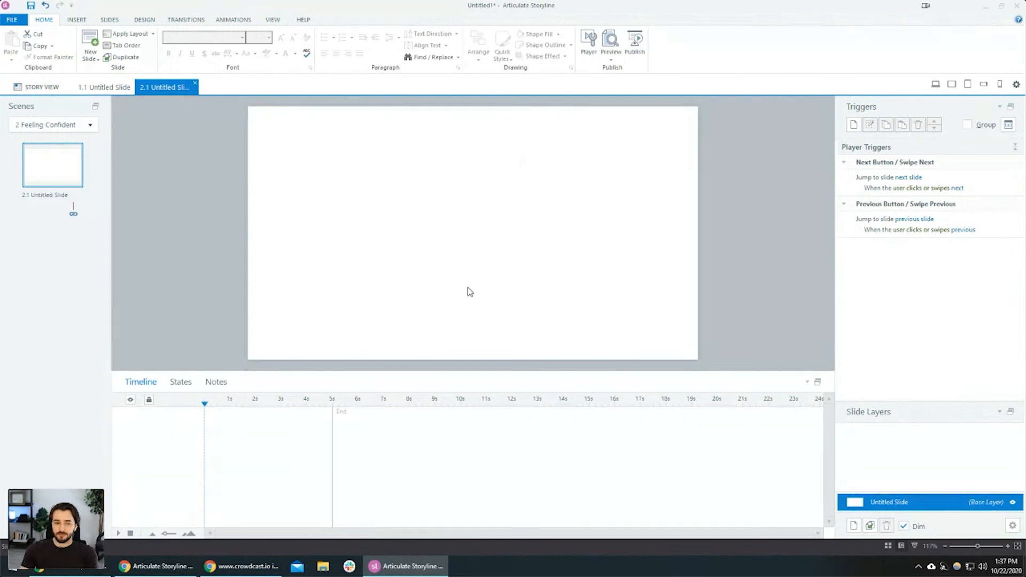
scroll(406, 248, "down", 1)
scroll(405, 248, "up", 1)
scroll(405, 248, "down", 1)
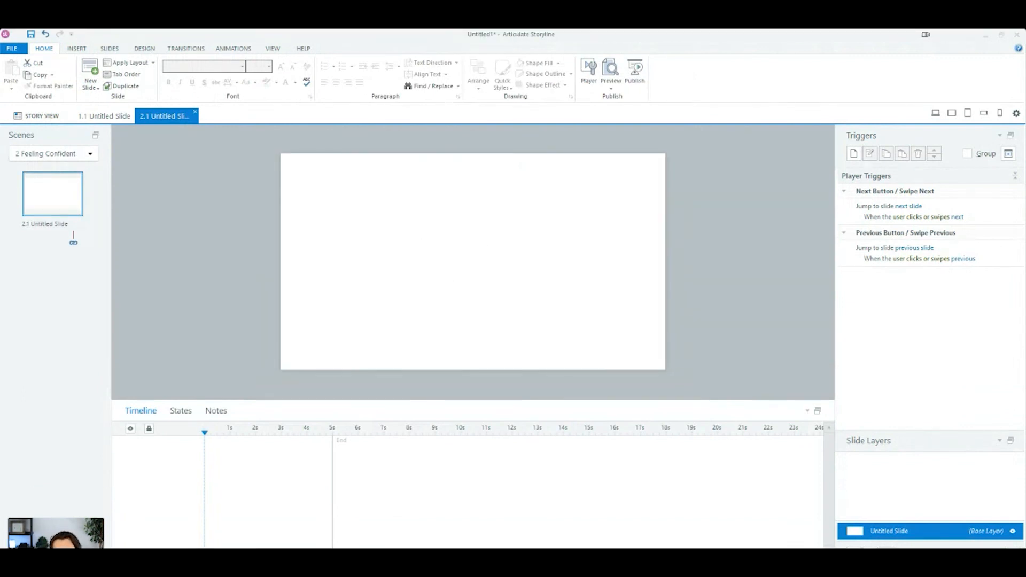
Switch to Freepik in Chrome, search for congratulations, and limit the results to vectors
mouse_move(112, 576)
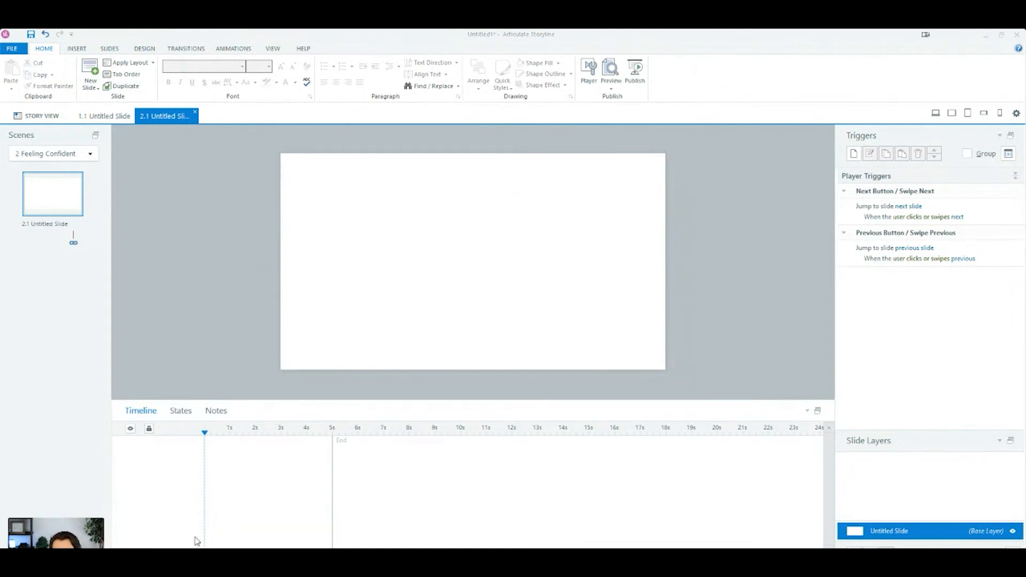
key("alt+Tab")
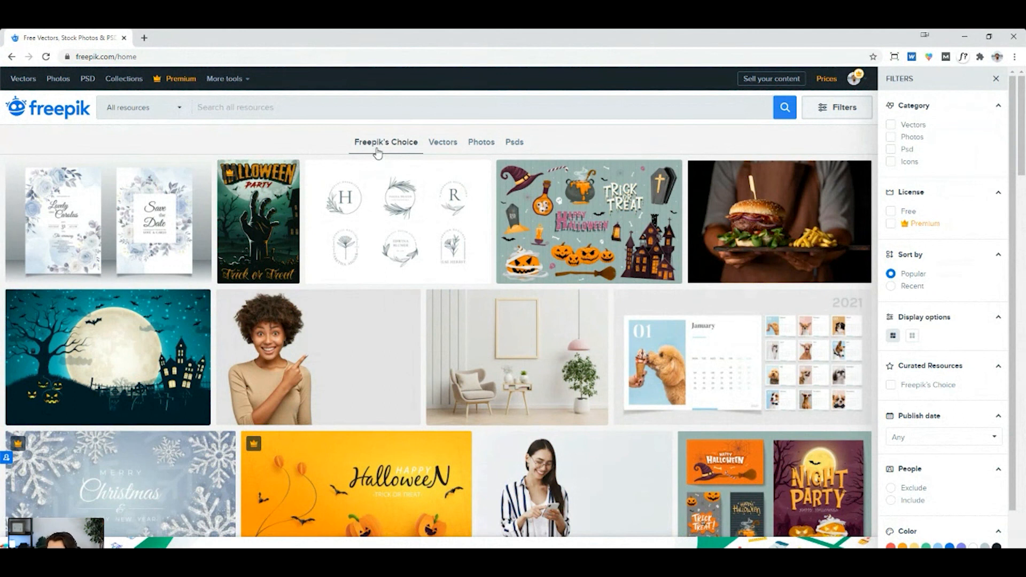
type("congratulations")
key("Return")
left_click(891, 124)
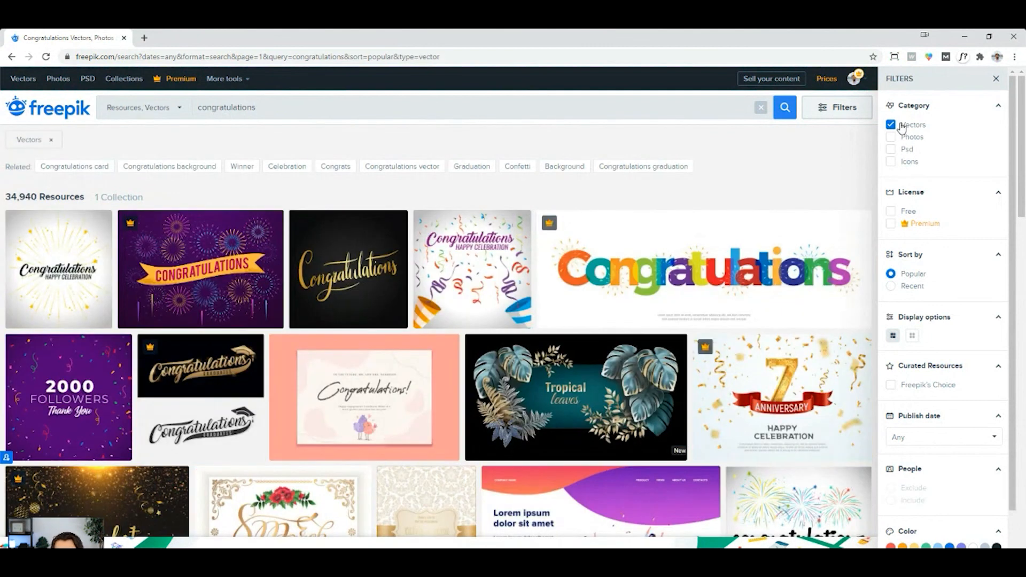
Search the Freepik vectors for happy and browse the results
double_click(335, 110)
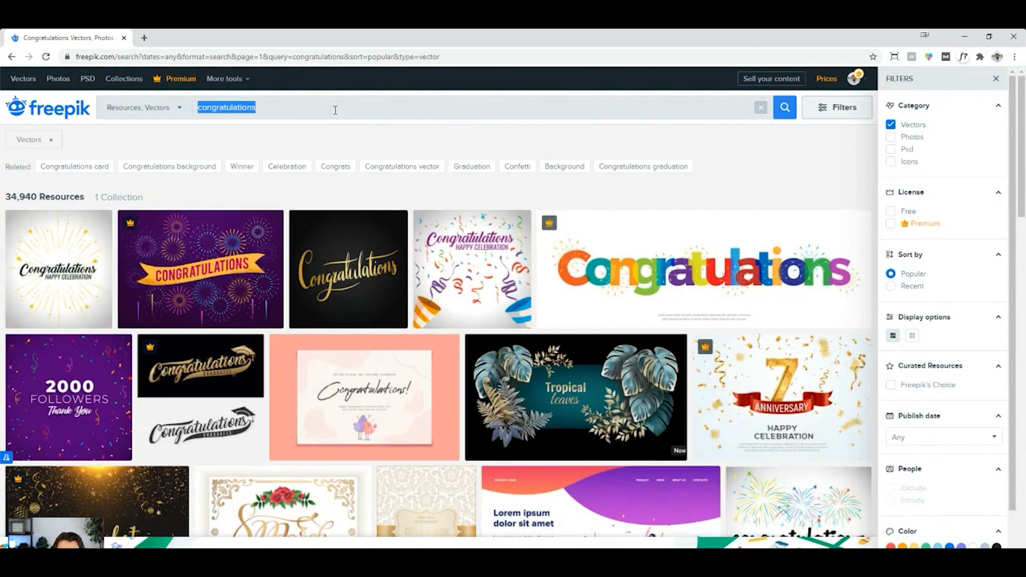
type("happy")
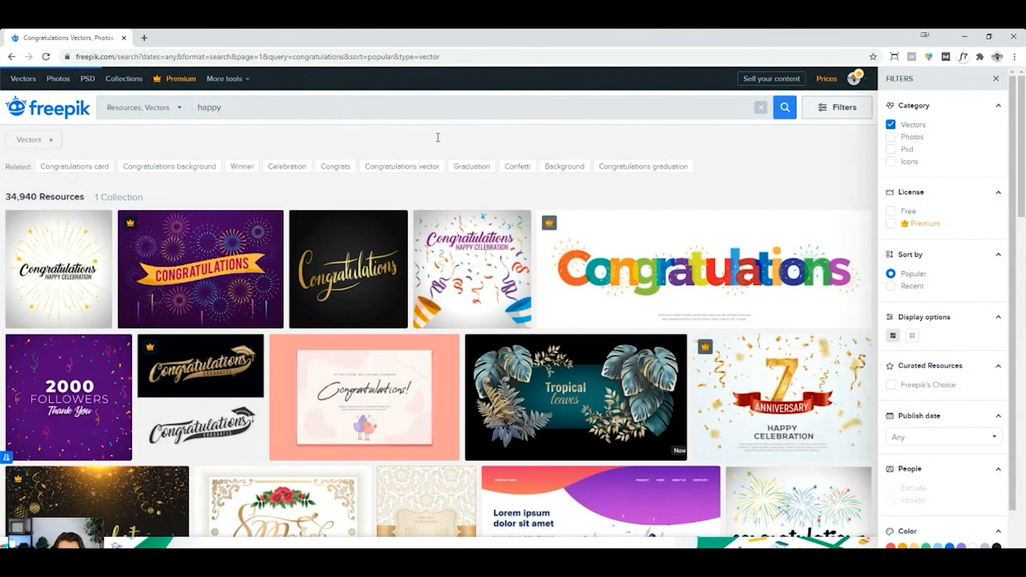
key("Return")
scroll(699, 307, "down", 5)
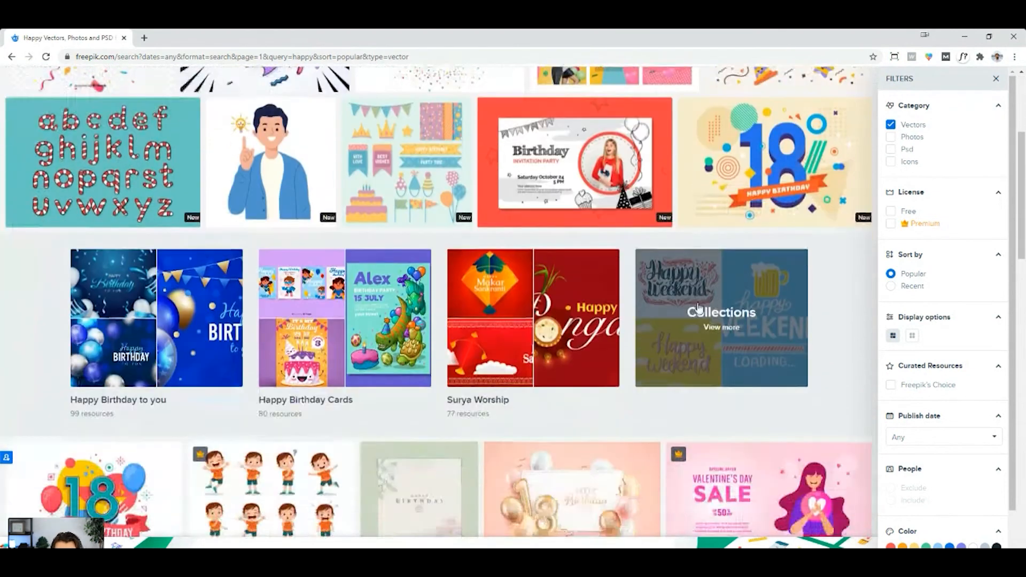
scroll(699, 307, "down", 8)
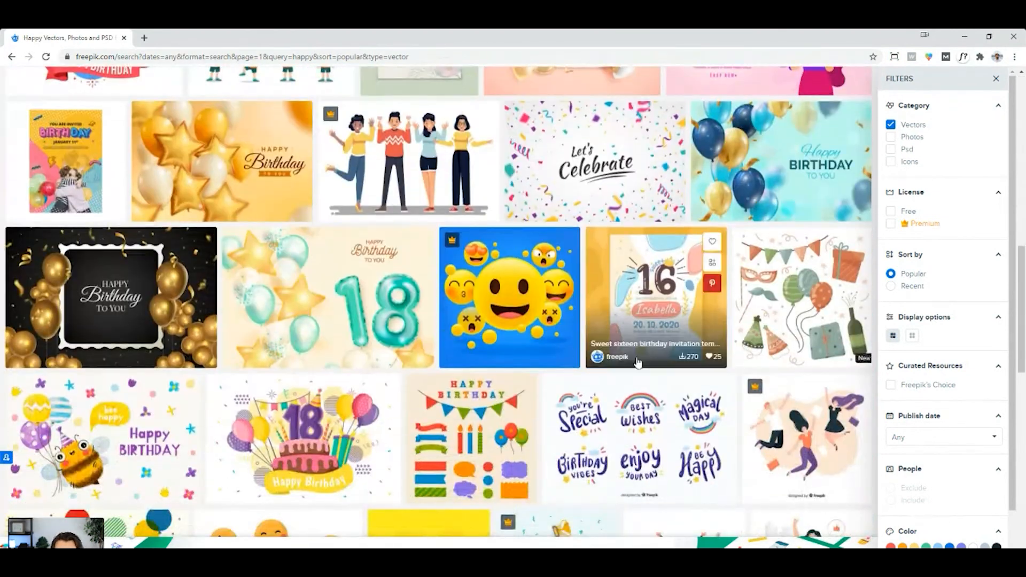
scroll(422, 310, "down", 1)
Preview the yellow emoticons collection and the happy character winning a prize, and browse the other happy vectors
left_click(461, 268)
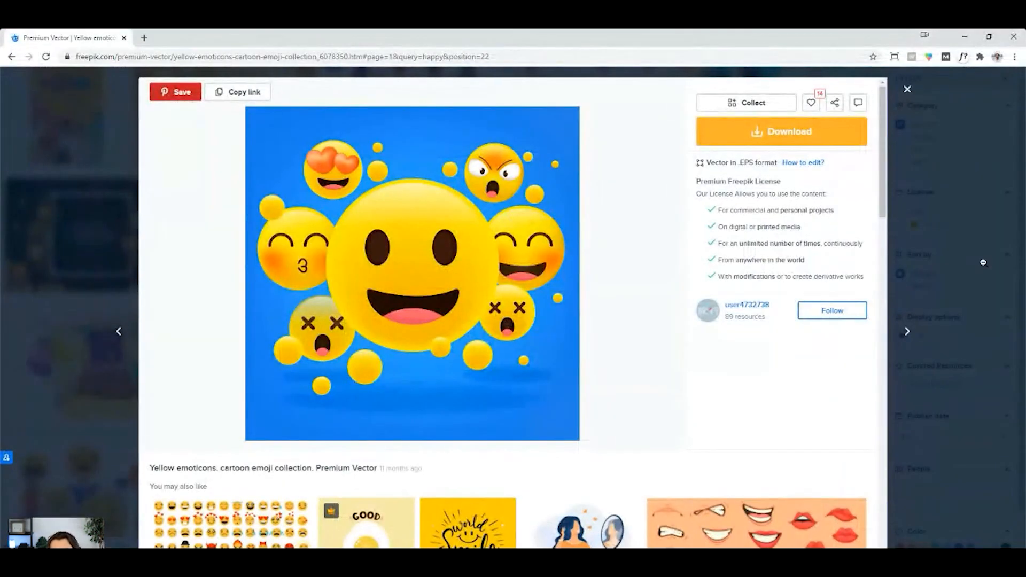
left_click(985, 267)
scroll(479, 404, "down", 3)
left_click(546, 340)
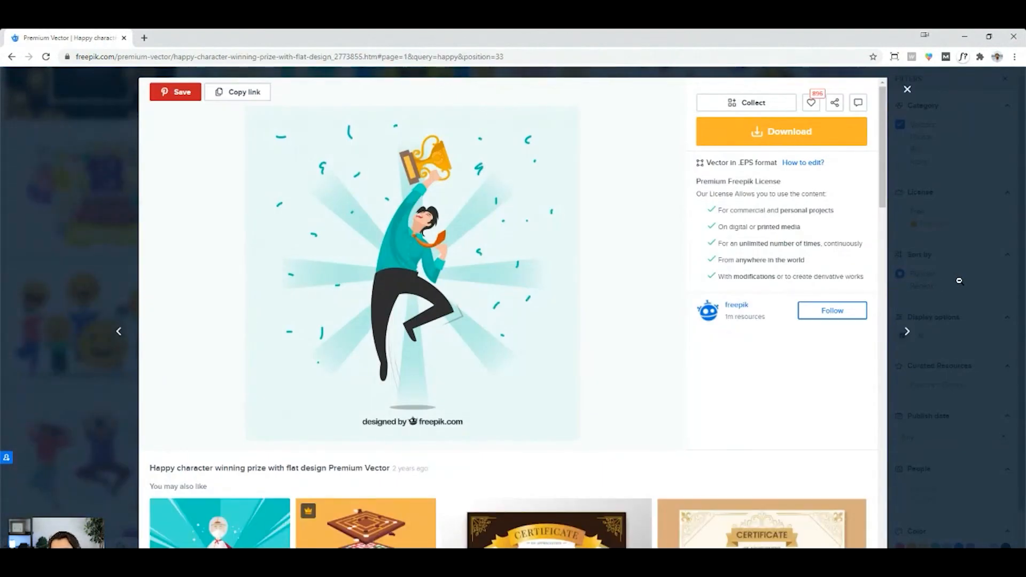
left_click(960, 280)
scroll(524, 441, "down", 10)
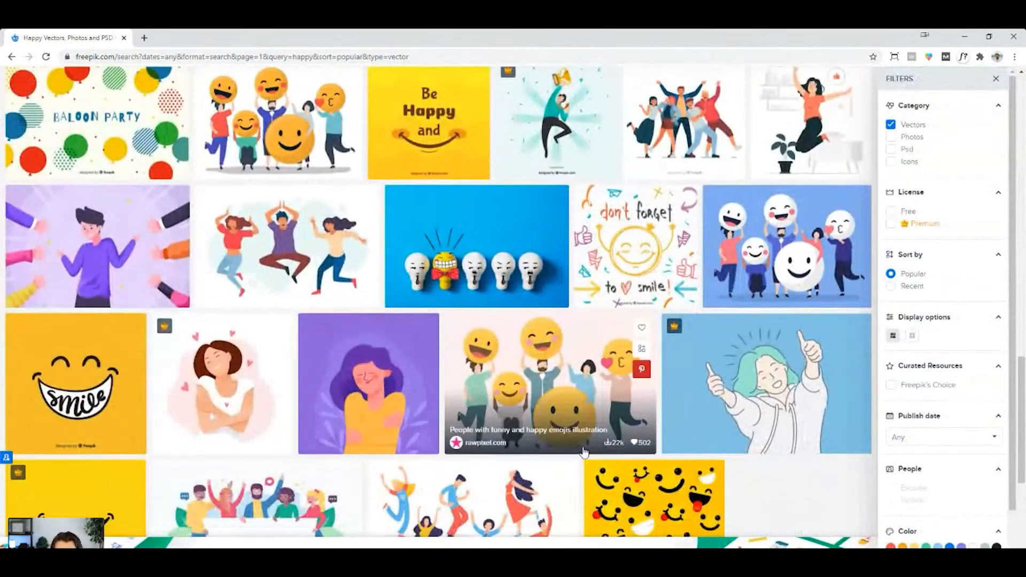
scroll(534, 440, "down", 15)
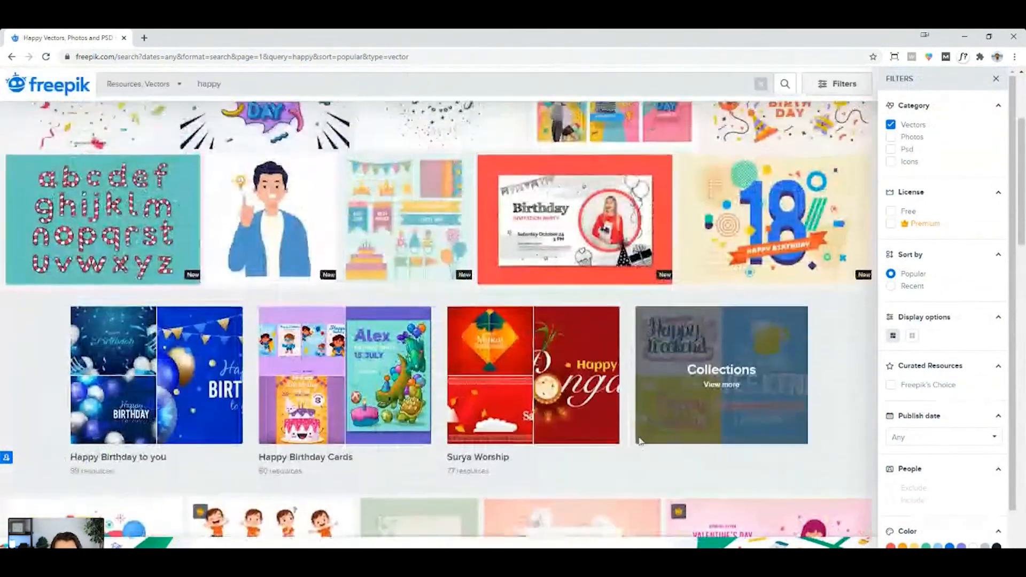
scroll(642, 441, "up", 5)
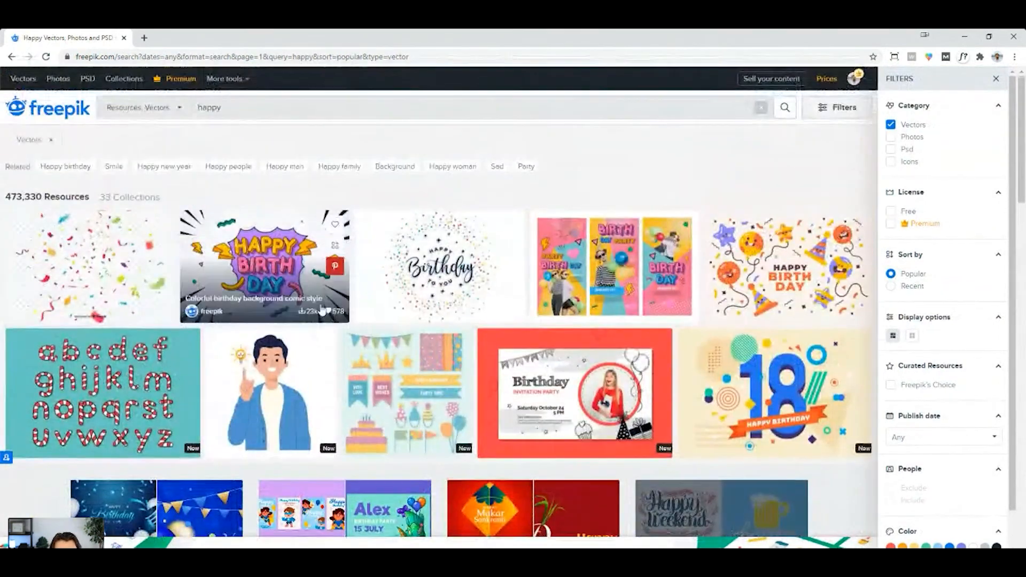
Open Stories by Freepik, the free editable illustrations site
left_click(236, 84)
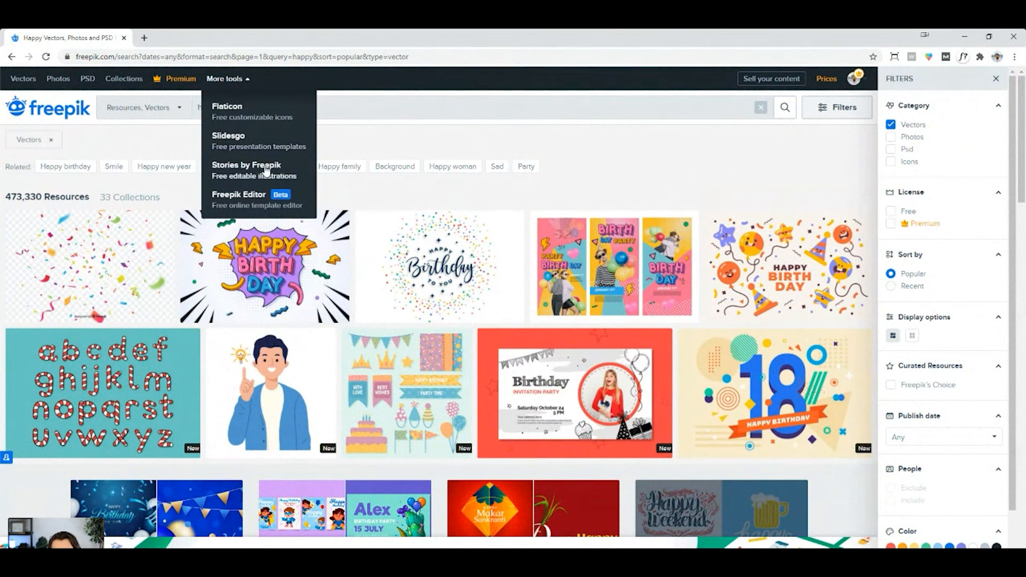
left_click(242, 80)
left_click(242, 79)
left_click(261, 175)
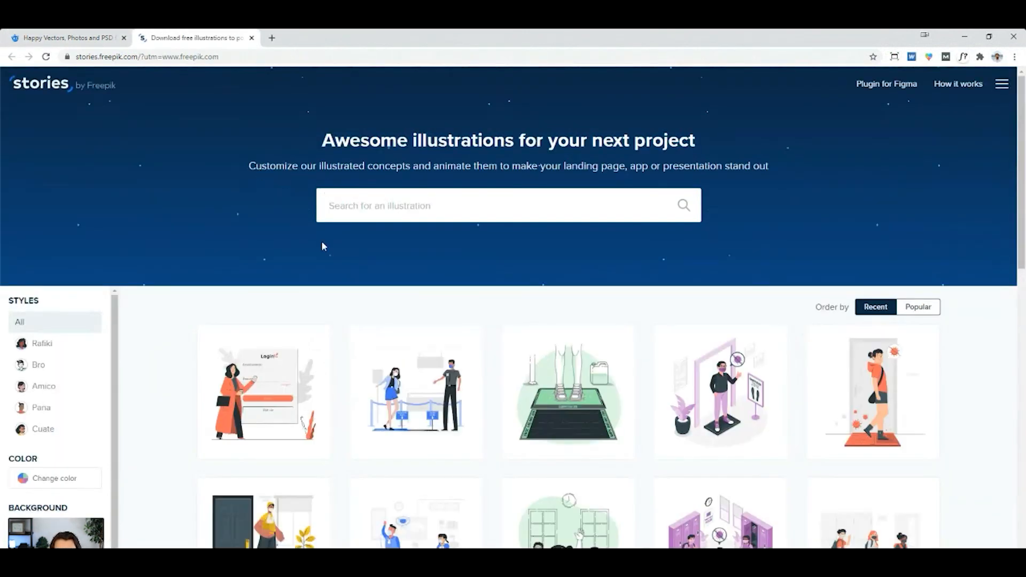
Compare the Rafiki, Bro and Amico illustration styles by browsing the illustrations offered in each
left_click(42, 343)
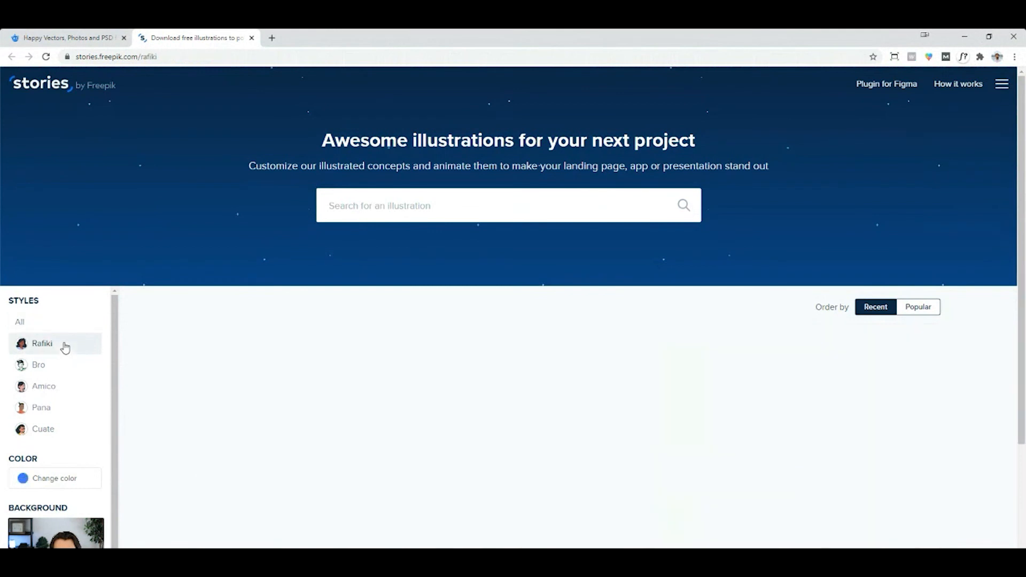
scroll(568, 334, "down", 5)
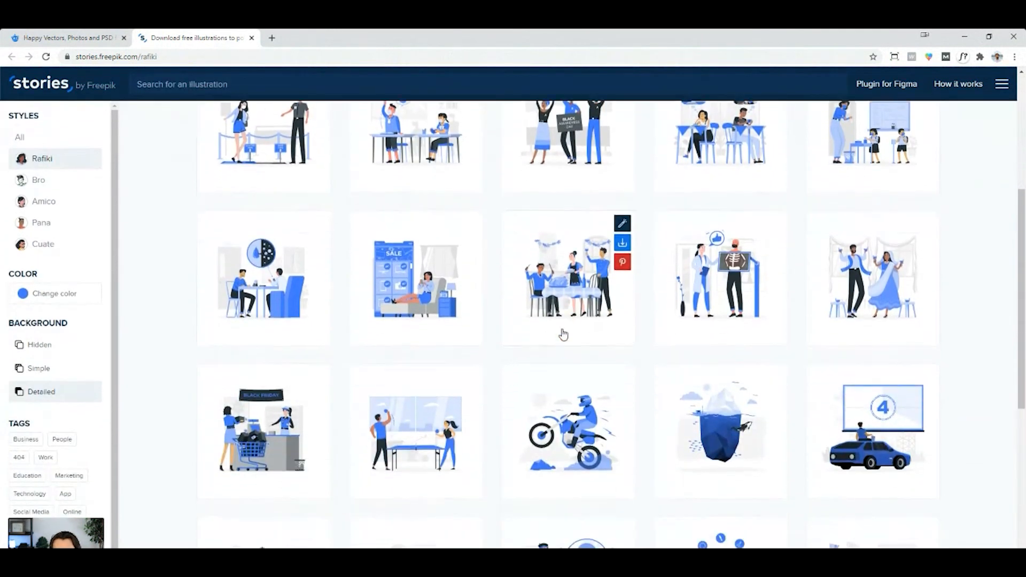
scroll(568, 333, "down", 8)
scroll(518, 360, "up", 13)
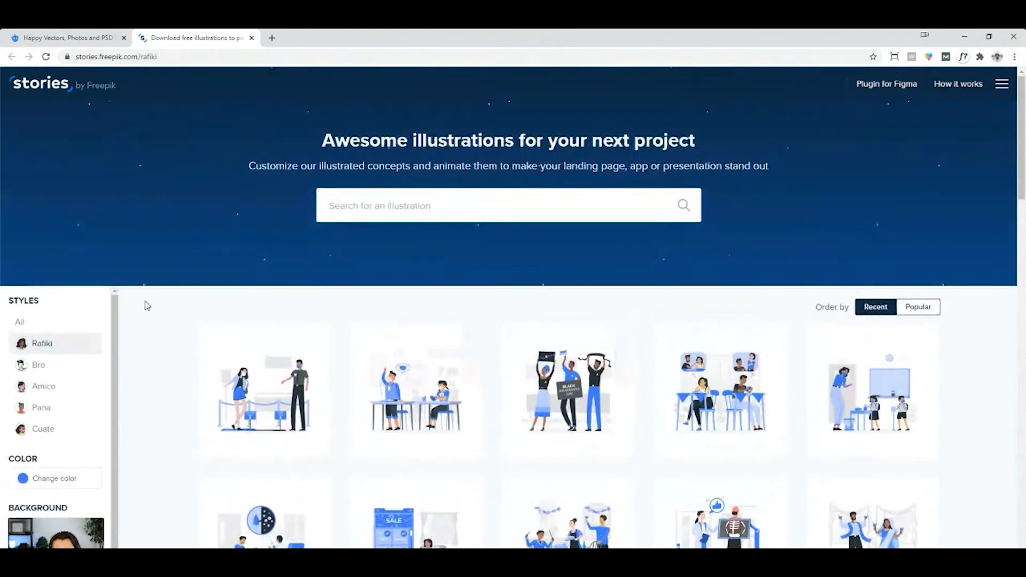
left_click(38, 365)
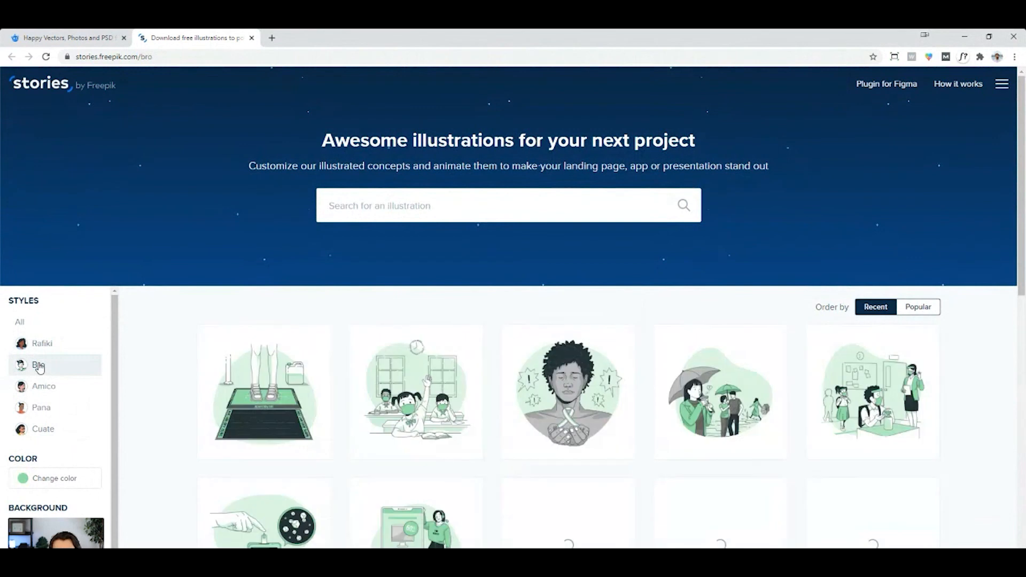
left_click(50, 393)
scroll(236, 395, "down", 2)
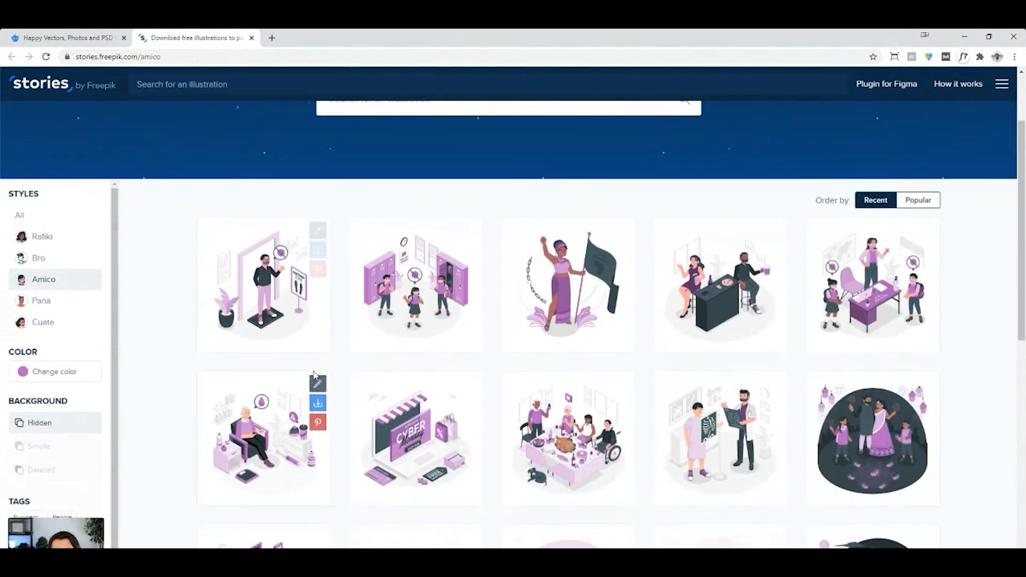
scroll(236, 395, "up", 1)
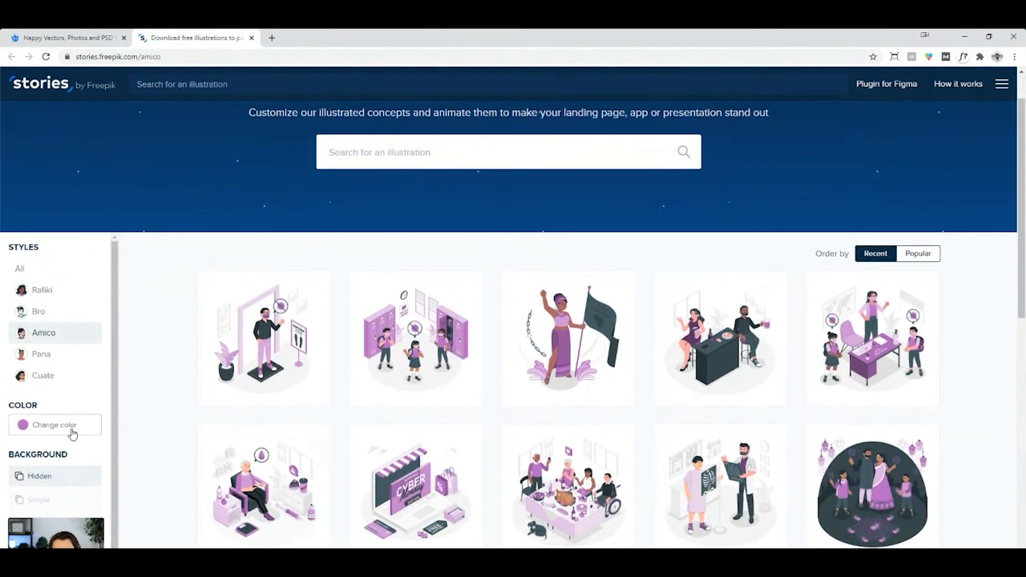
View the Pana illustration style with its colour picker, and browse the illustrations in the Rafiki style
left_click(61, 353)
left_click(49, 426)
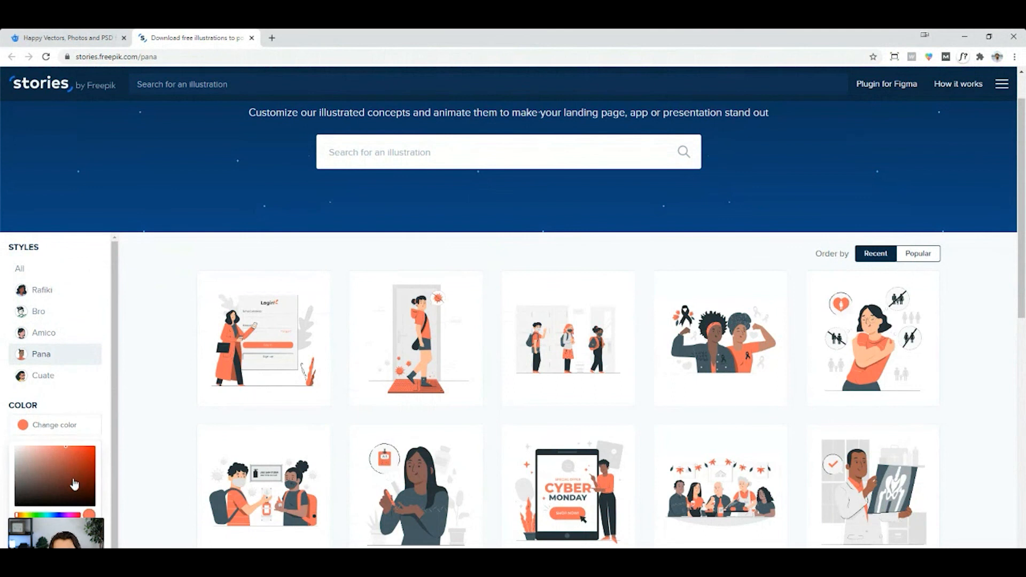
left_click(57, 292)
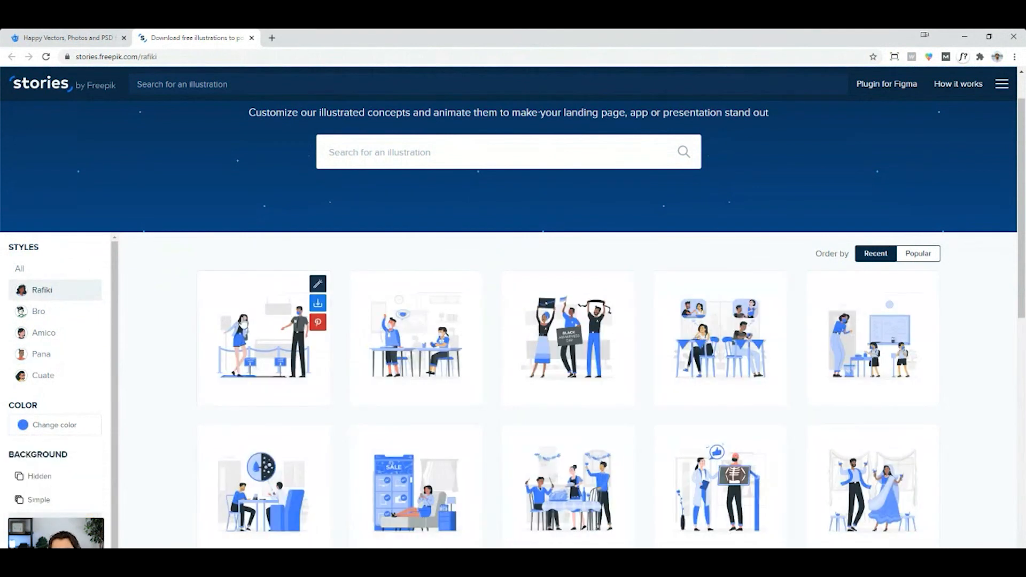
scroll(103, 439, "down", 3)
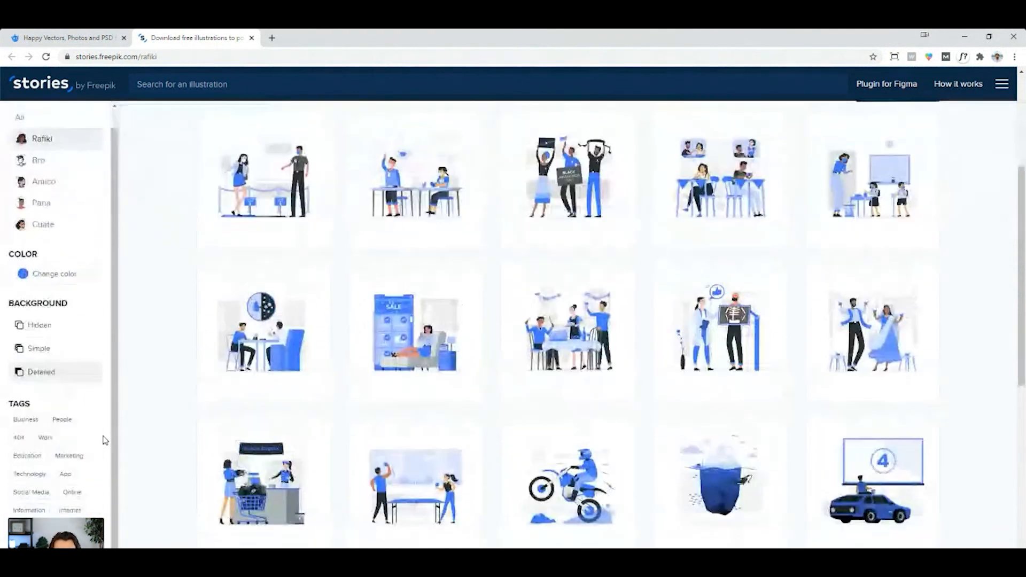
scroll(90, 477, "down", 1)
scroll(222, 460, "up", 5)
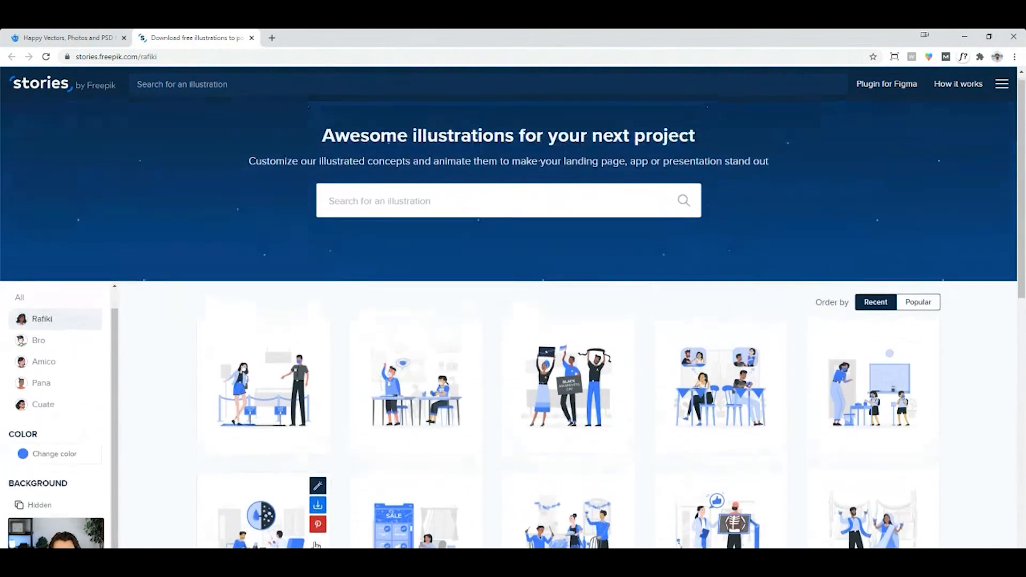
Search Stories for quiz and open the Rafiki-style Exams illustration of a man beside a large clipboard
left_click(407, 213)
type("quiz")
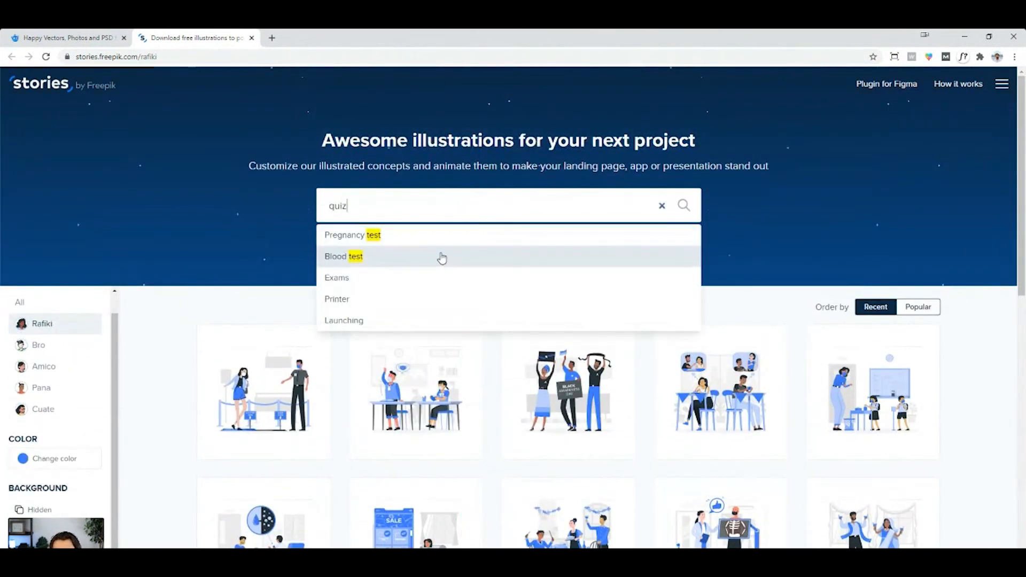
key("Return")
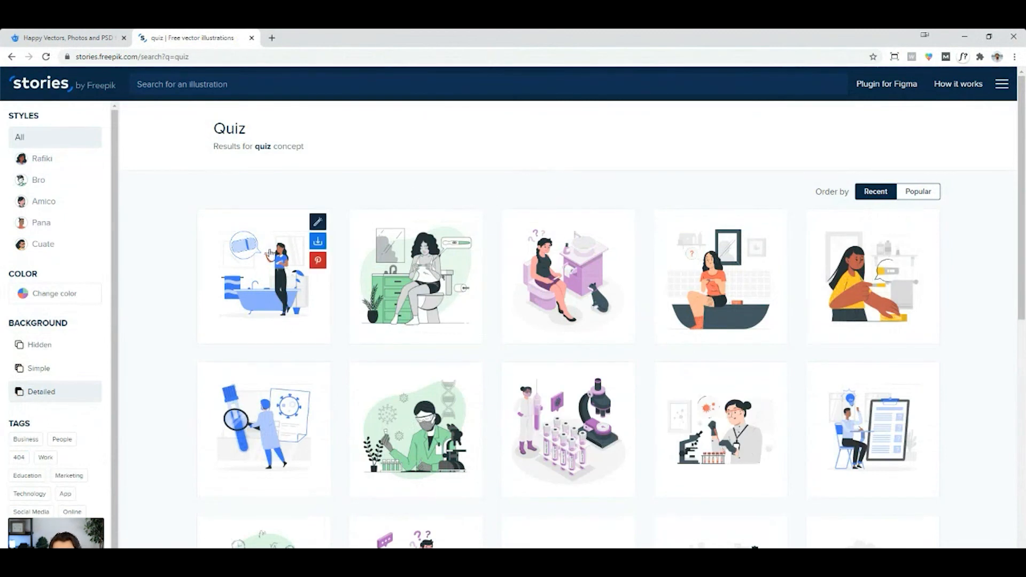
scroll(792, 237, "down", 2)
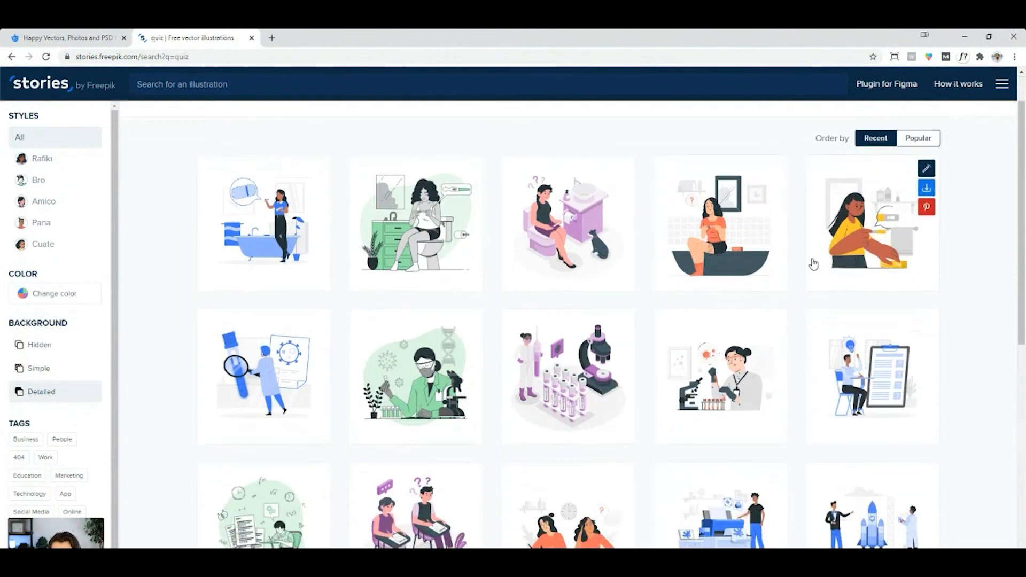
left_click(857, 313)
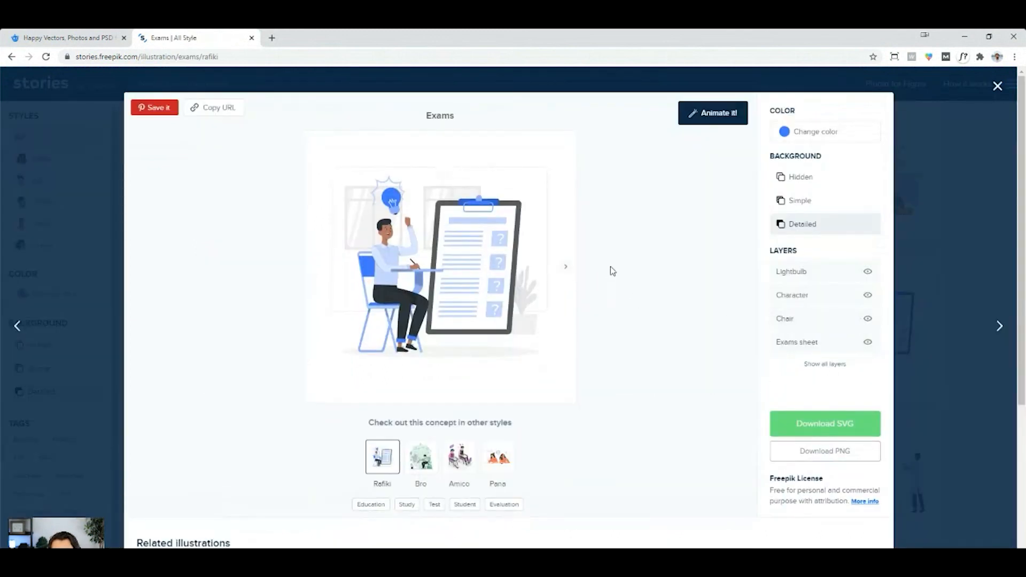
Compare the Hidden and Detailed backgrounds on the Exams illustration and settle on the Simple background
left_click(814, 207)
left_click(812, 181)
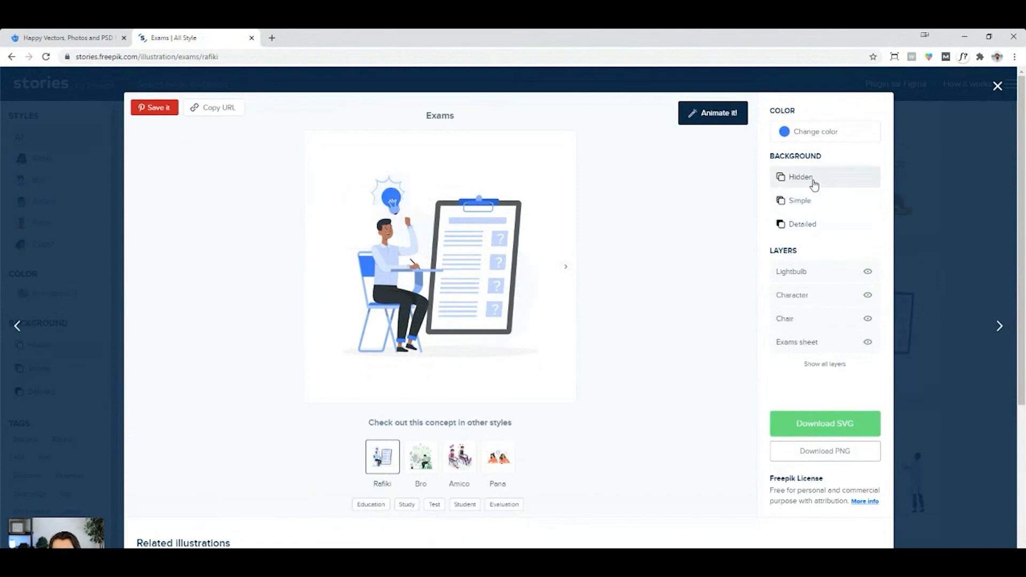
left_click(817, 223)
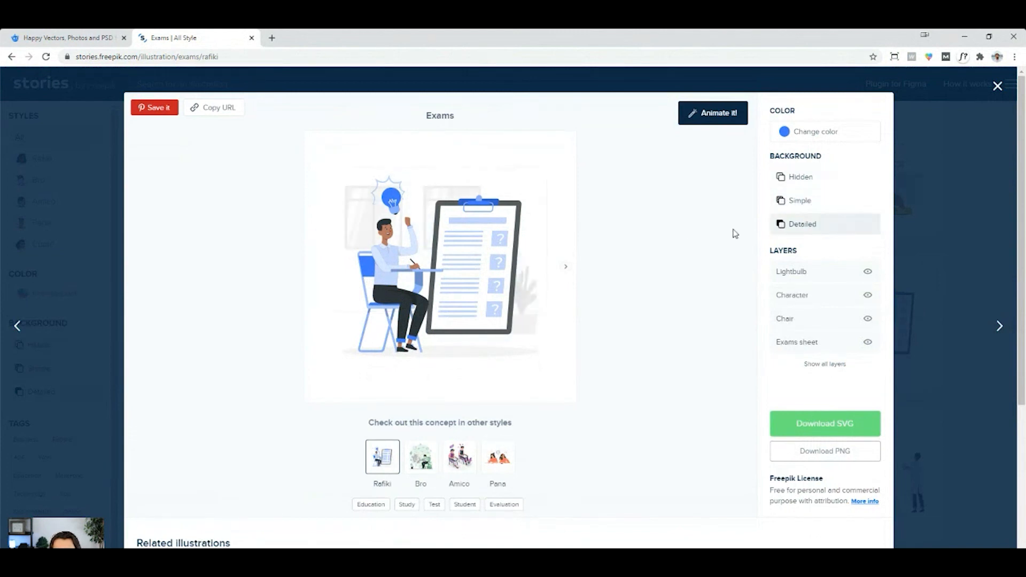
left_click(800, 201)
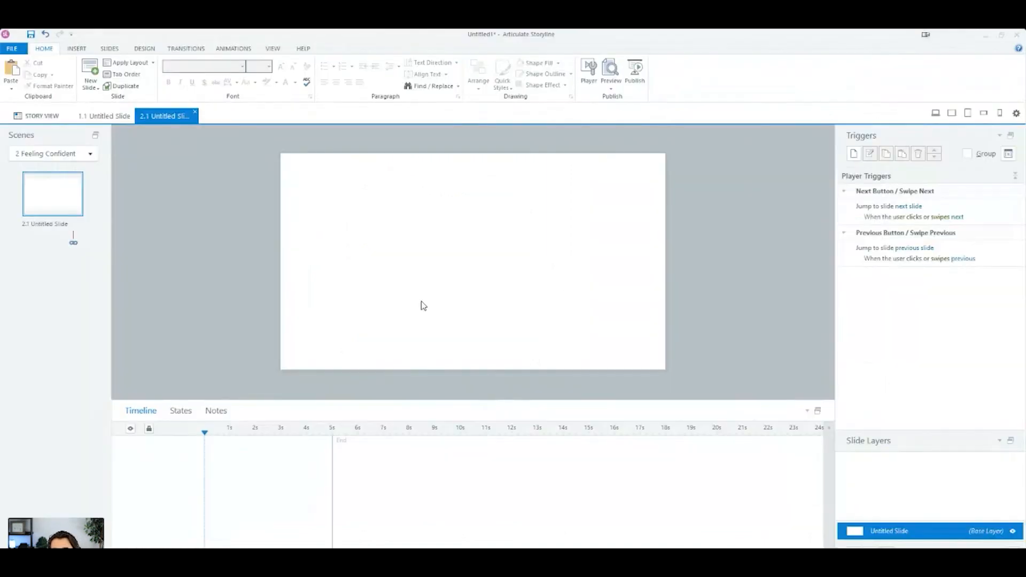
Switch to Storyline and get the Submit button's fill colour hex code, 395E8A, from the confidence slide
left_click(107, 116)
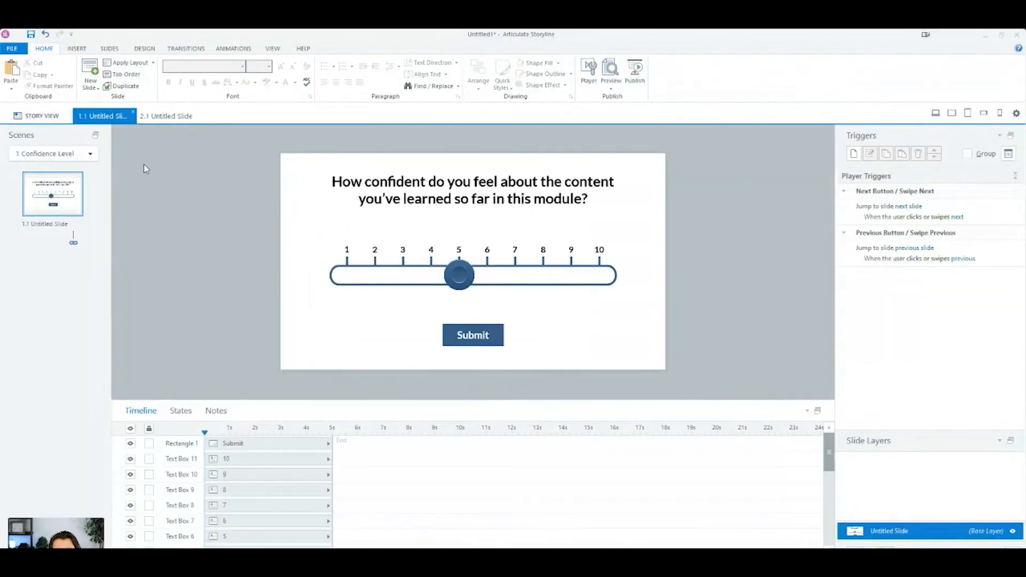
left_click(500, 340)
left_click(347, 48)
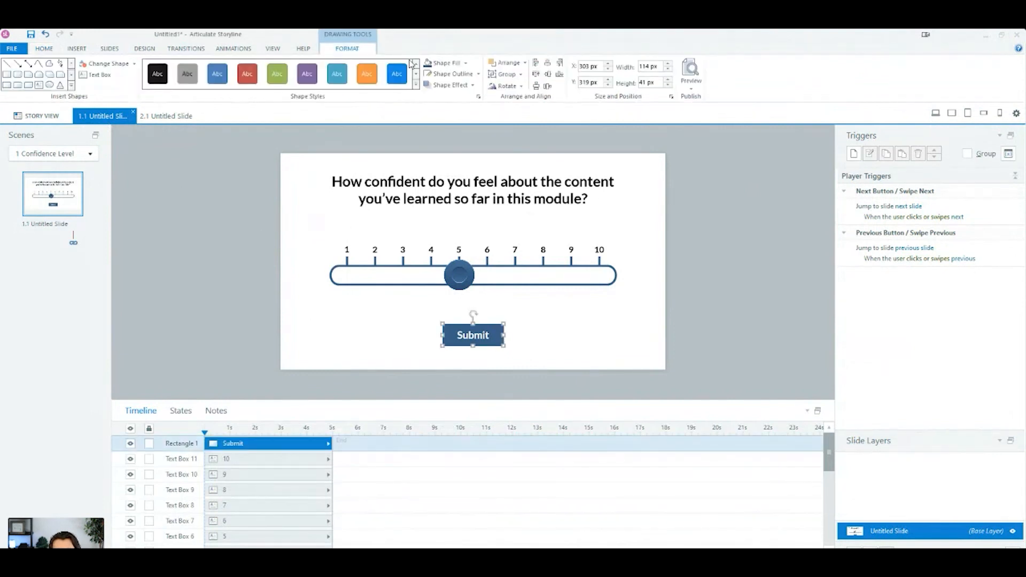
left_click(466, 63)
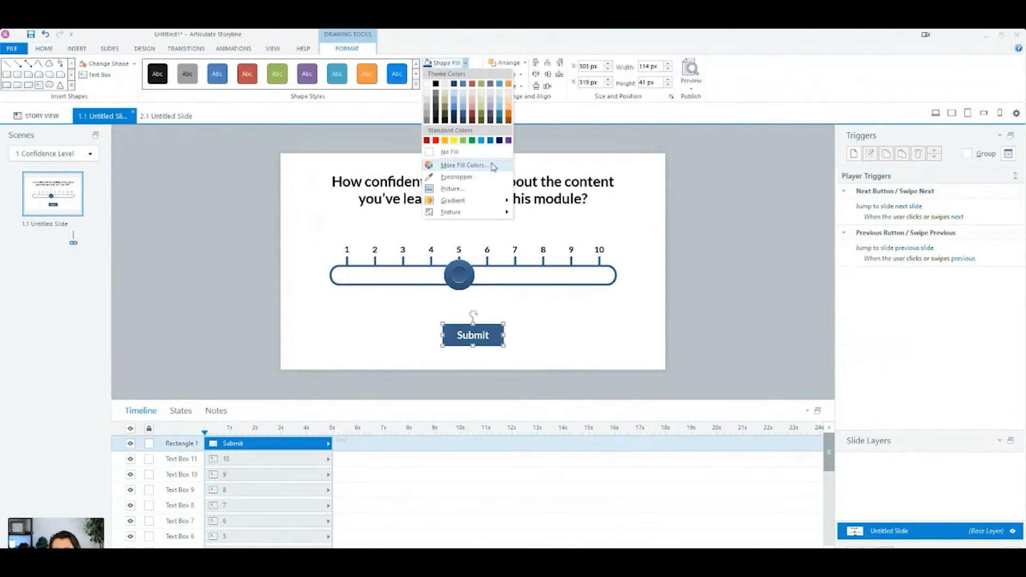
left_click(460, 165)
left_click_drag(579, 188, 810, 169)
left_click(864, 358)
left_click(499, 329)
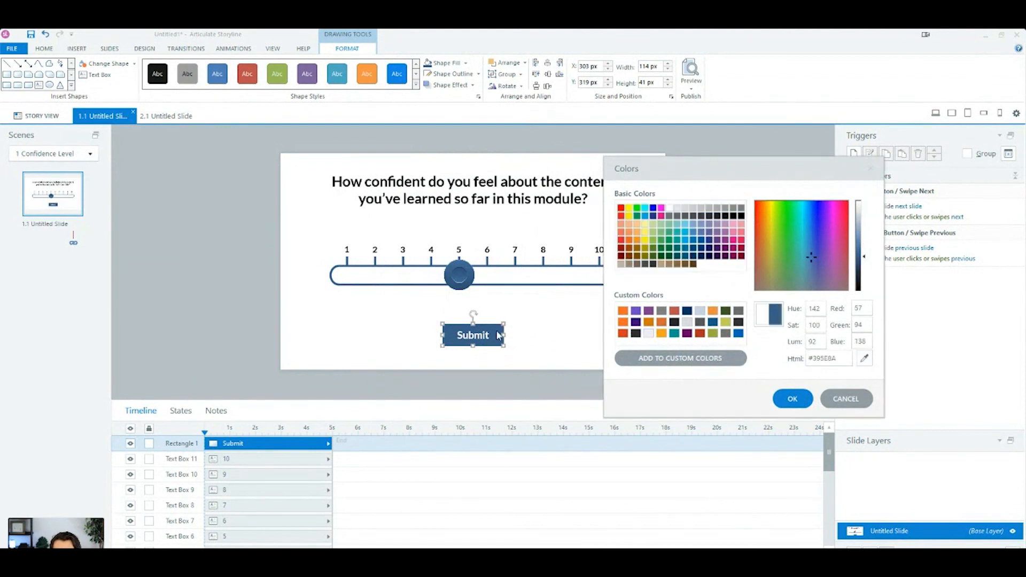
left_click_drag(847, 358, 812, 362)
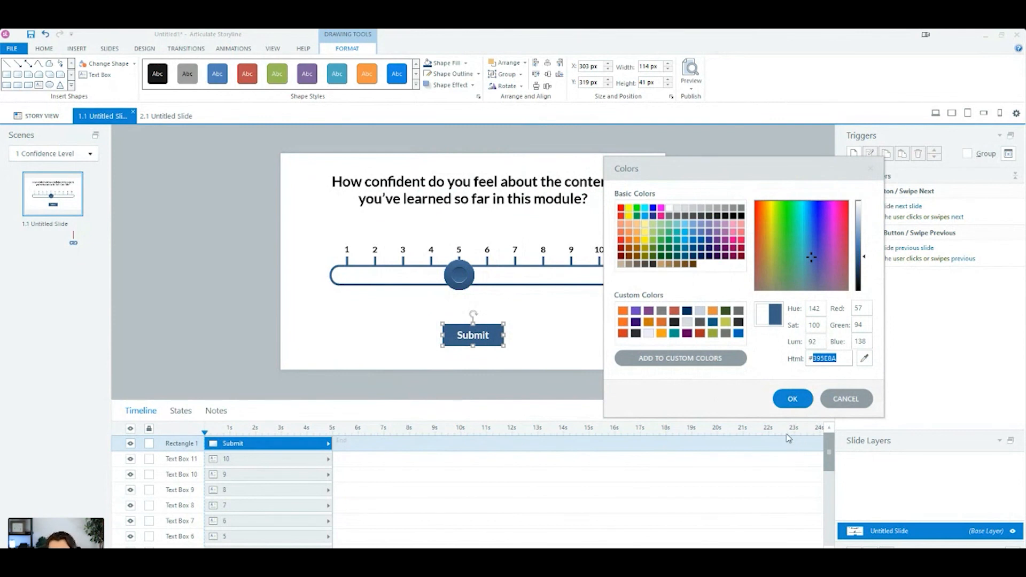
Return to Stories, recolour the Exams illustration with the copied hex code 395E8A, and download it as a PNG
key("alt+Tab")
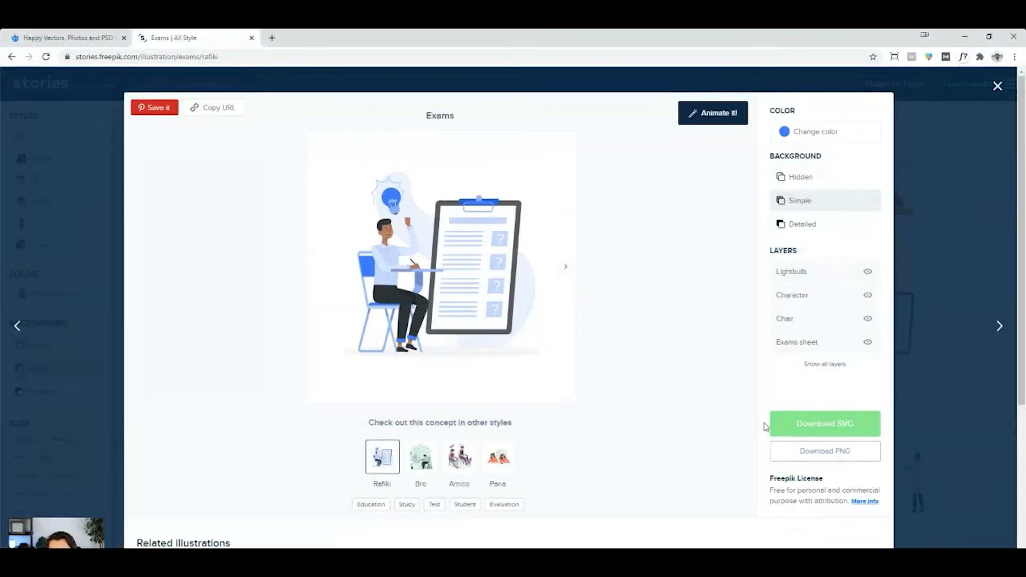
left_click(813, 132)
key("ctrl+a")
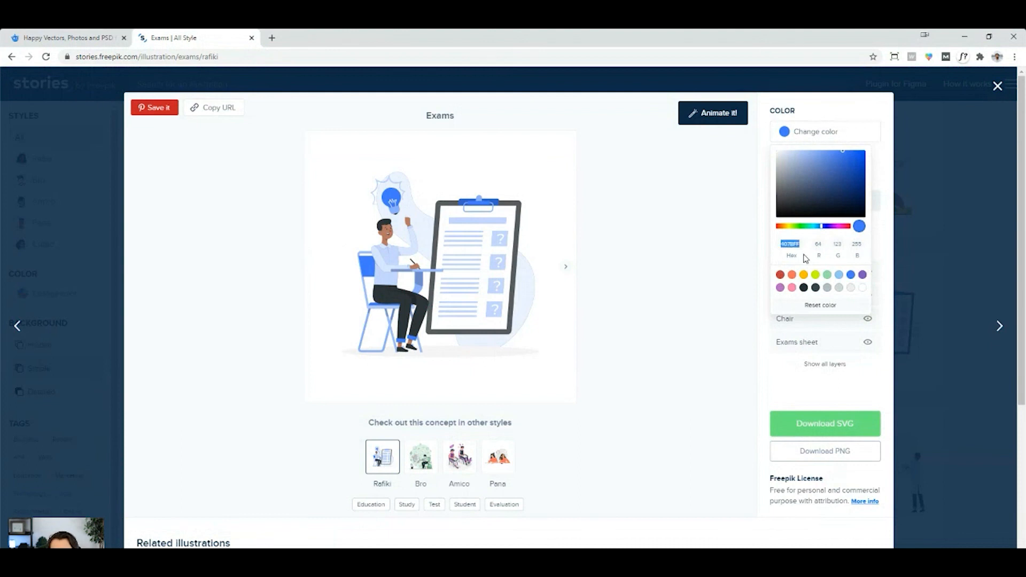
key("ctrl+v")
left_click(625, 292)
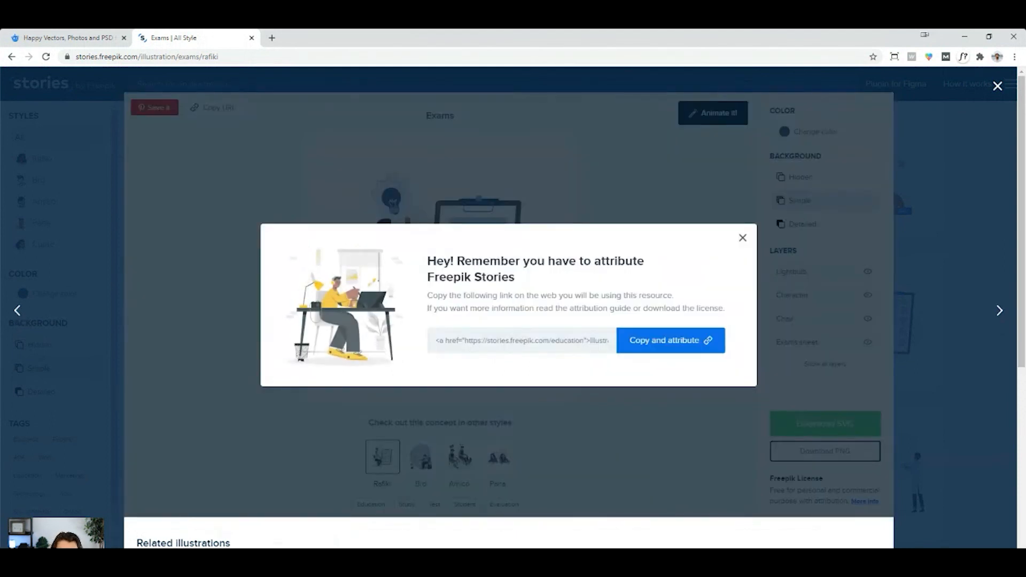
Switch back to Storyline, open the Feeling Confident scene's slide, and place Exams-rafiki.png on it
left_click(113, 568)
left_click(169, 539)
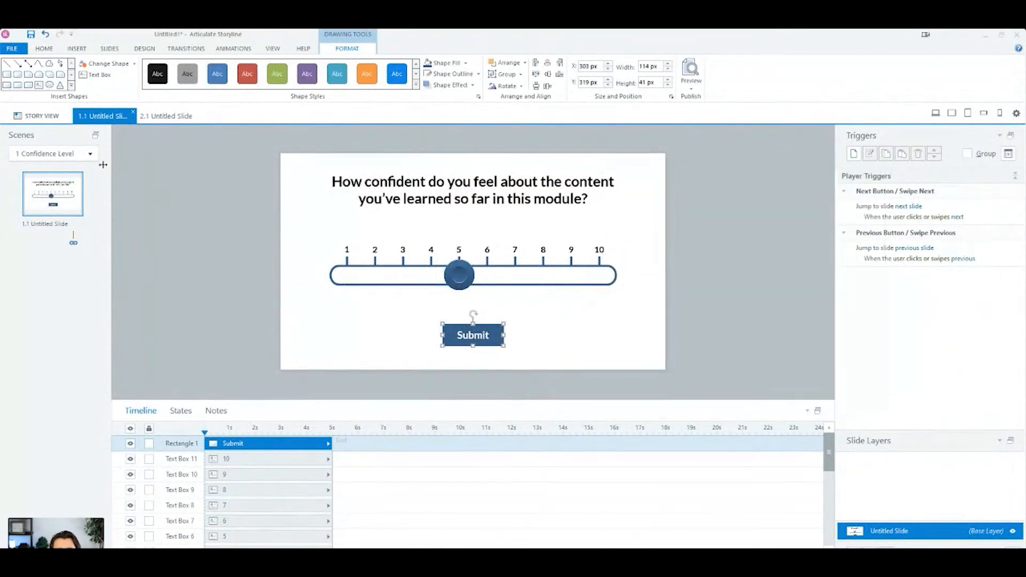
left_click(37, 115)
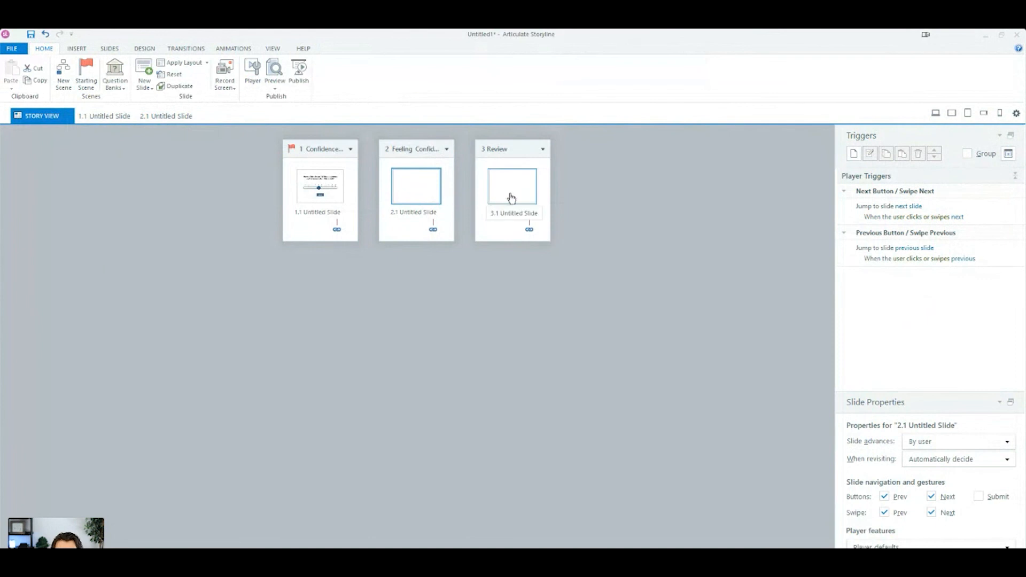
double_click(407, 197)
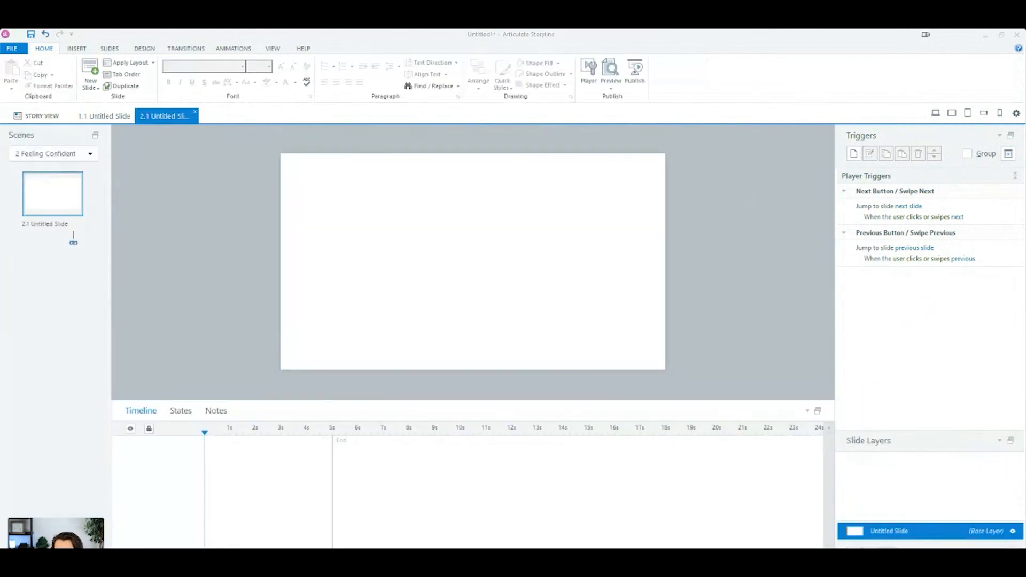
left_click_drag(413, 235, 451, 256)
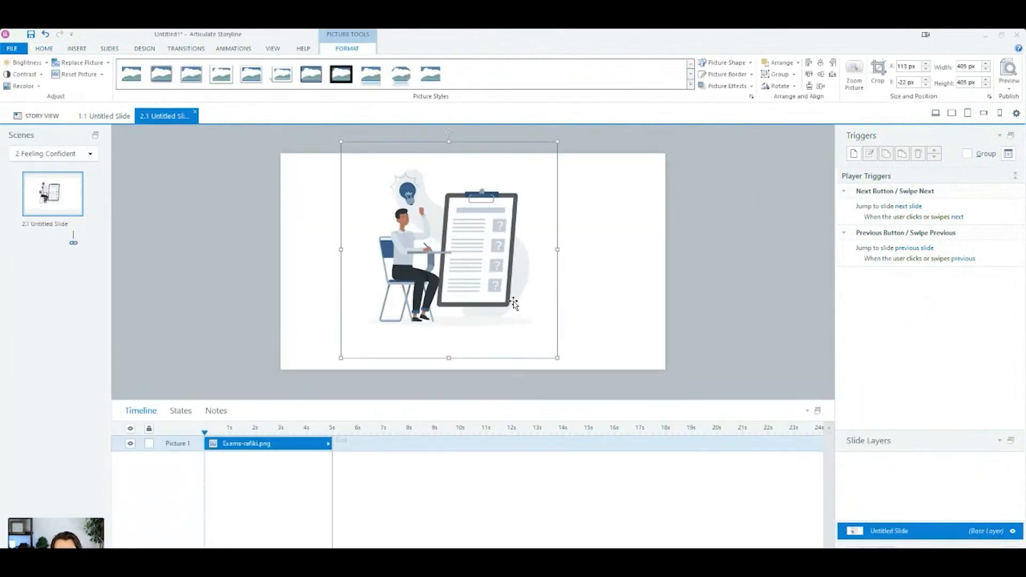
Resize the Exams picture to about 435 by 435 px and position it over the right half of the slide
left_click_drag(556, 357, 522, 323)
left_click_drag(452, 246, 606, 279)
left_click_drag(491, 349, 444, 401)
left_click_drag(567, 285, 575, 276)
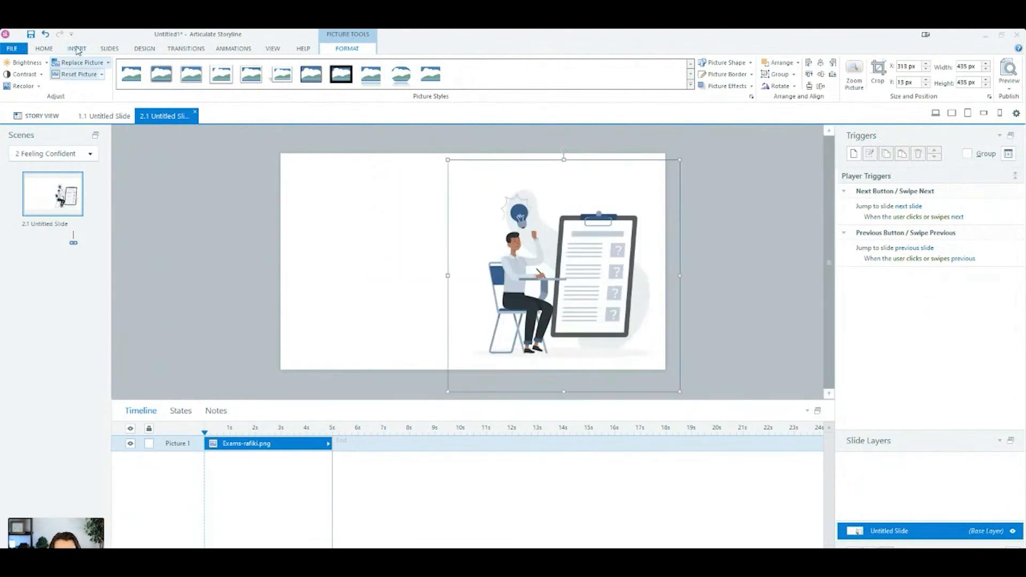
Add a text box to the slide's empty left side reading "It's time for the quiz!"
left_click(76, 48)
left_click(364, 72)
left_click(314, 204)
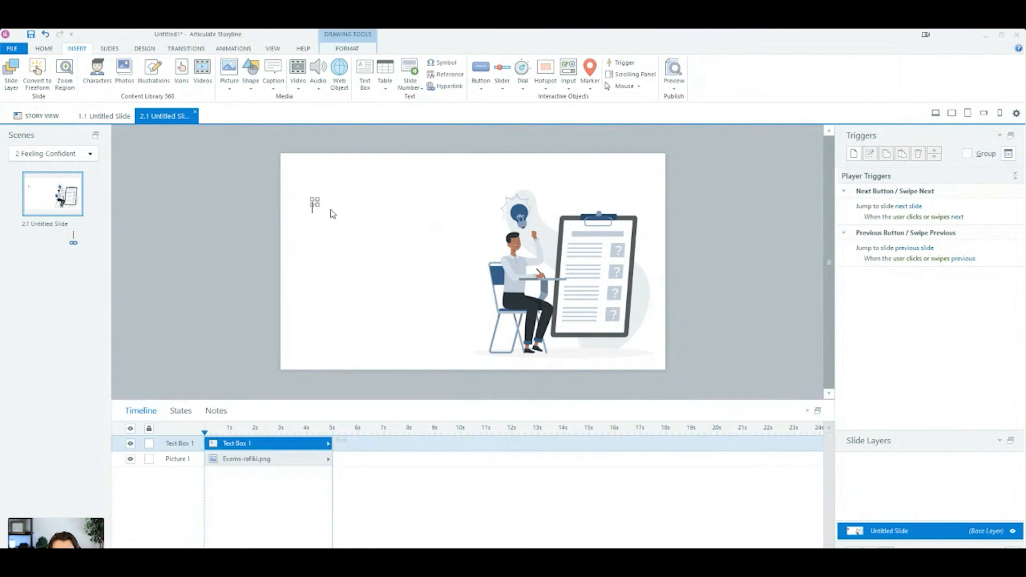
type("It")
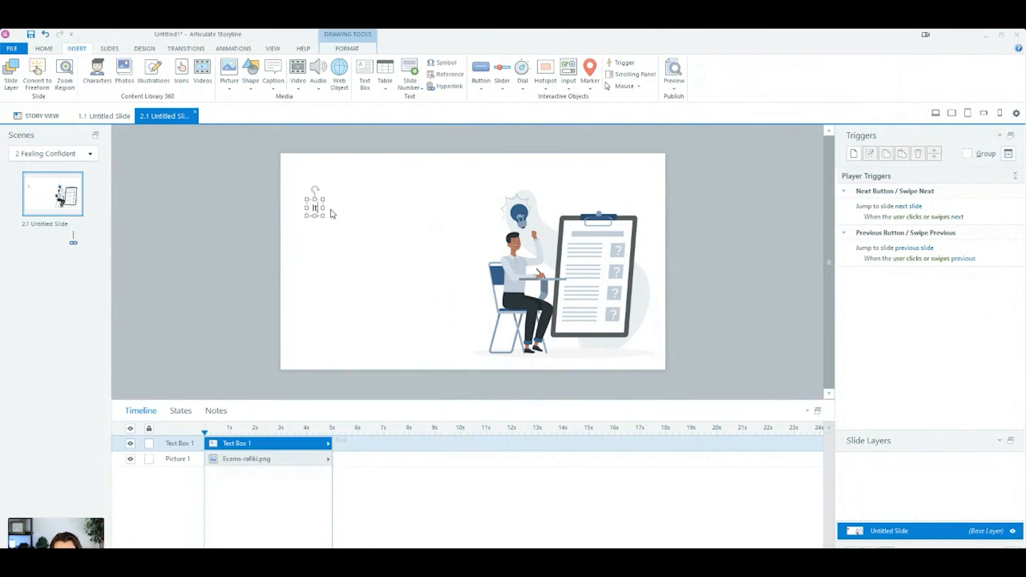
type("'s time for the quiz!")
Format the quiz heading in bold Lato 30 and fit its text box on two lines in the slide's upper left
key("ctrl+a")
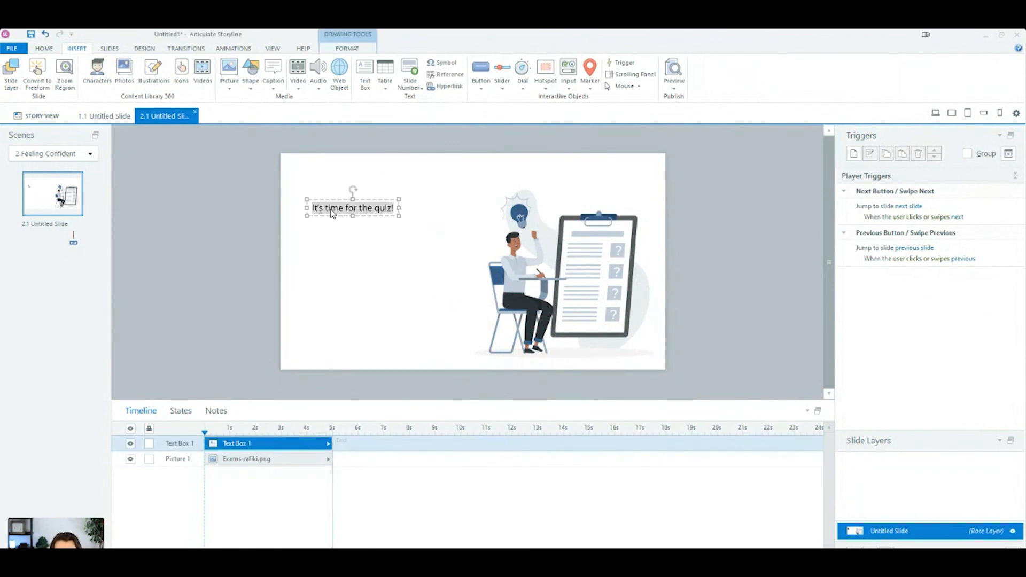
left_click(44, 48)
left_click(237, 66)
type("Lato")
key("Return")
type("3")
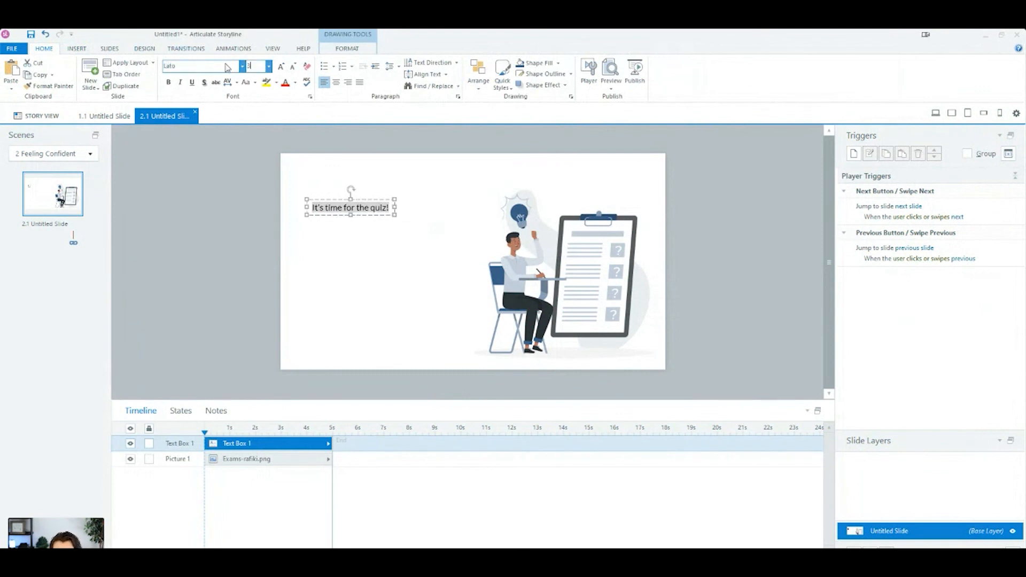
type("0")
key("Return")
left_click(168, 82)
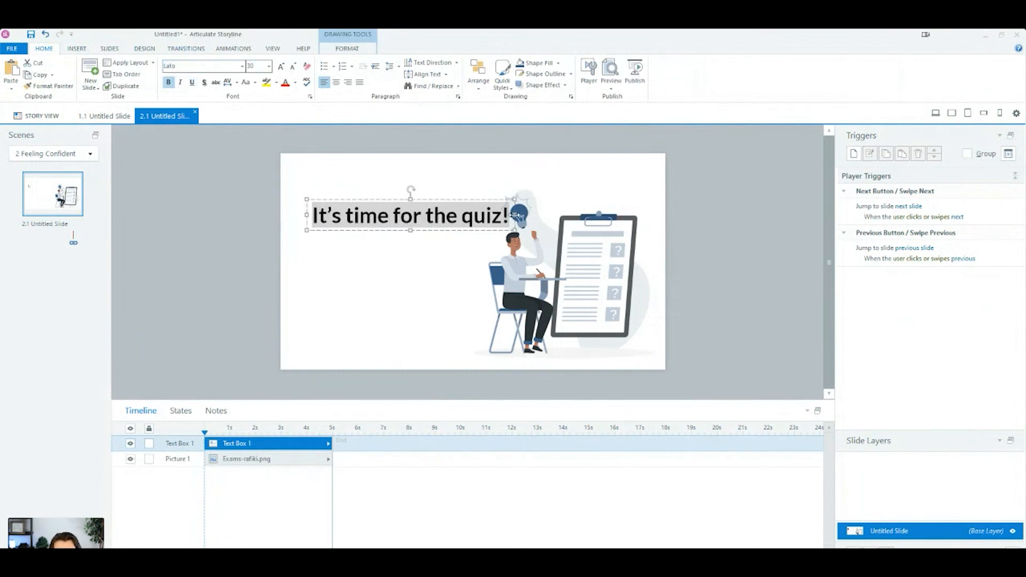
left_click_drag(515, 215, 395, 180)
Duplicate the quiz heading directly below the original and set the copy's font size to 18
left_click_drag(378, 233, 378, 304, "ctrl")
left_click(363, 289)
key("ctrl+a")
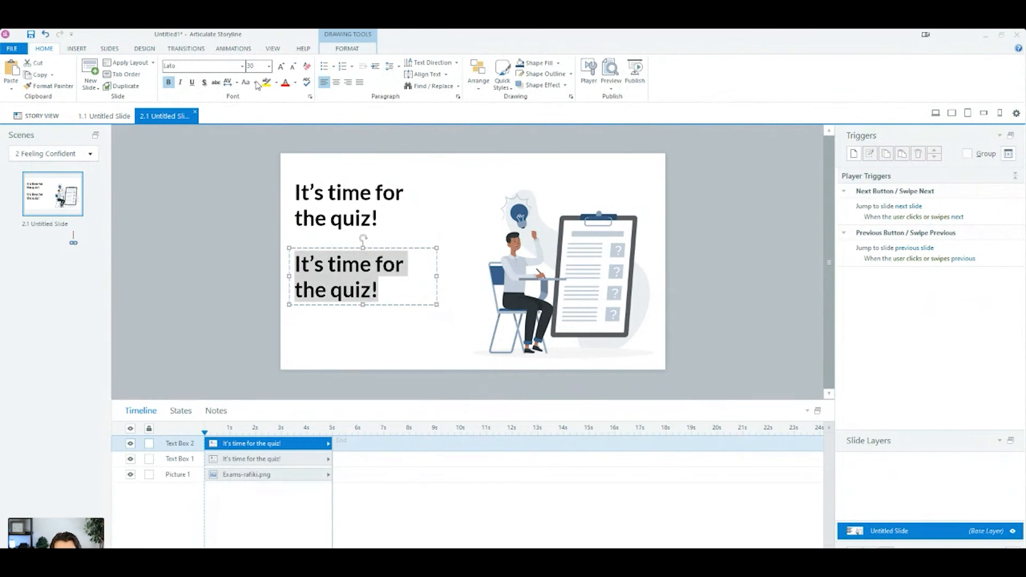
type("18")
key("Return")
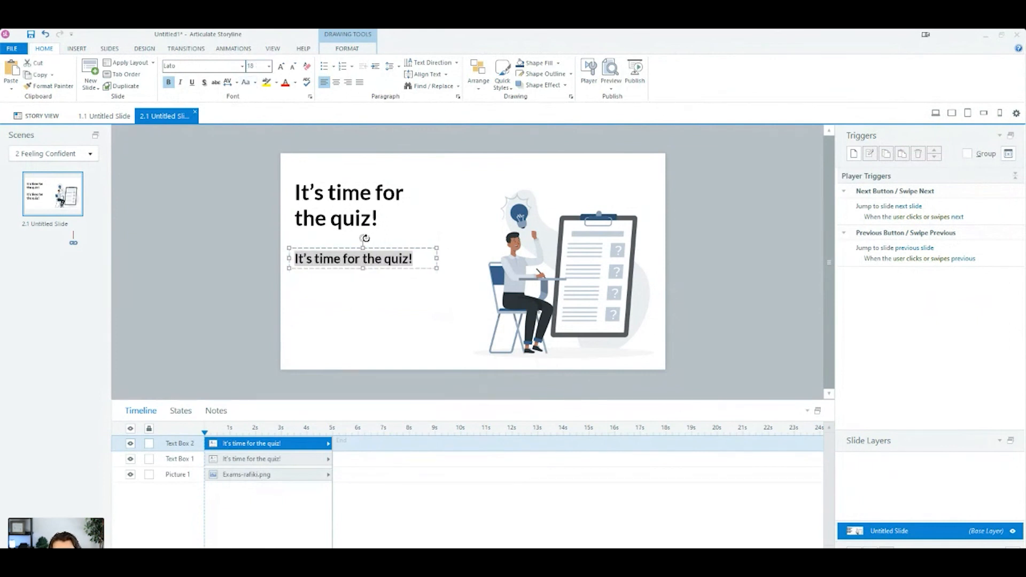